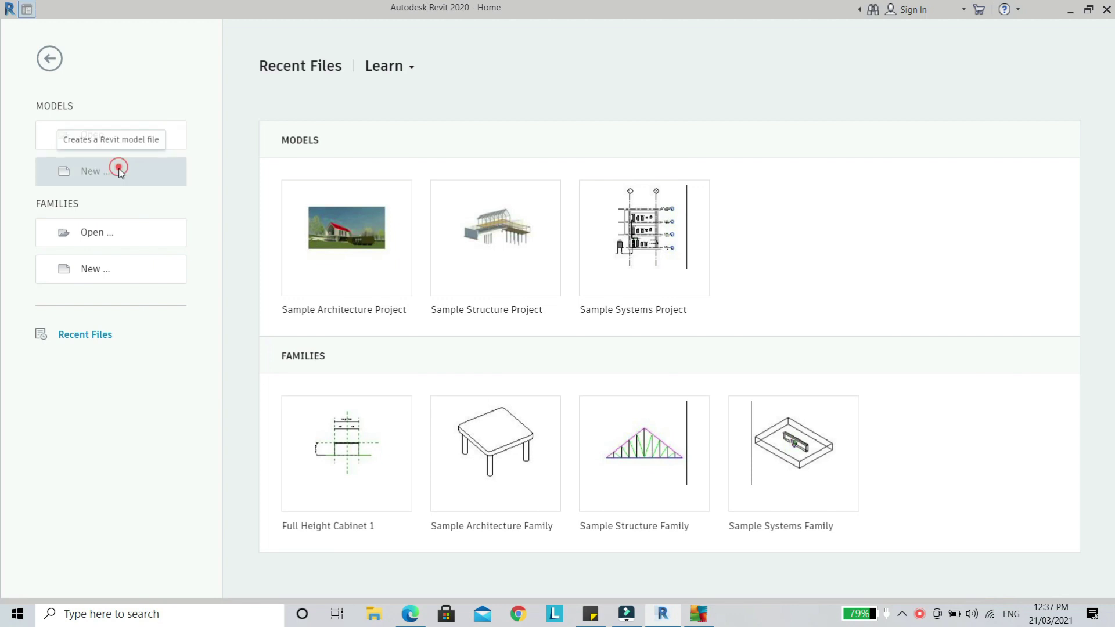
Create a new project based on the Architectural Template.
{"action": "left_click", "coordinate": [420, 129]}
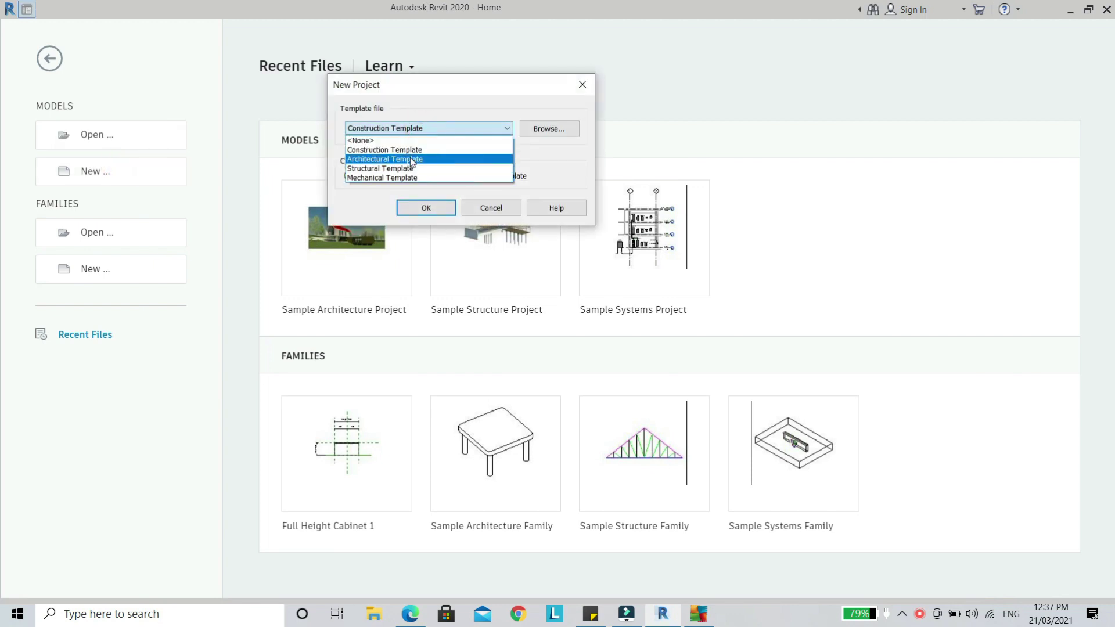
{"action": "left_click", "coordinate": [410, 159]}
{"action": "left_click", "coordinate": [443, 208]}
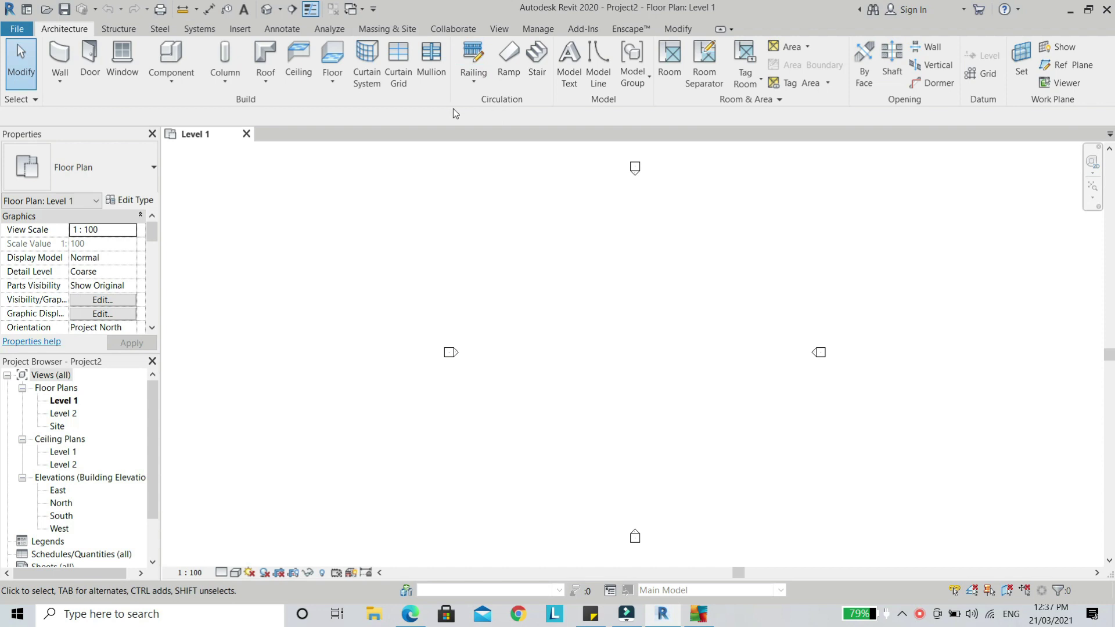
Start placing a mass, agree to load a mass family, and browse to the Mass folder in the US Metric library.
{"action": "left_click", "coordinate": [411, 29]}
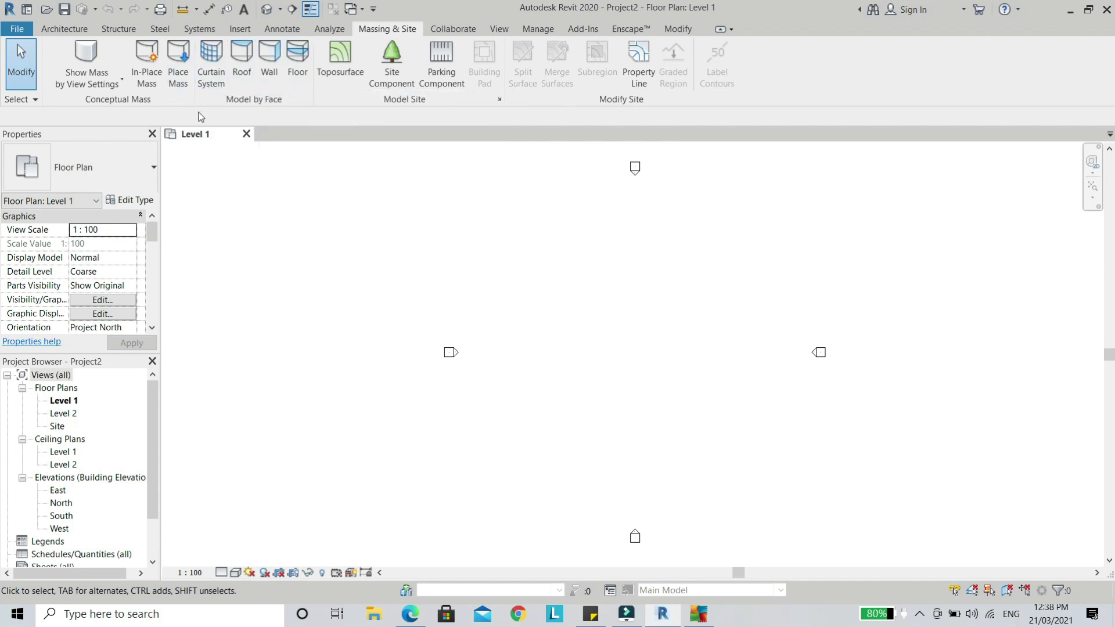
{"action": "left_click", "coordinate": [178, 64]}
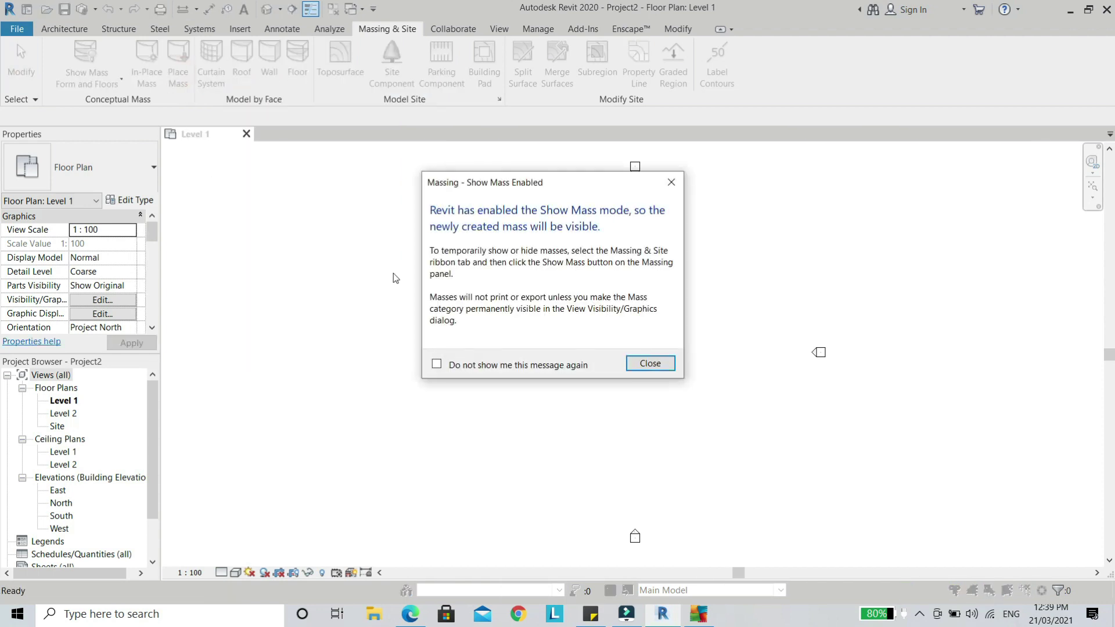
{"action": "left_click", "coordinate": [650, 364]}
{"action": "left_click", "coordinate": [594, 319]}
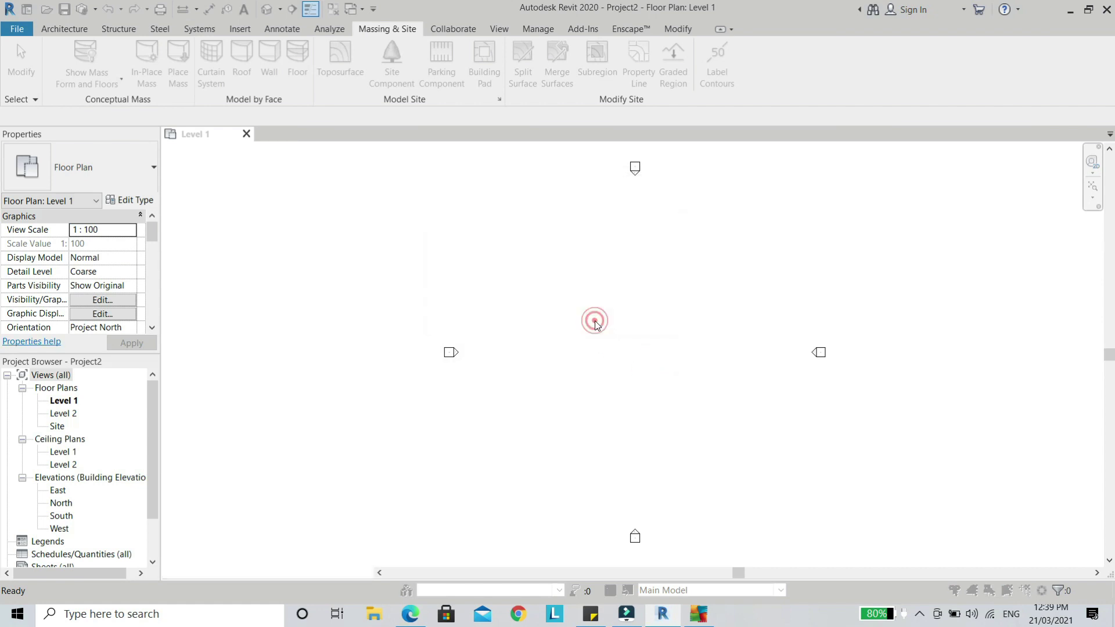
{"action": "left_click", "coordinate": [716, 163]}
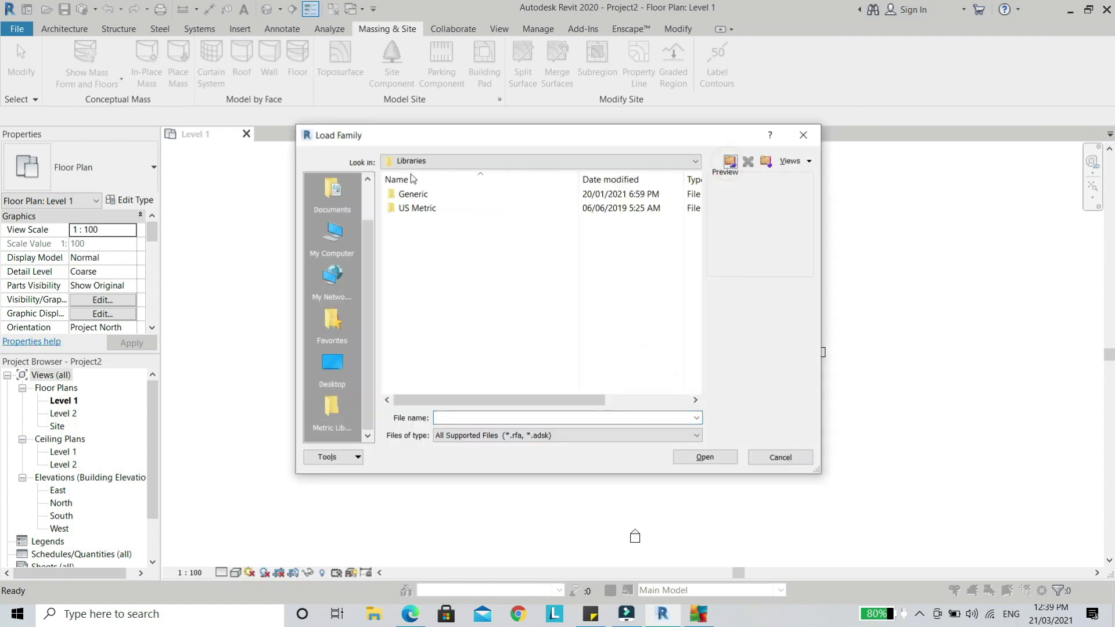
{"action": "double_click", "coordinate": [408, 209]}
{"action": "scroll", "coordinate": [540, 265], "scroll_direction": "down", "scroll_amount": 9}
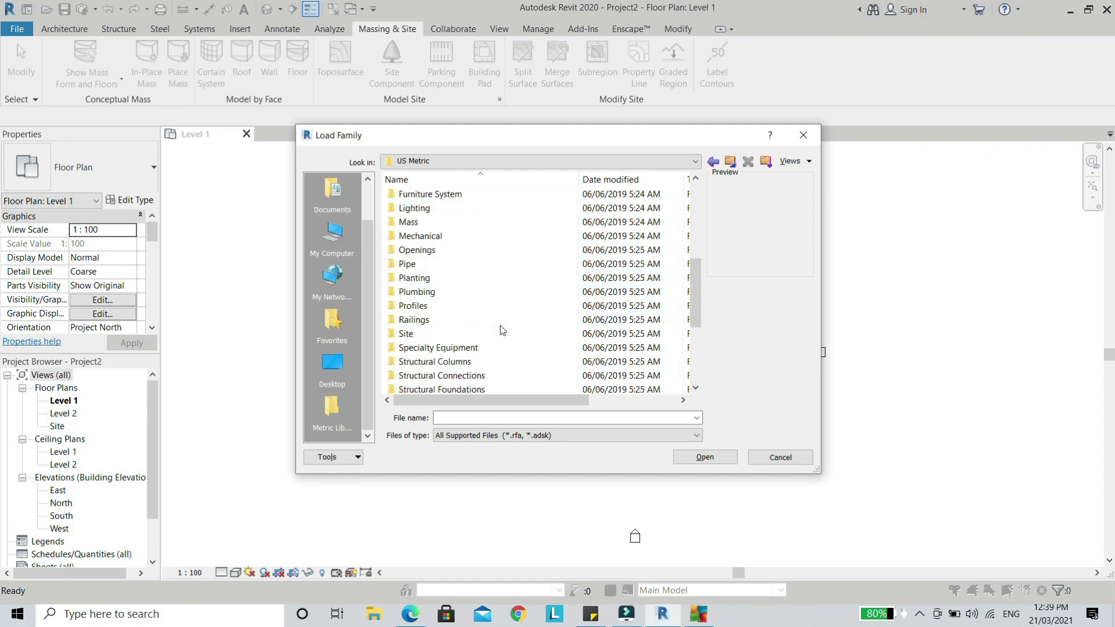
{"action": "scroll", "coordinate": [502, 325], "scroll_direction": "up", "scroll_amount": 6}
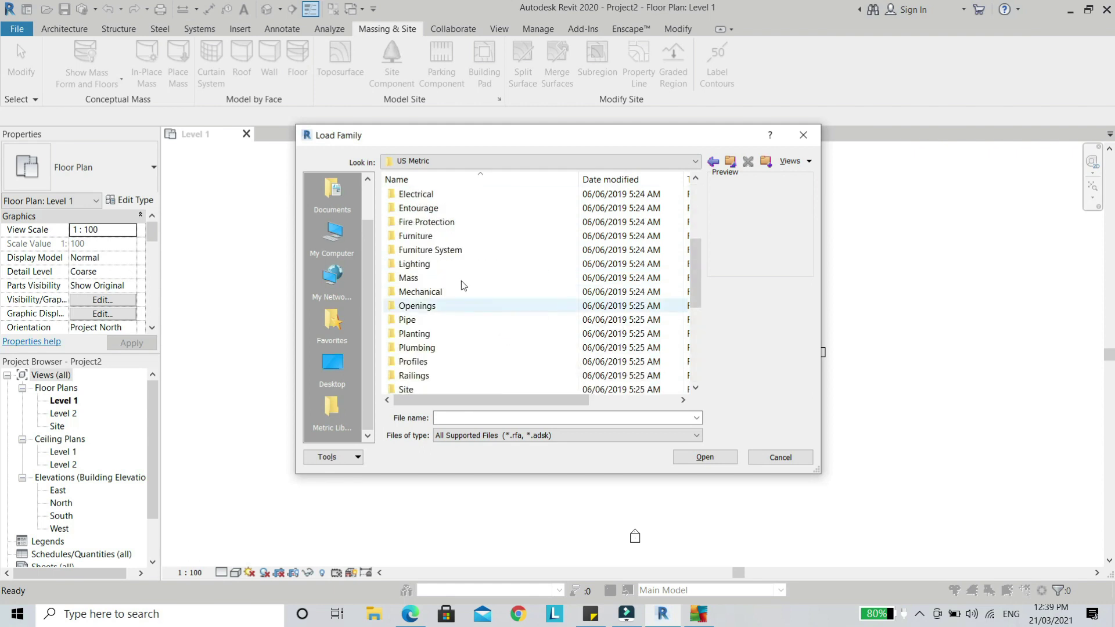
{"action": "double_click", "coordinate": [419, 279]}
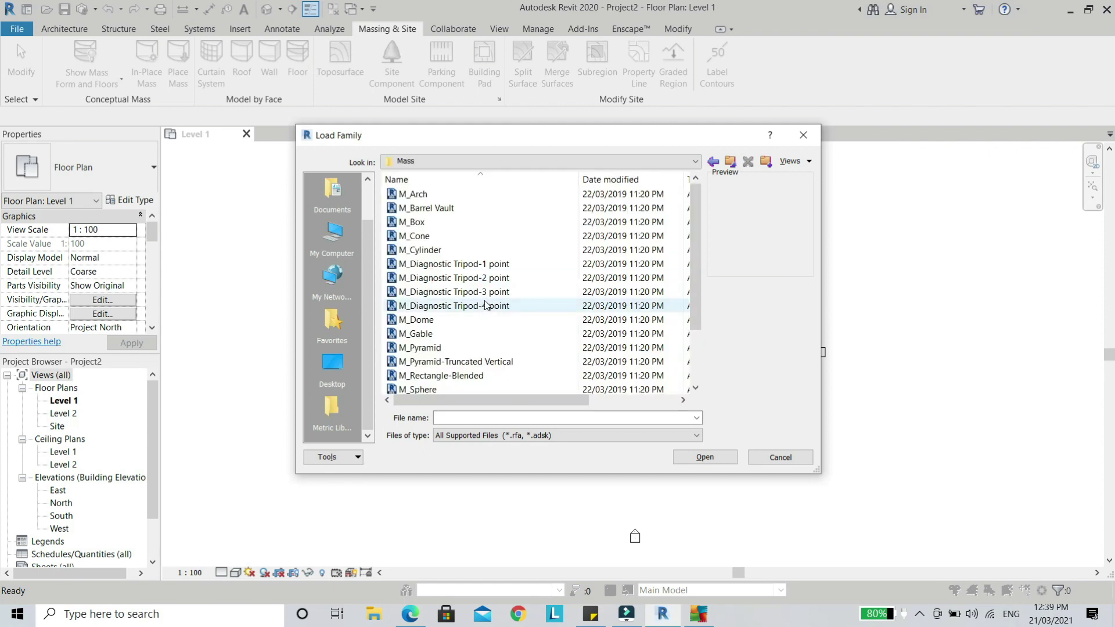
Examine the previews of the available mass families, such as arch, barrel vault, box, cylinder, dome, gable, torus and triangle.
{"action": "left_click", "coordinate": [422, 194]}
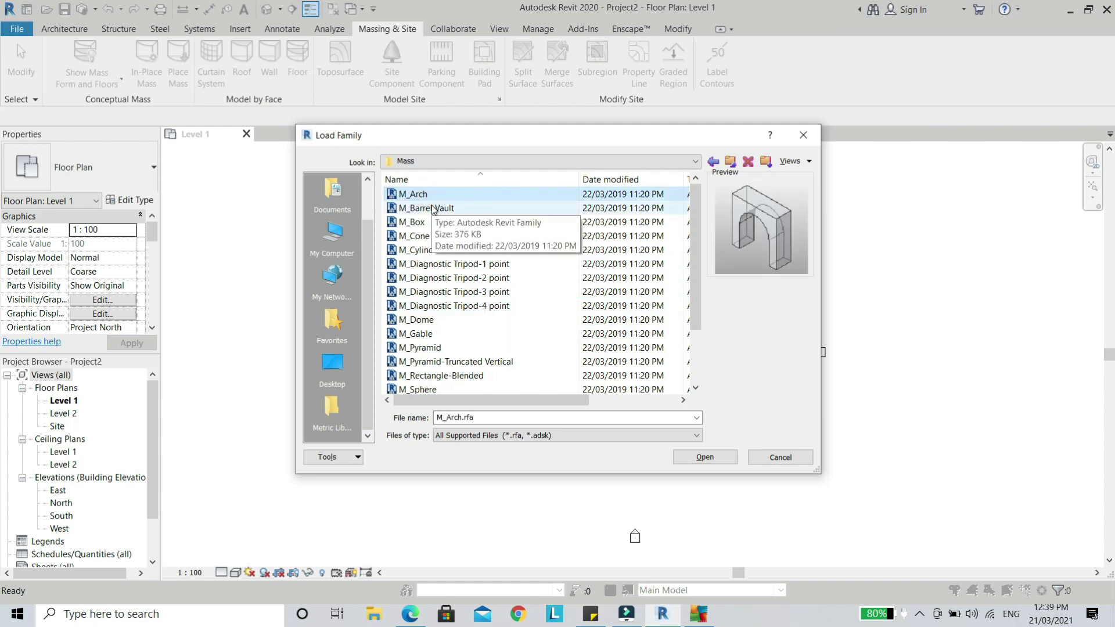
{"action": "left_click", "coordinate": [432, 208]}
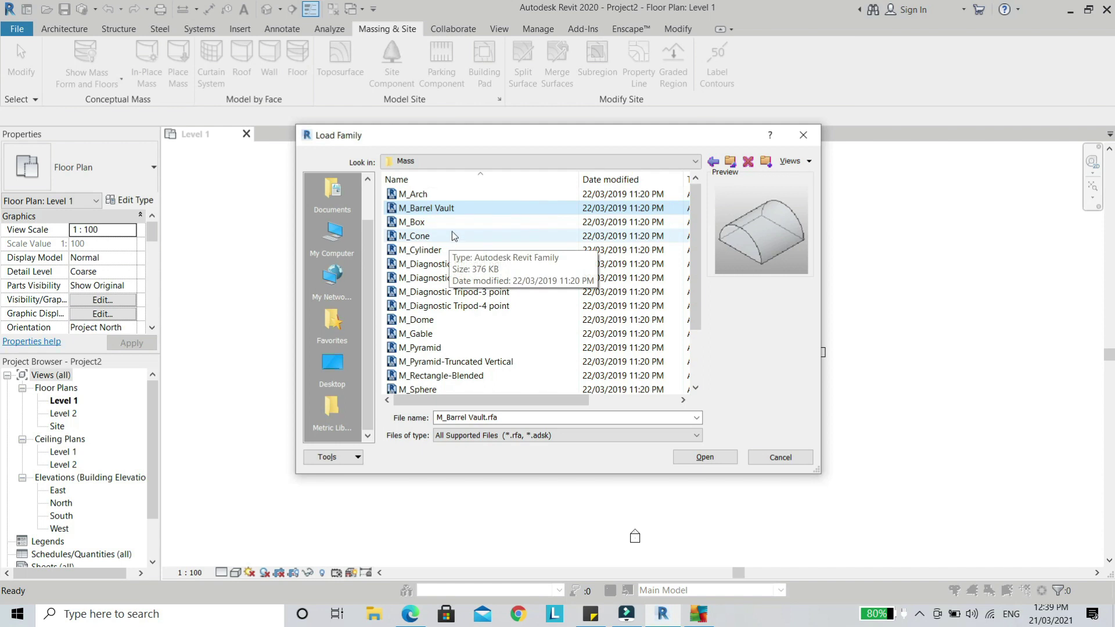
{"action": "left_click", "coordinate": [431, 224]}
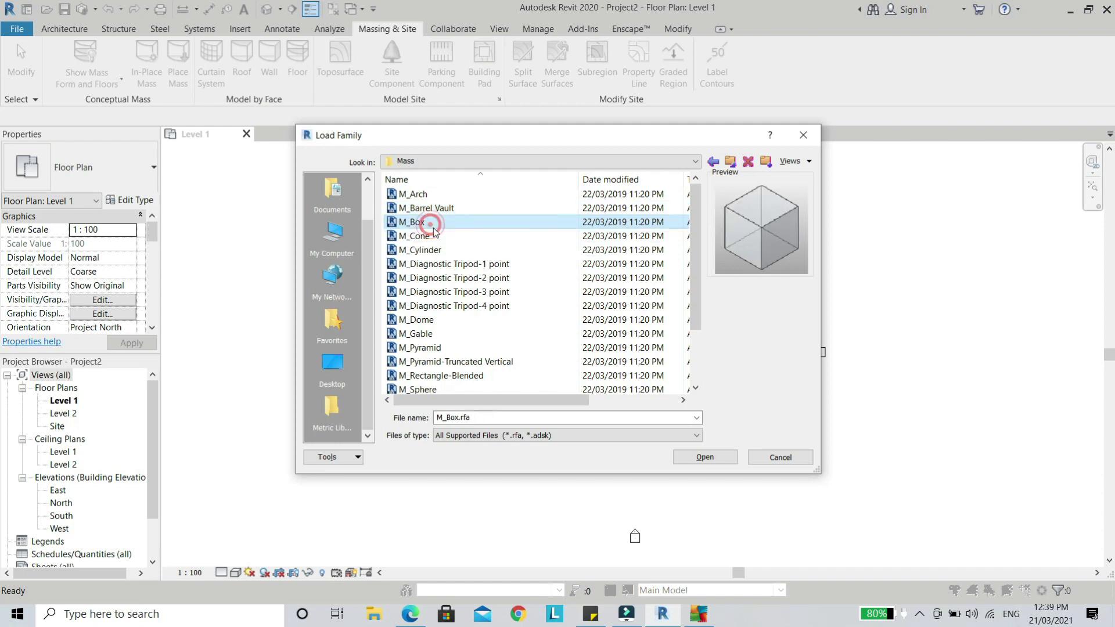
{"action": "left_click", "coordinate": [437, 238]}
{"action": "left_click", "coordinate": [430, 250]}
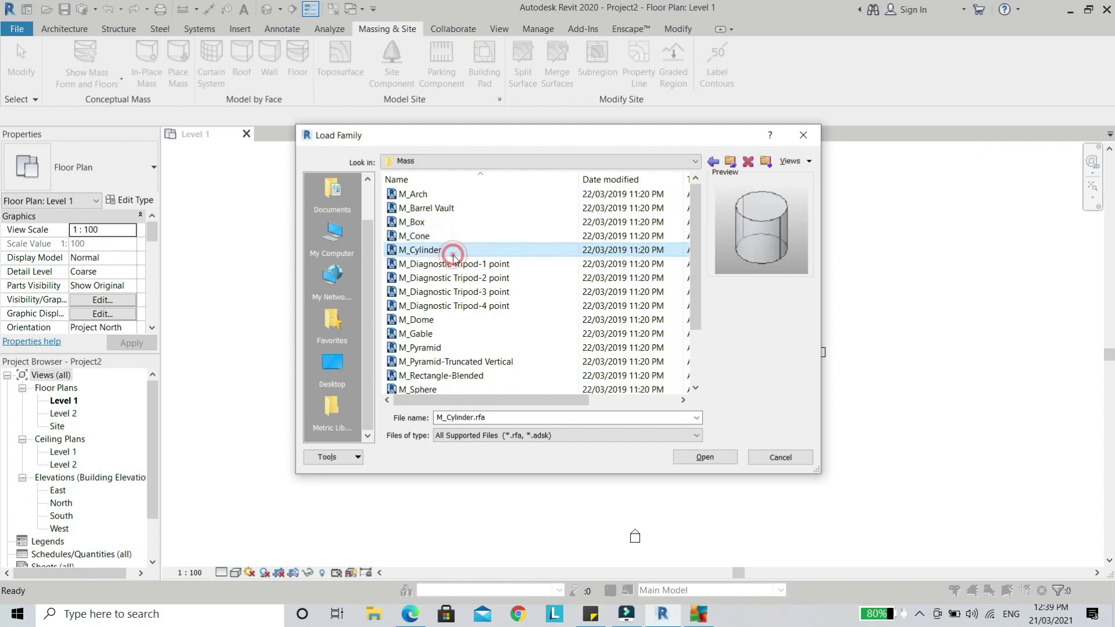
{"action": "left_click", "coordinate": [471, 268]}
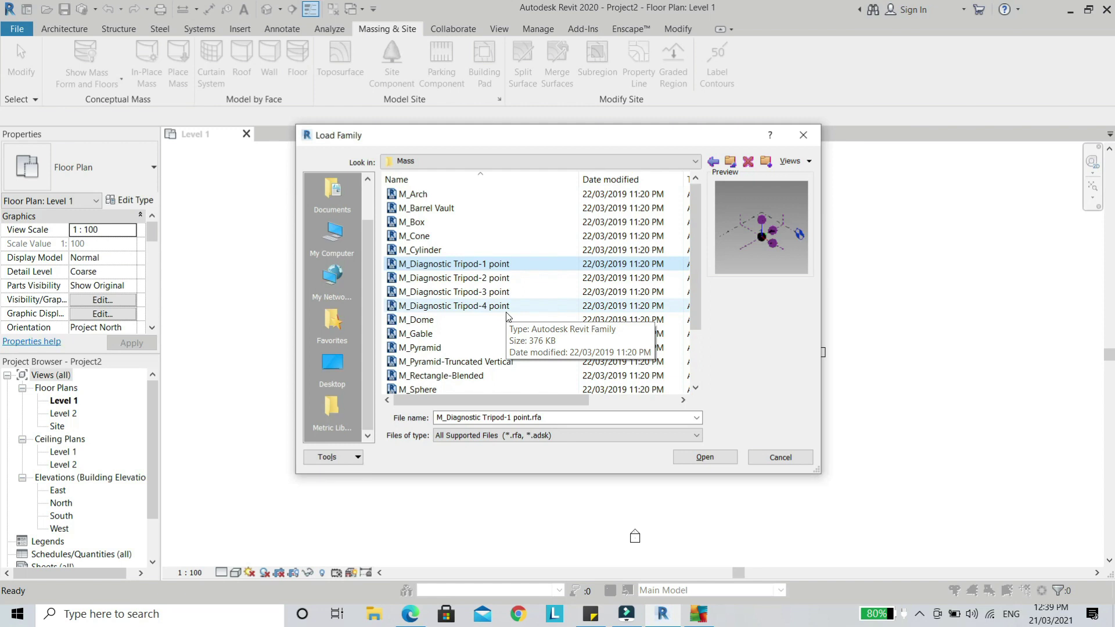
{"action": "left_click", "coordinate": [455, 320]}
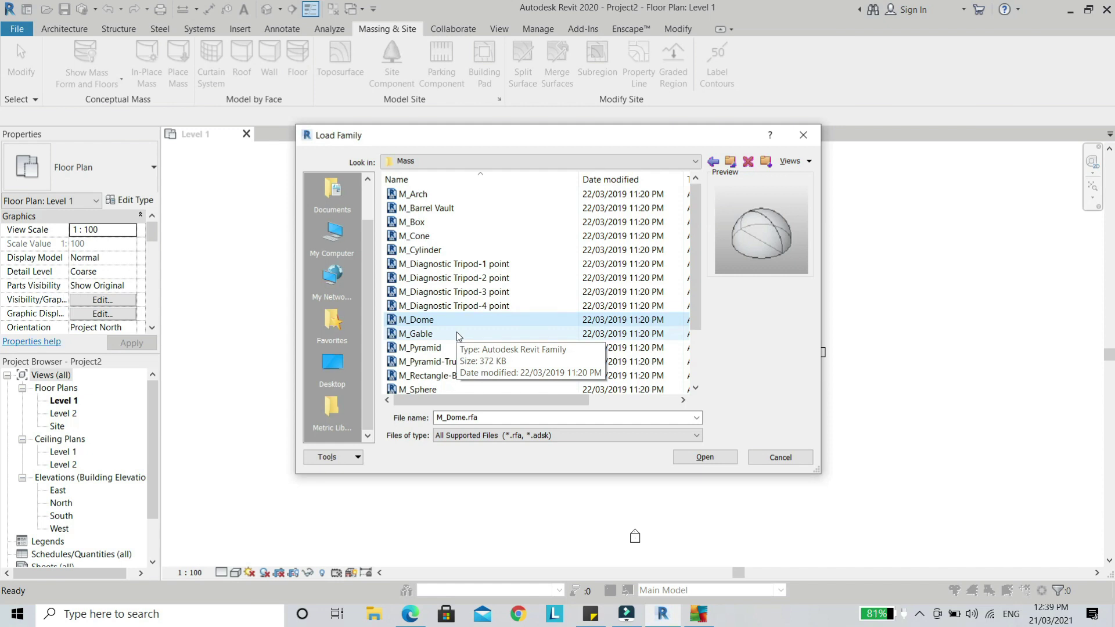
{"action": "left_click", "coordinate": [430, 335]}
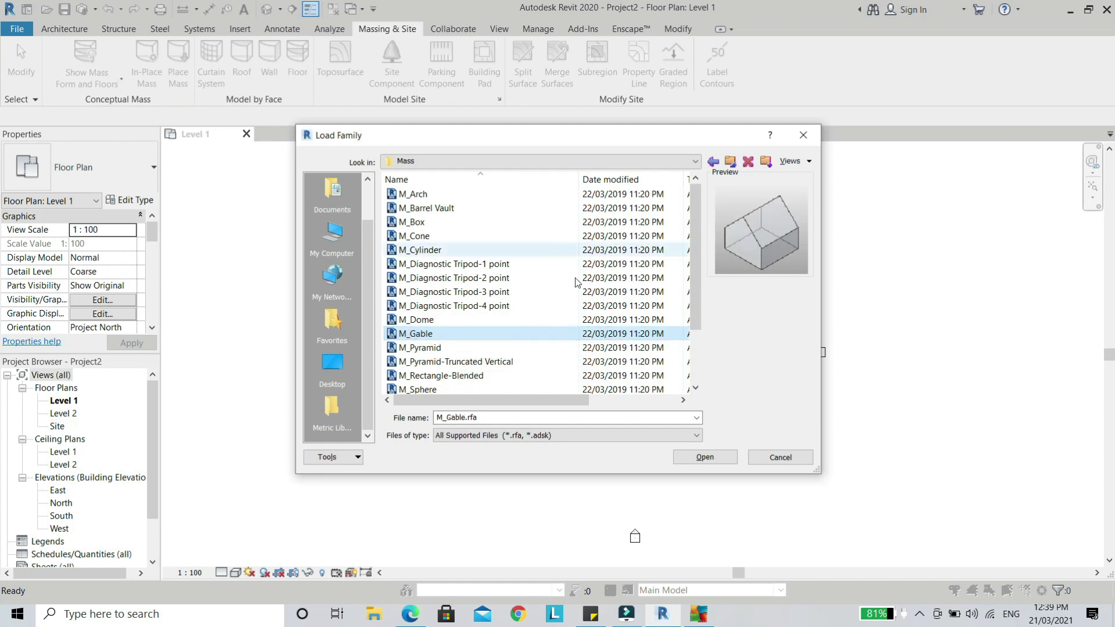
{"action": "left_click", "coordinate": [437, 363]}
{"action": "left_click", "coordinate": [437, 376]}
{"action": "scroll", "coordinate": [441, 372], "scroll_direction": "down", "scroll_amount": 2}
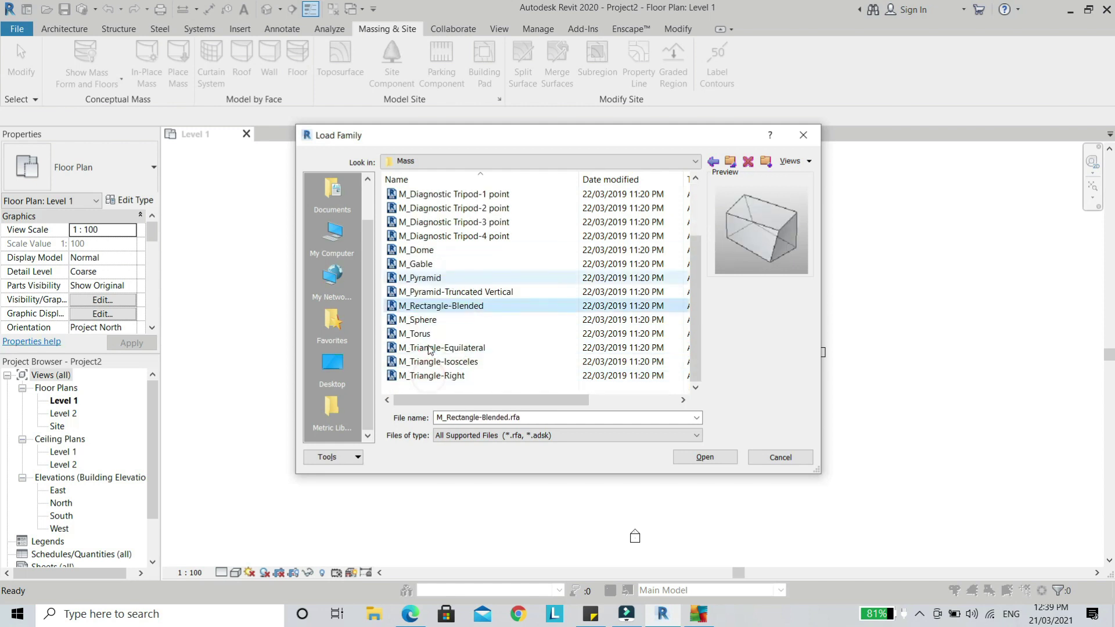
{"action": "left_click", "coordinate": [441, 347]}
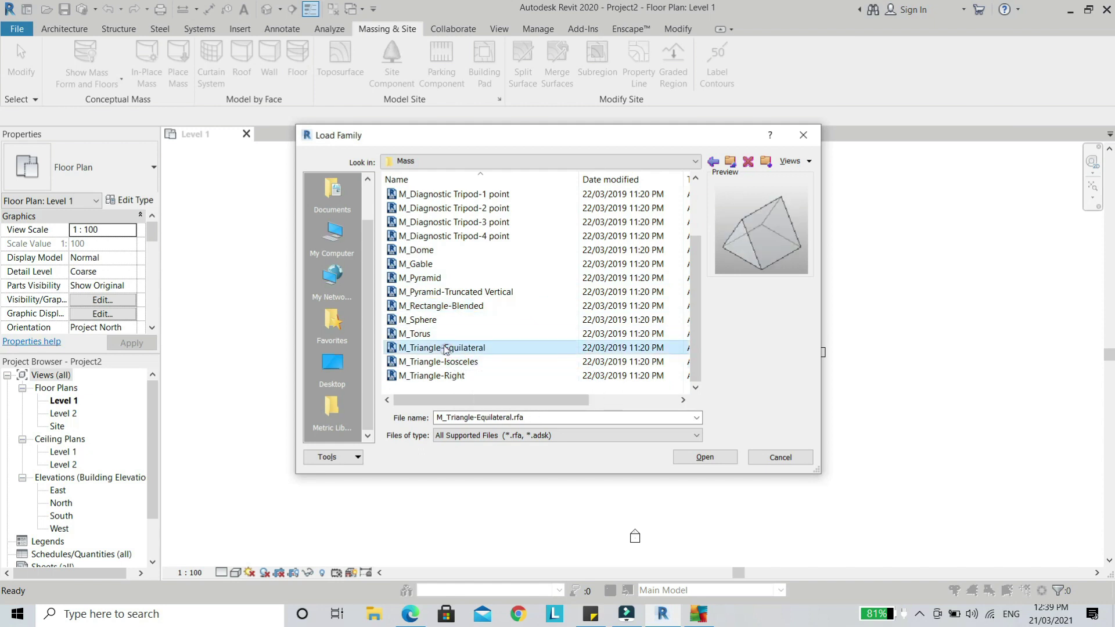
{"action": "left_click", "coordinate": [430, 337]}
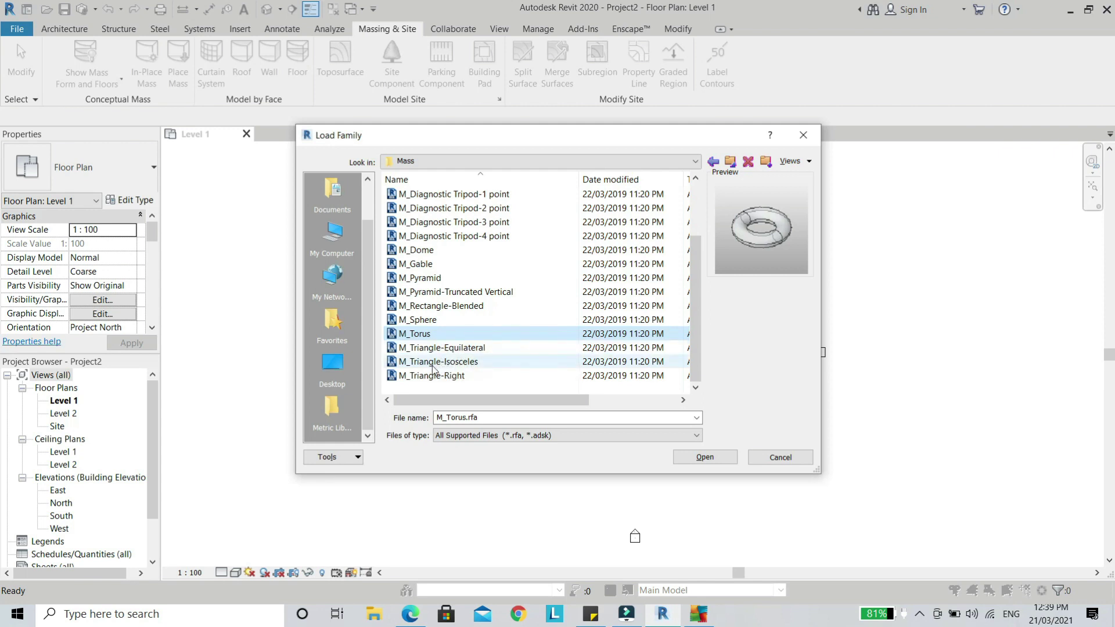
{"action": "left_click", "coordinate": [437, 361]}
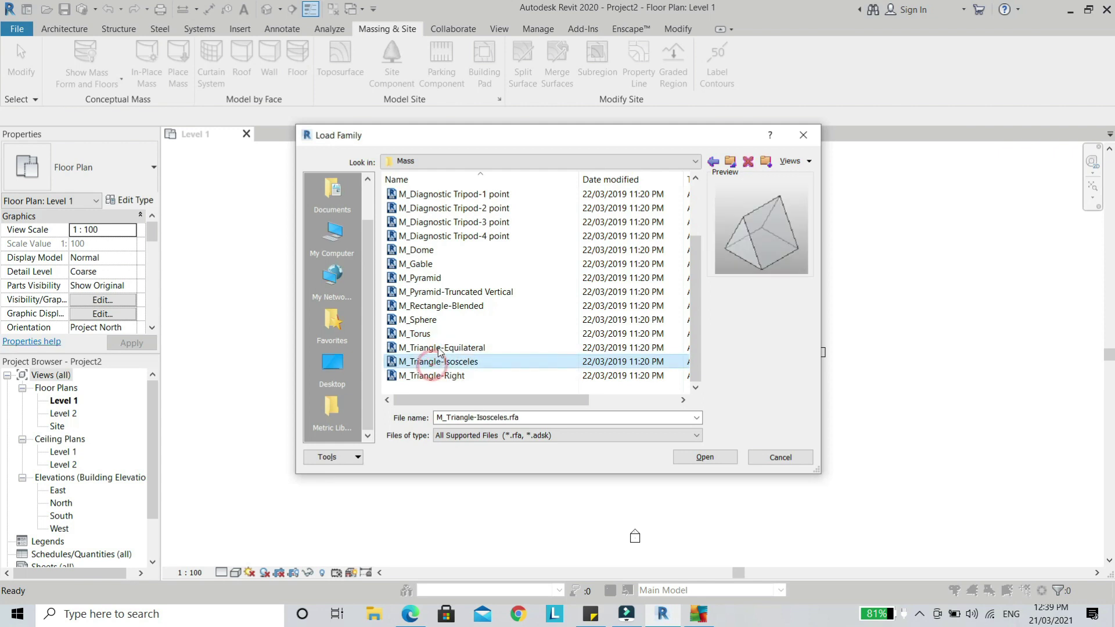
Load the M_Gable mass family into the project.
{"action": "left_click", "coordinate": [427, 265]}
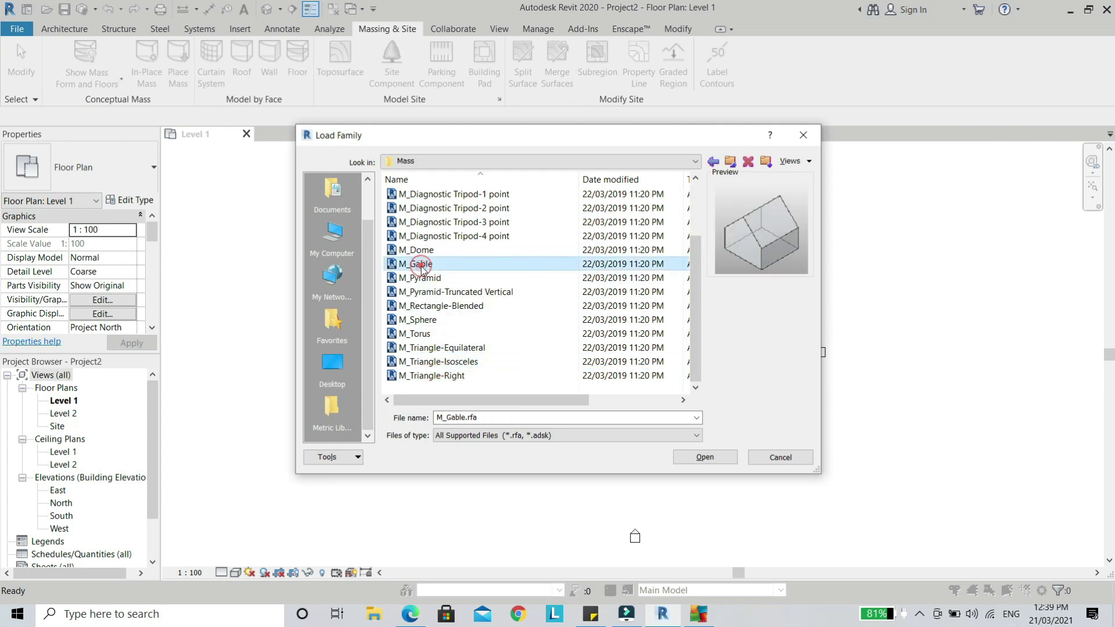
{"action": "left_click", "coordinate": [714, 460]}
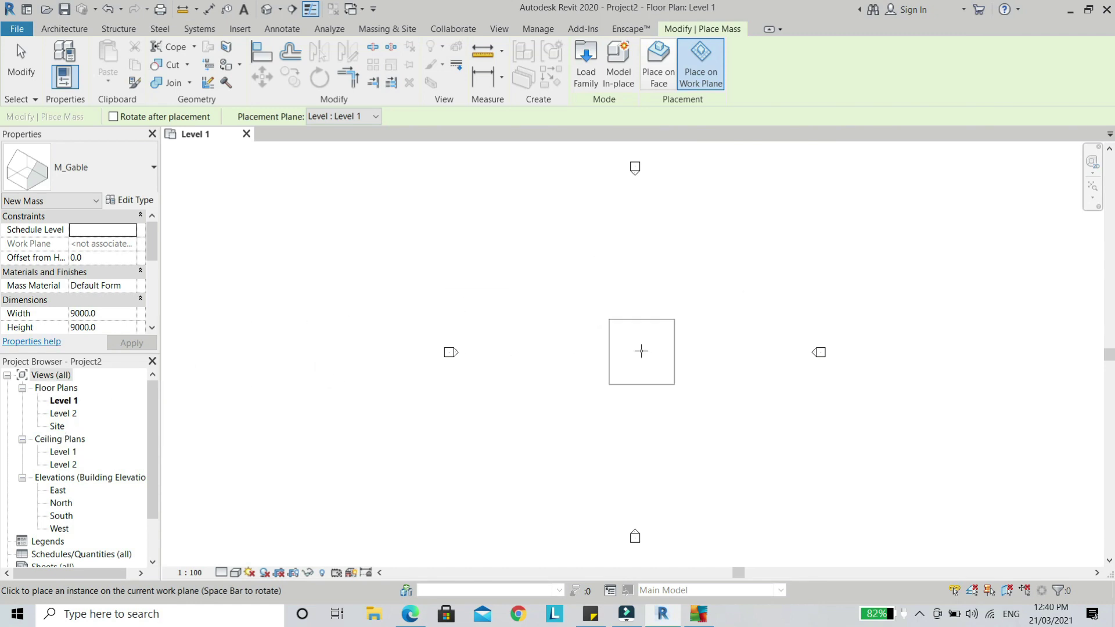
Open the Site floor plan and place one M_Gable mass on Level 1, just northeast of the project base point.
{"action": "left_click", "coordinate": [59, 427]}
{"action": "double_click", "coordinate": [58, 427]}
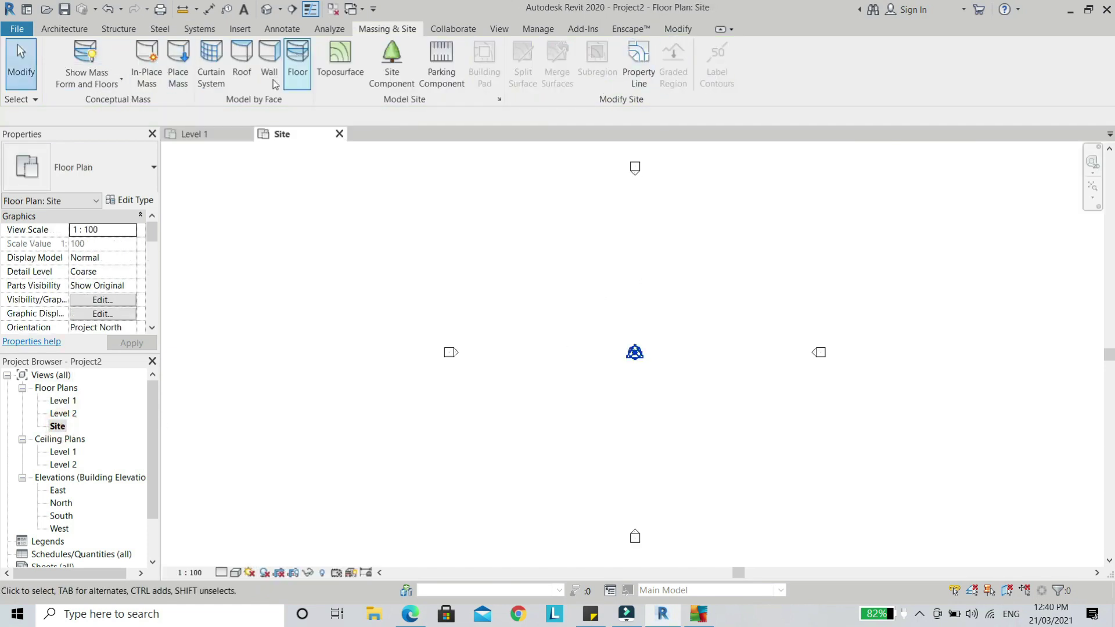
{"action": "left_click", "coordinate": [177, 61]}
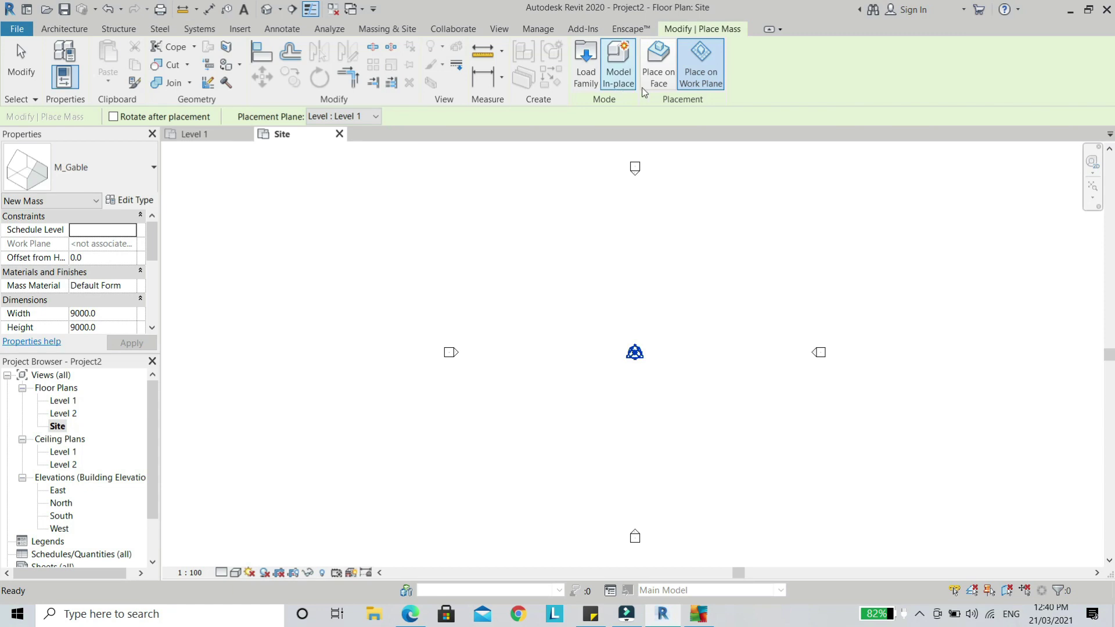
{"action": "left_click", "coordinate": [674, 317]}
{"action": "scroll", "coordinate": [691, 327], "scroll_direction": "up", "scroll_amount": 6}
{"action": "key", "text": "Escape"}
{"action": "scroll", "coordinate": [667, 313], "scroll_direction": "down", "scroll_amount": 3}
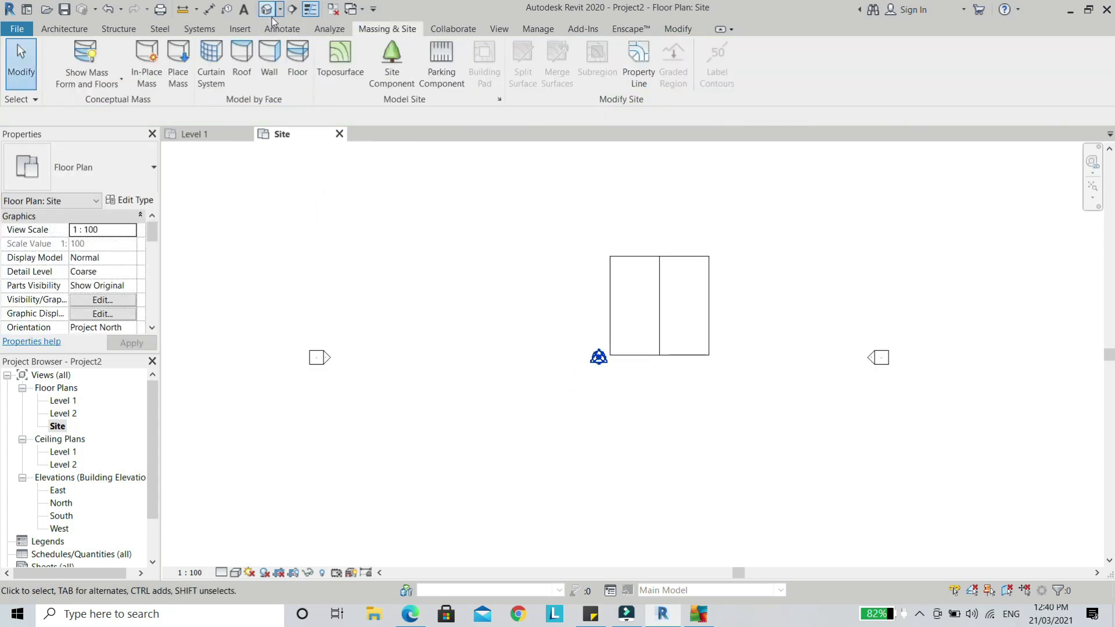
Open the default 3D view and inspect the placed gable mass from an elevated front angle.
{"action": "left_click", "coordinate": [266, 9]}
{"action": "middle_click_drag", "start_coordinate": [721, 440], "coordinate": [710, 343], "text": "shift"}
{"action": "scroll", "coordinate": [736, 435], "scroll_direction": "up", "scroll_amount": 2}
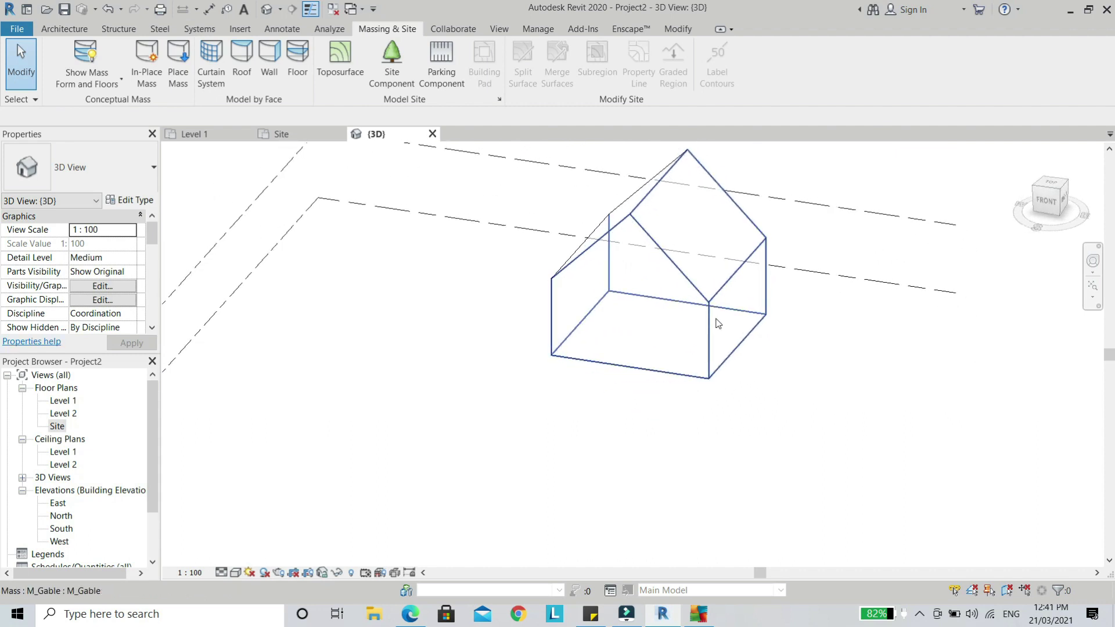
{"action": "scroll", "coordinate": [638, 286], "scroll_direction": "down", "scroll_amount": 2}
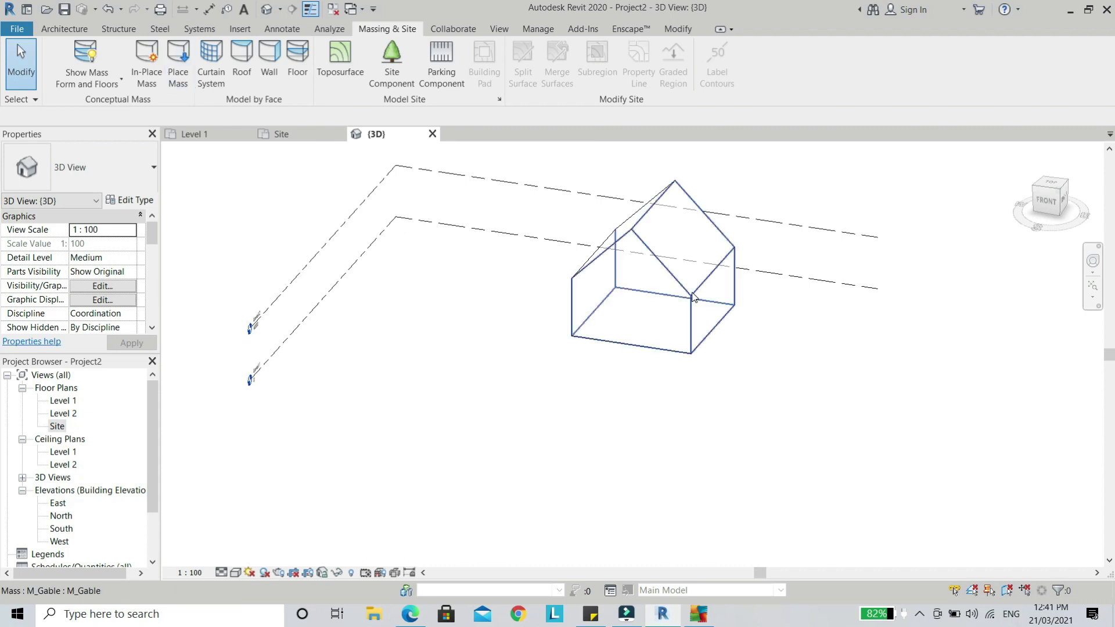
Restart mass placement and load the M_Sphere family after comparing the previews of other mass shapes.
{"action": "left_click", "coordinate": [177, 81]}
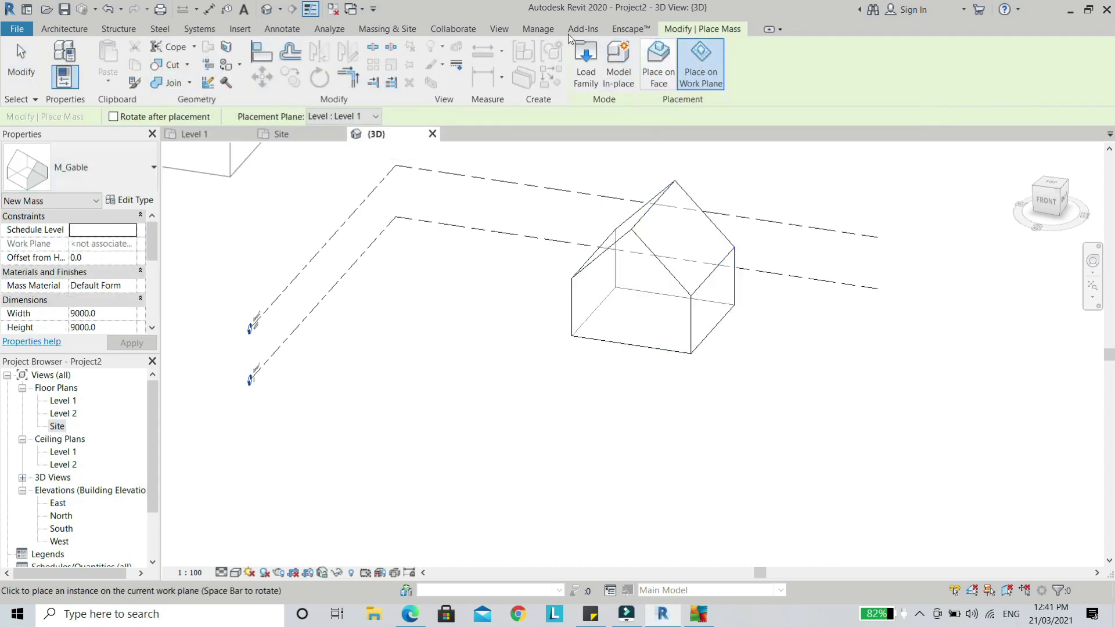
{"action": "left_click", "coordinate": [589, 65]}
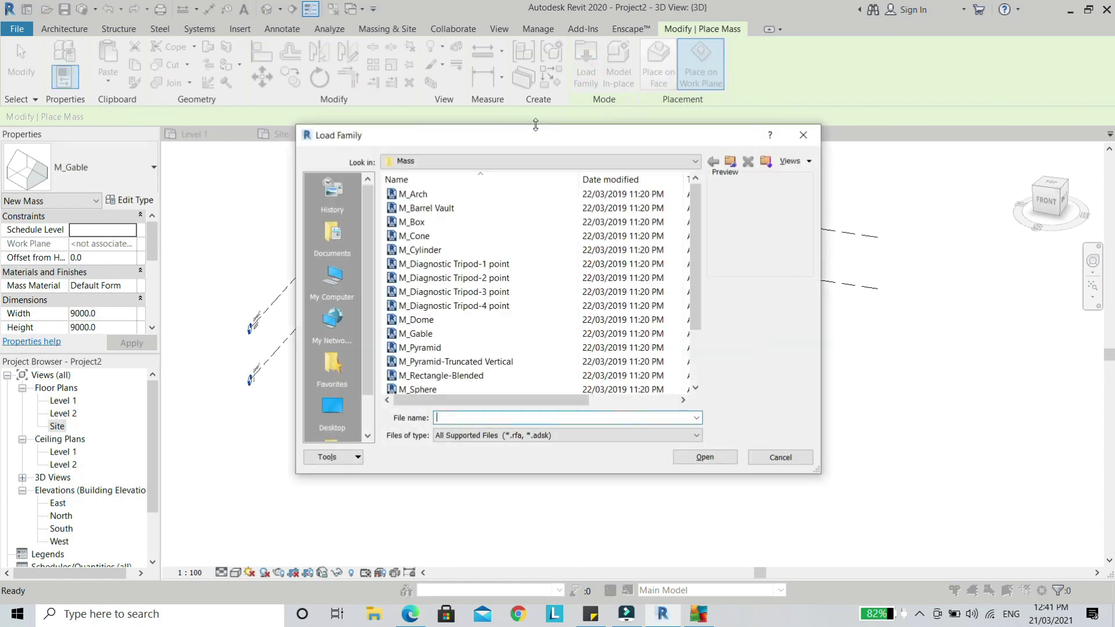
{"action": "left_click", "coordinate": [442, 235]}
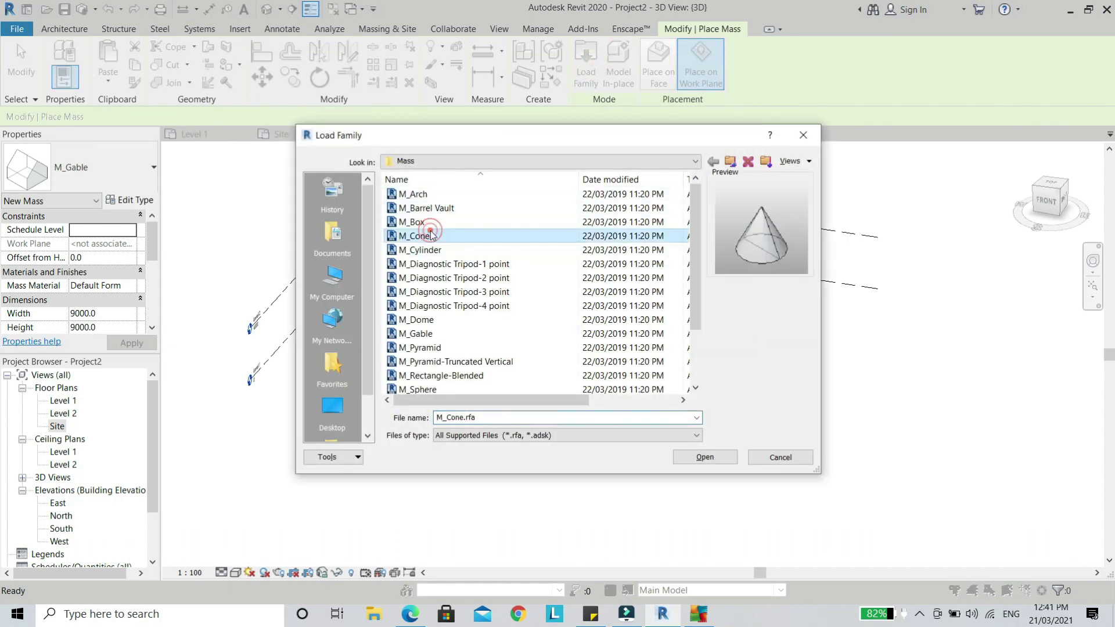
{"action": "left_click", "coordinate": [424, 334]}
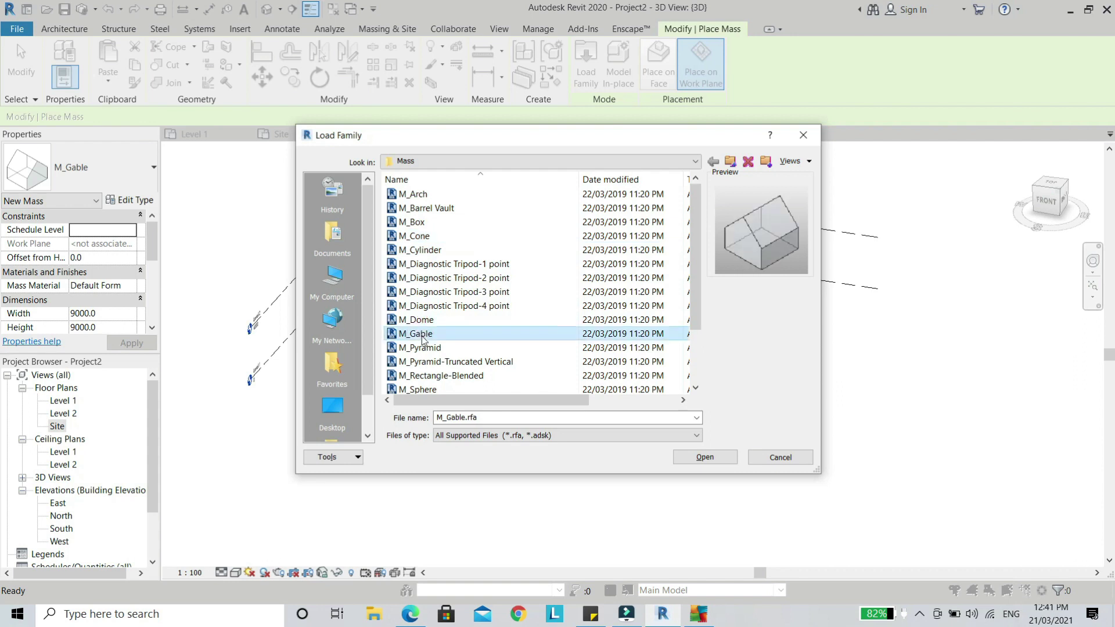
{"action": "left_click", "coordinate": [432, 321]}
{"action": "left_click", "coordinate": [423, 347]}
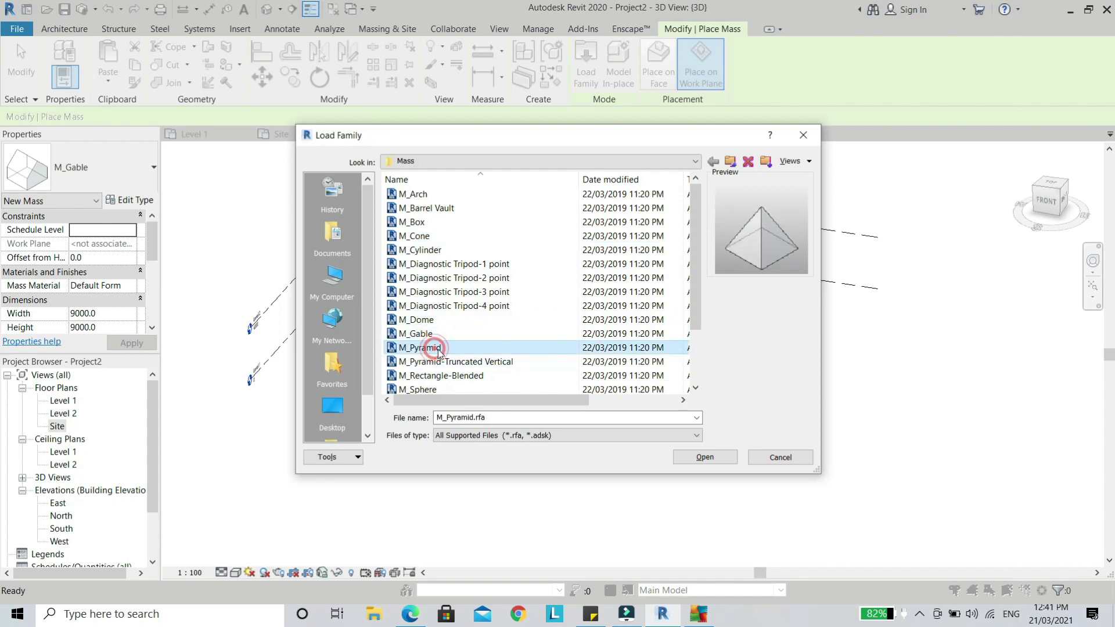
{"action": "left_click", "coordinate": [435, 362]}
{"action": "scroll", "coordinate": [434, 360], "scroll_direction": "down", "scroll_amount": 2}
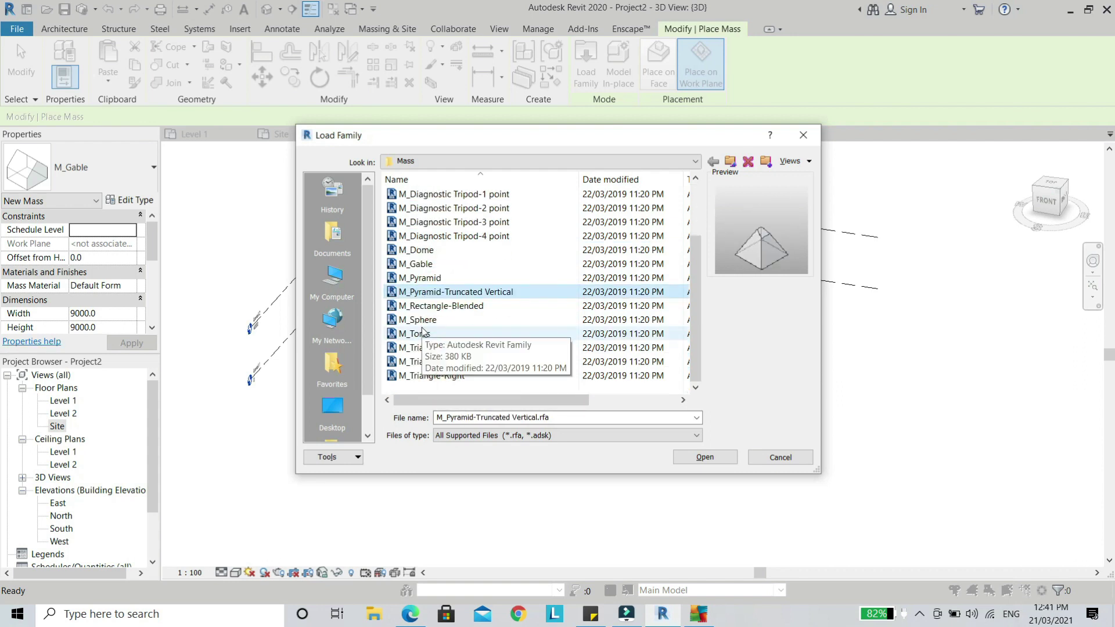
{"action": "left_click", "coordinate": [424, 332]}
{"action": "left_click", "coordinate": [422, 321]}
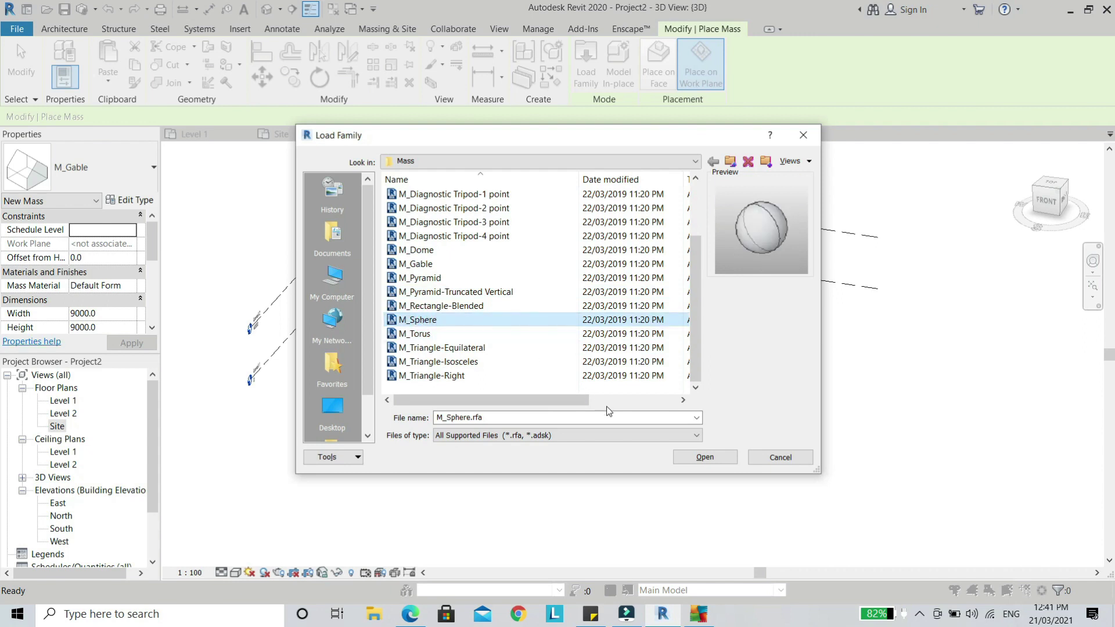
{"action": "left_click", "coordinate": [705, 457]}
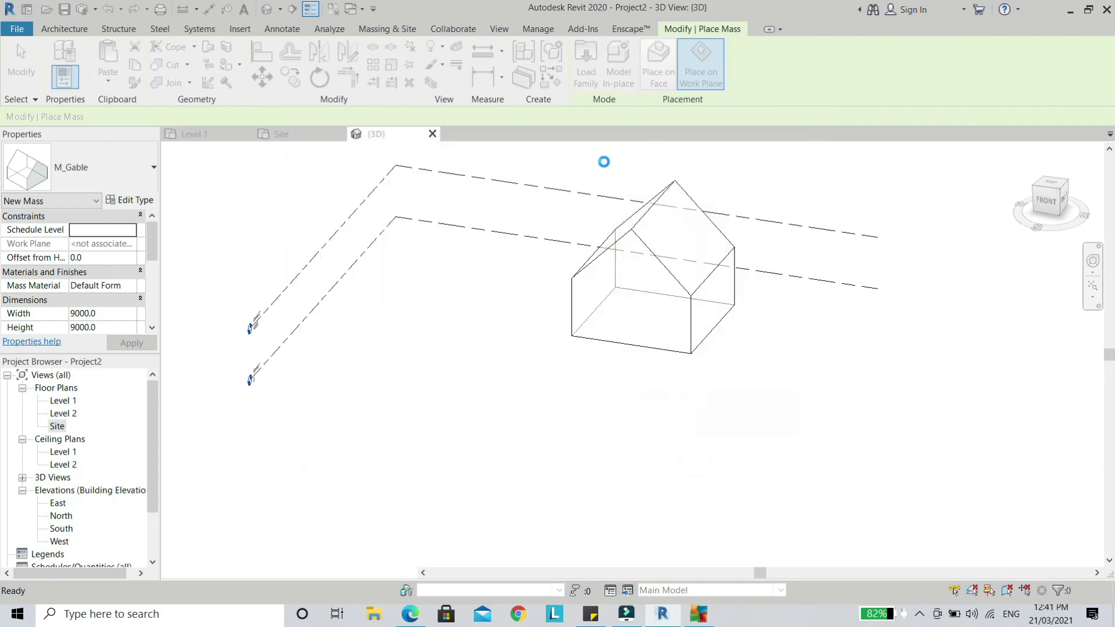
Place the M_Sphere mass on the sloped roof face of the gable mass and end the placement.
{"action": "left_click", "coordinate": [659, 80]}
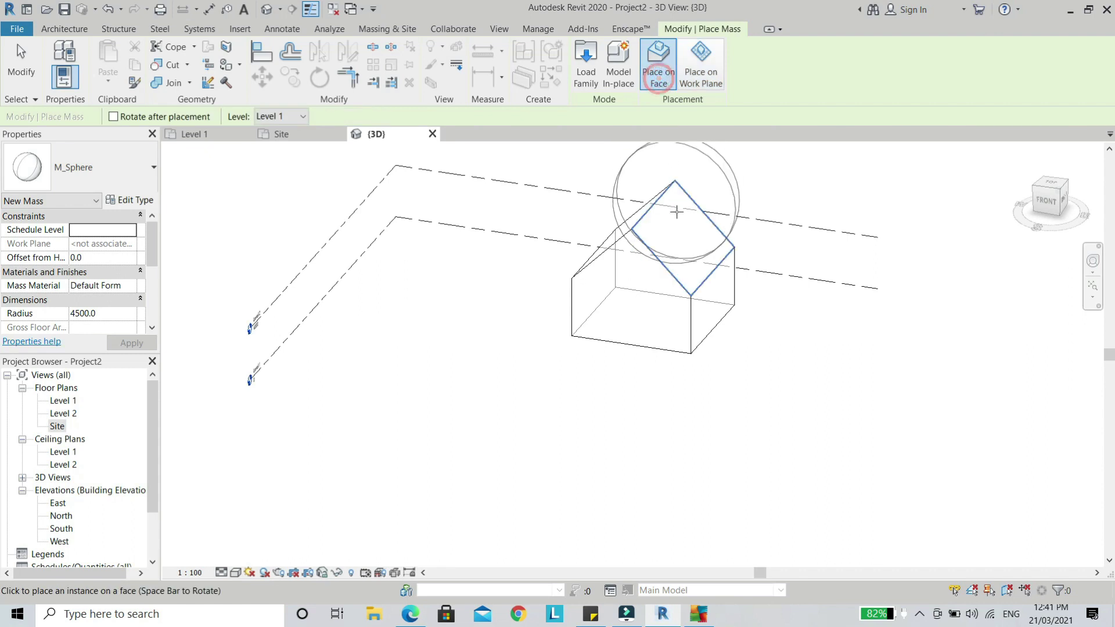
{"action": "middle_click_drag", "start_coordinate": [718, 357], "coordinate": [474, 388]}
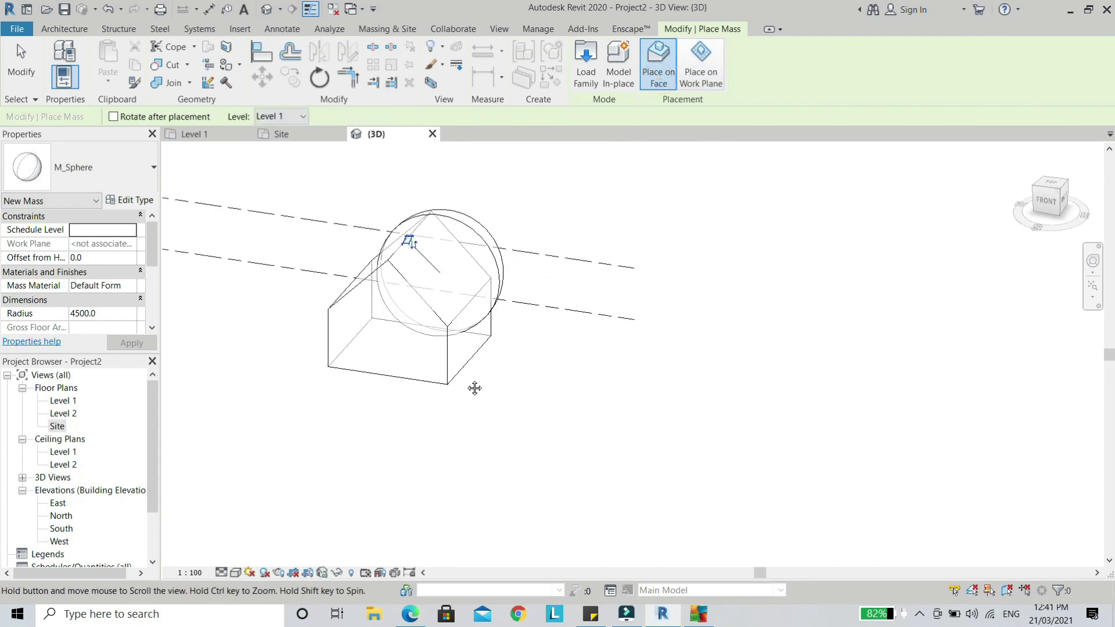
{"action": "key", "text": "Escape"}
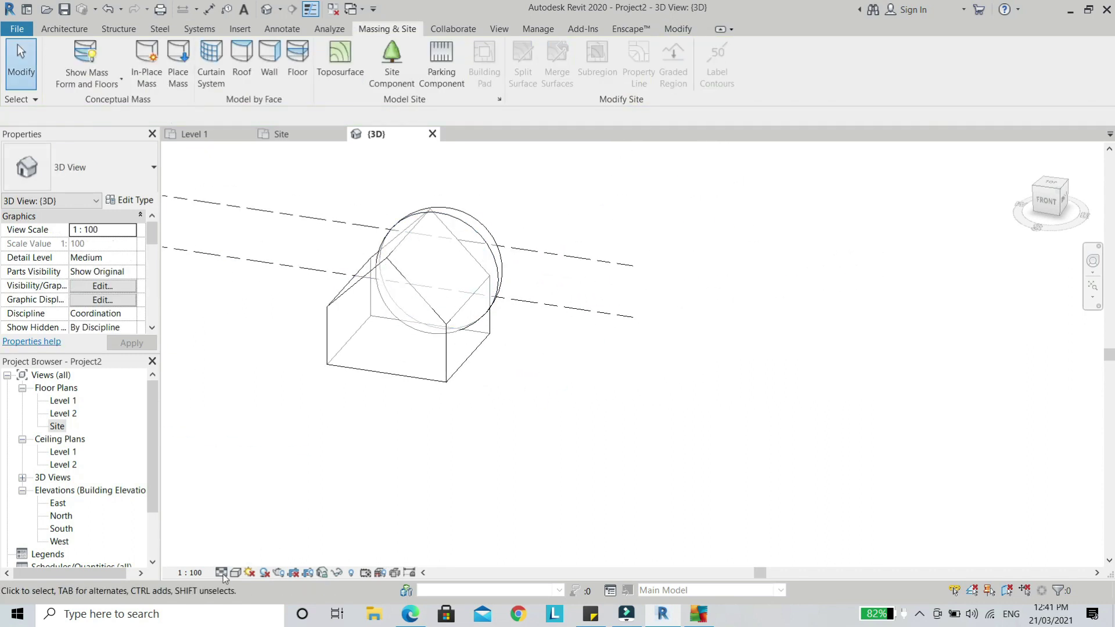
Switch the 3D view to the Shaded visual style and look at the masses from behind.
{"action": "left_click", "coordinate": [244, 573]}
{"action": "left_click", "coordinate": [273, 514]}
{"action": "mouse_move", "coordinate": [273, 515]}
{"action": "middle_mouse_down", "text": "shift"}
{"action": "mouse_move", "coordinate": [368, 423]}
{"action": "mouse_move", "coordinate": [269, 427]}
{"action": "mouse_move", "coordinate": [367, 361]}
{"action": "mouse_move", "coordinate": [406, 465]}
{"action": "mouse_move", "coordinate": [284, 463]}
{"action": "mouse_move", "coordinate": [304, 296]}
{"action": "middle_mouse_up", "text": "shift"}
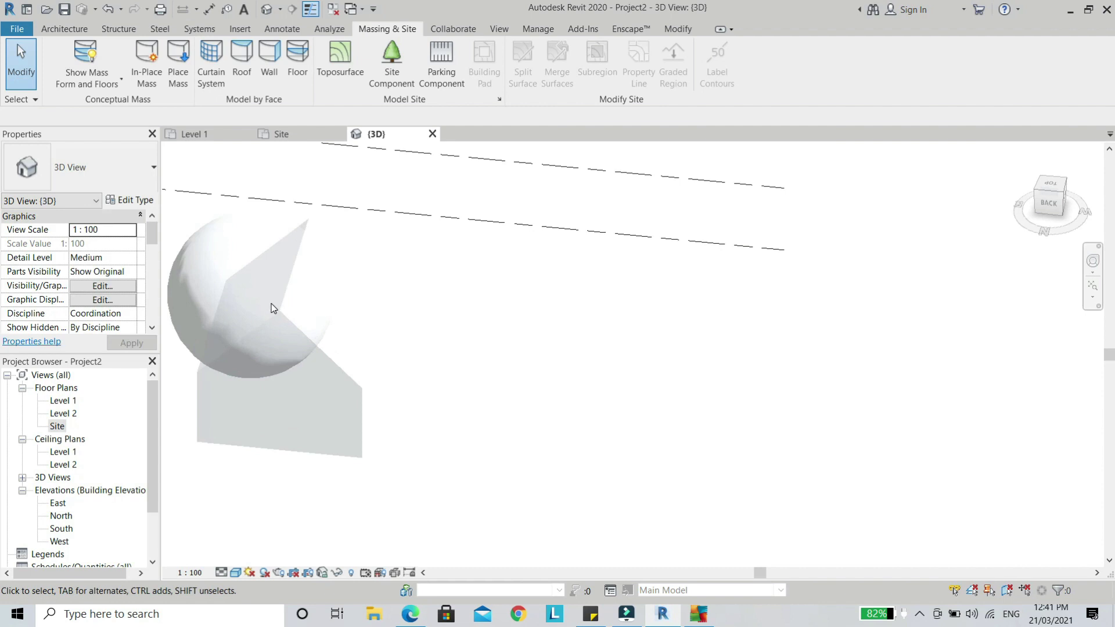
Set the 3D view's visual style to Consistent Colors and view the masses from the front.
{"action": "left_click", "coordinate": [235, 574]}
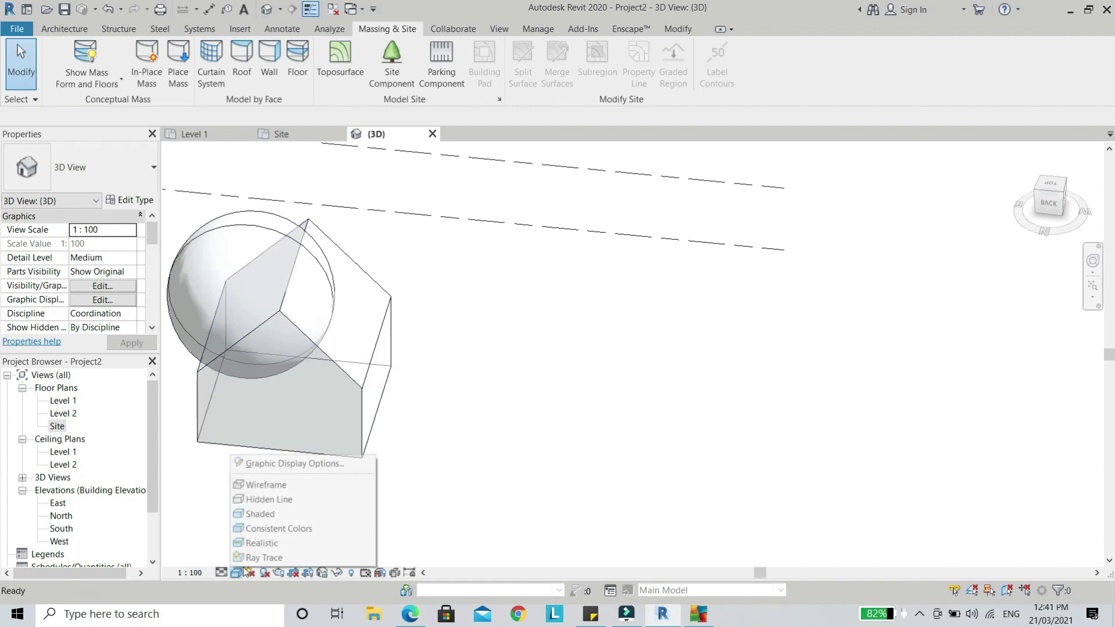
{"action": "left_click", "coordinate": [265, 528]}
{"action": "mouse_move", "coordinate": [298, 382]}
{"action": "middle_mouse_down", "text": "shift"}
{"action": "mouse_move", "coordinate": [590, 304]}
{"action": "mouse_move", "coordinate": [744, 300]}
{"action": "mouse_move", "coordinate": [548, 226]}
{"action": "middle_mouse_up", "text": "shift"}
{"action": "scroll", "coordinate": [561, 278], "scroll_direction": "up", "scroll_amount": 2}
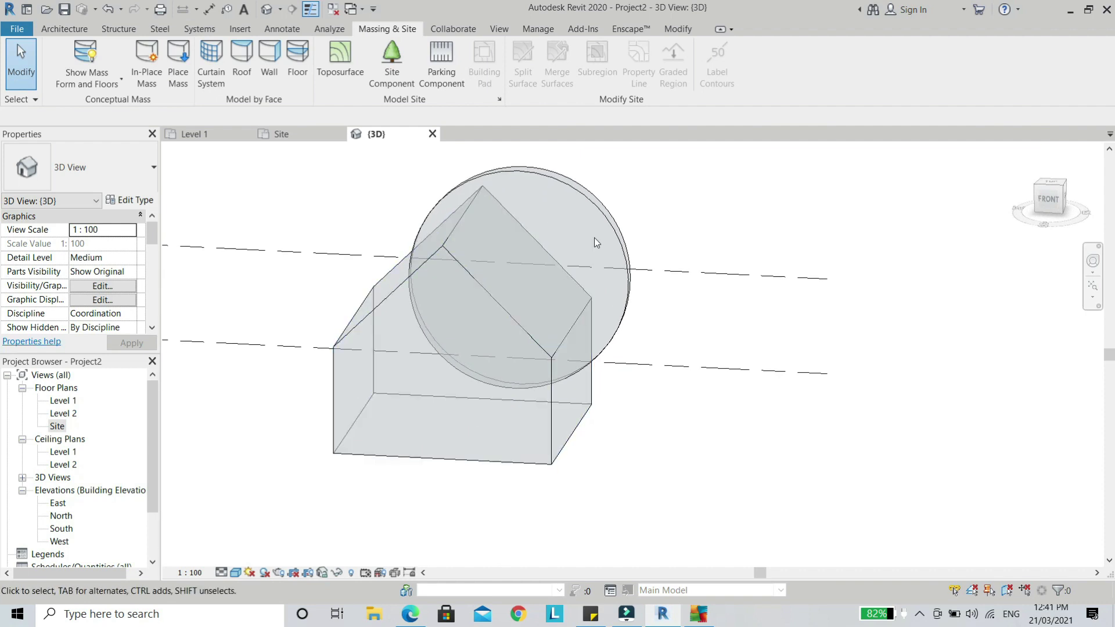
Cut the sphere mass with the gable mass using the Cut geometry command.
{"action": "middle_click_drag", "start_coordinate": [482, 407], "coordinate": [572, 259], "text": "shift"}
{"action": "left_click", "coordinate": [585, 249]}
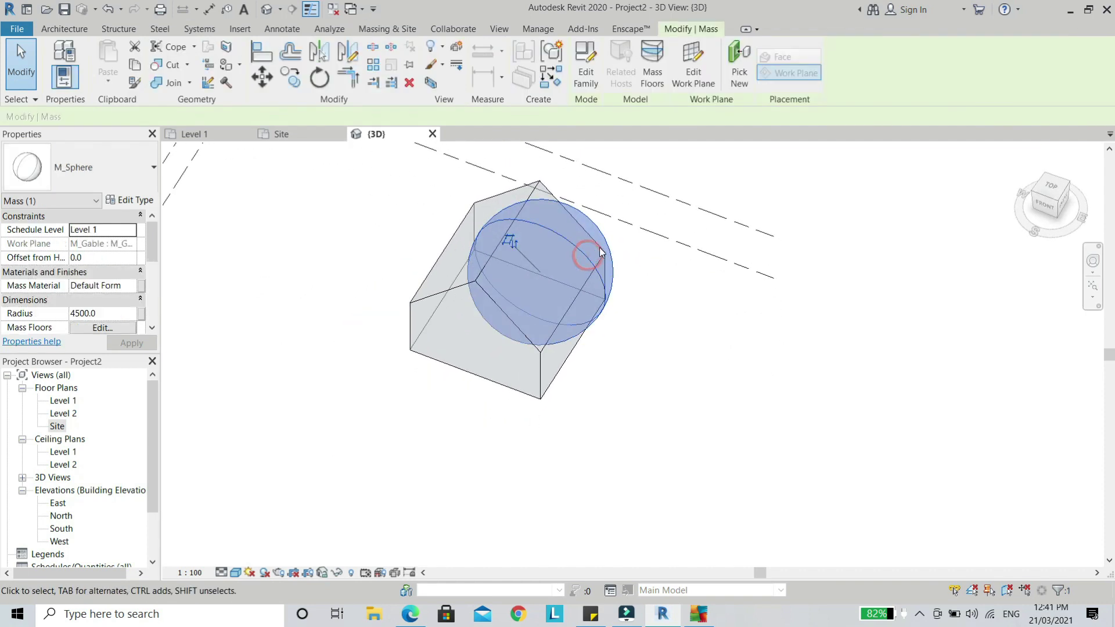
{"action": "left_click", "coordinate": [181, 64]}
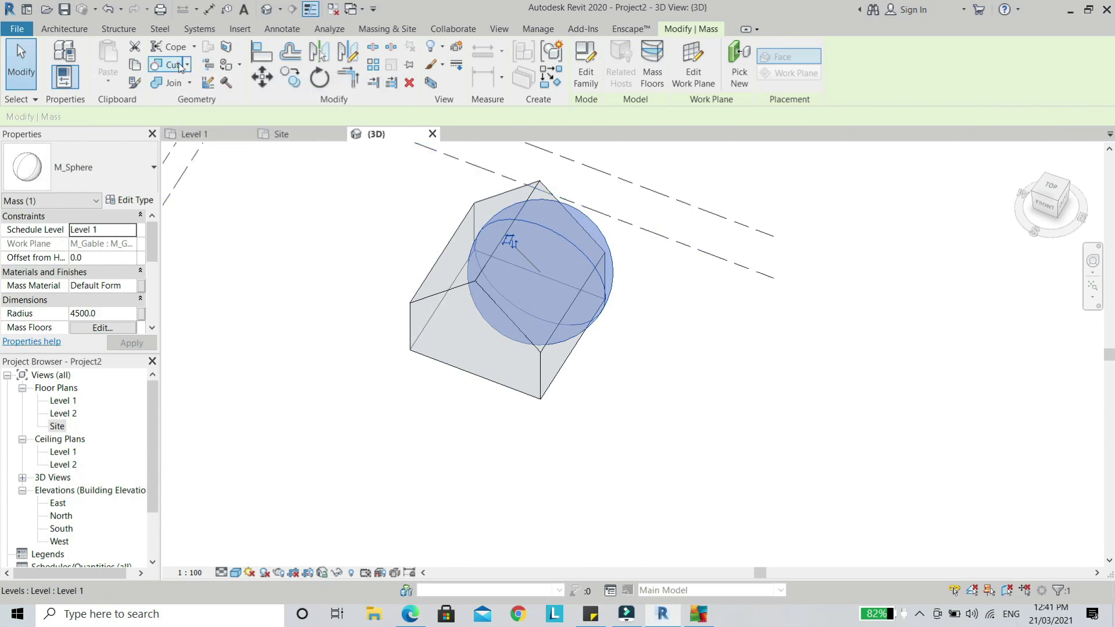
{"action": "left_click", "coordinate": [598, 223]}
{"action": "left_click", "coordinate": [439, 287]}
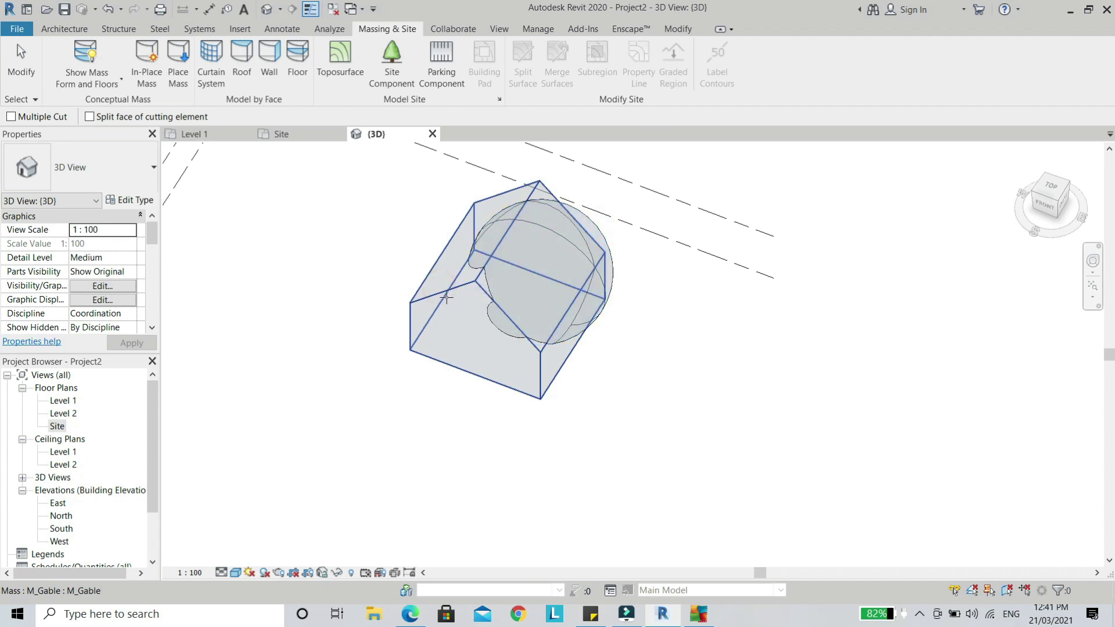
{"action": "scroll", "coordinate": [445, 295], "scroll_direction": "down", "scroll_amount": 3}
{"action": "key", "text": "Escape"}
Create a Generic Roof - 300mm by face on the sloped gable face away from the sphere.
{"action": "scroll", "coordinate": [480, 290], "scroll_direction": "up", "scroll_amount": 2}
{"action": "middle_click_drag", "start_coordinate": [478, 356], "coordinate": [420, 418], "text": "shift"}
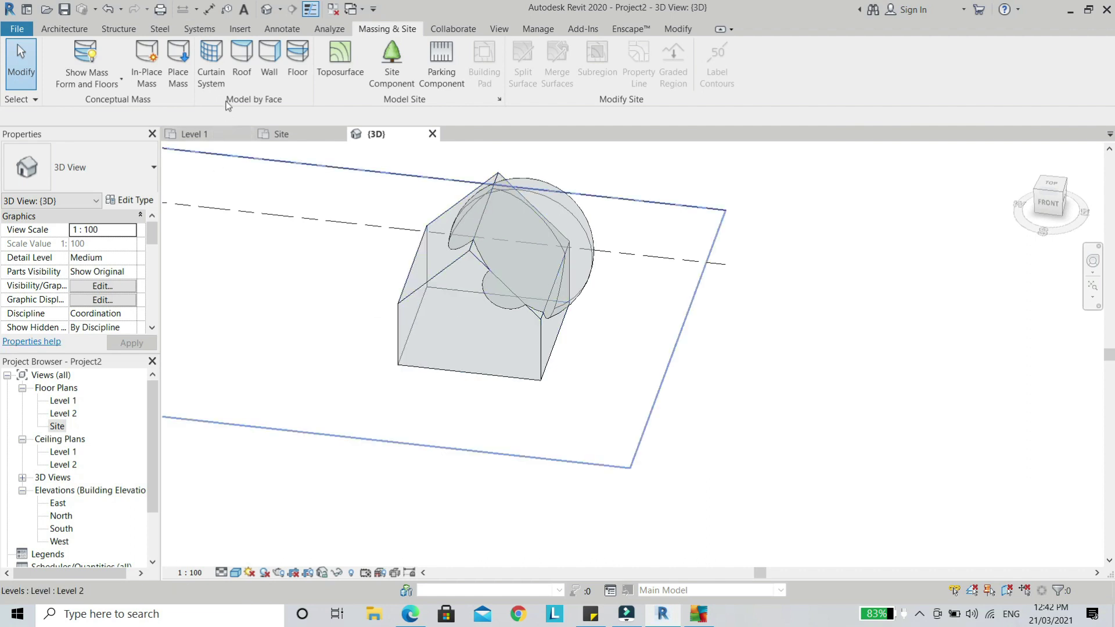
{"action": "left_click", "coordinate": [243, 75]}
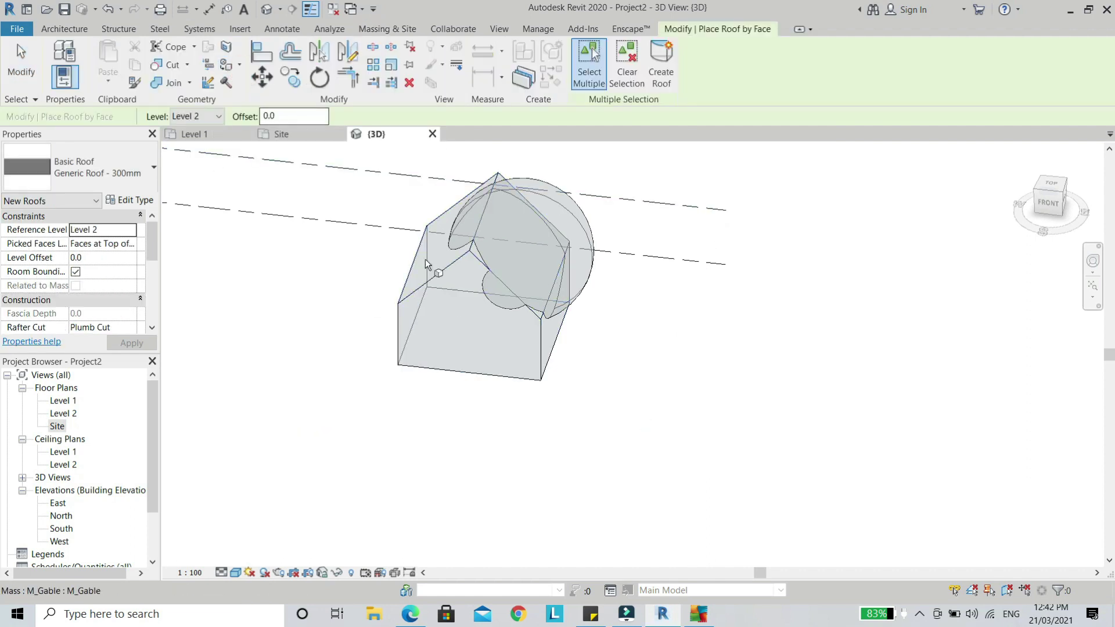
{"action": "left_click", "coordinate": [426, 281]}
{"action": "left_click", "coordinate": [427, 278]}
{"action": "scroll", "coordinate": [445, 262], "scroll_direction": "up", "scroll_amount": 4}
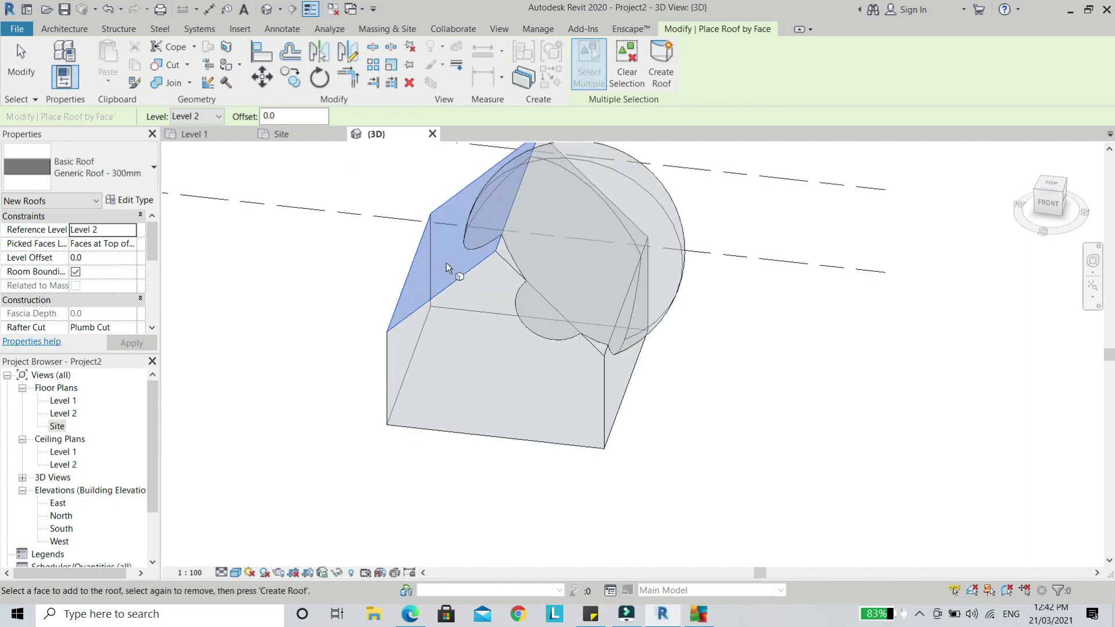
{"action": "left_click", "coordinate": [661, 61]}
{"action": "key", "text": "Escape"}
Examine the new roof and the intersecting gable and sphere masses from several angles.
{"action": "scroll", "coordinate": [543, 214], "scroll_direction": "down", "scroll_amount": 3}
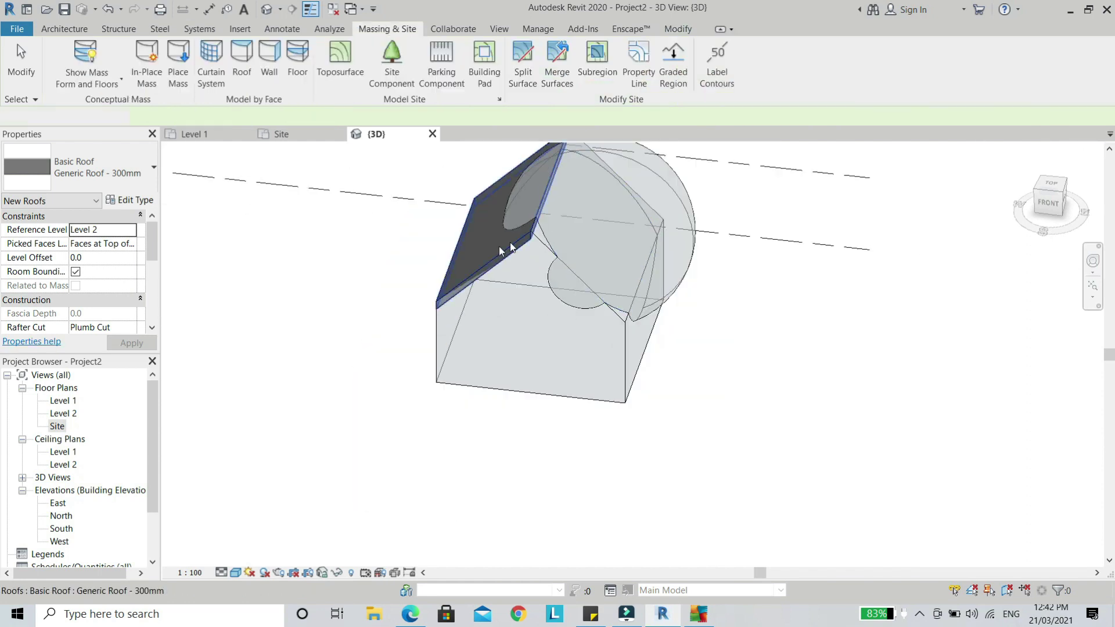
{"action": "middle_click_drag", "start_coordinate": [522, 390], "coordinate": [555, 350], "text": "shift"}
{"action": "scroll", "coordinate": [599, 327], "scroll_direction": "down", "scroll_amount": 2}
{"action": "middle_click_drag", "start_coordinate": [638, 426], "coordinate": [819, 466], "text": "shift"}
{"action": "middle_click_drag", "start_coordinate": [598, 359], "coordinate": [627, 447], "text": "shift"}
{"action": "scroll", "coordinate": [668, 381], "scroll_direction": "up", "scroll_amount": 3}
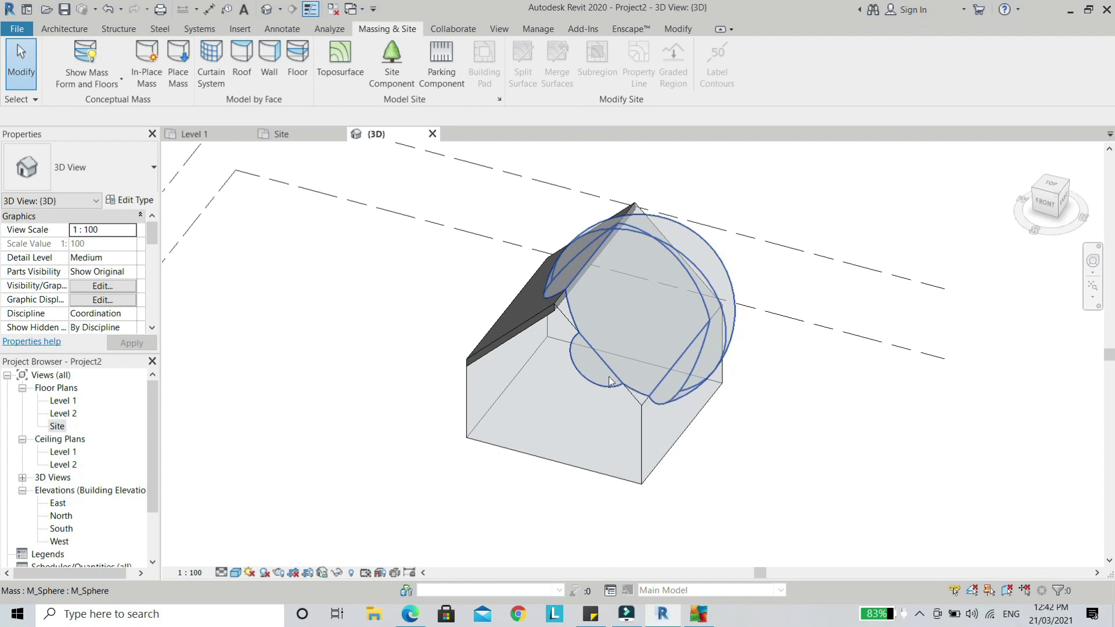
{"action": "scroll", "coordinate": [532, 325], "scroll_direction": "down", "scroll_amount": 3}
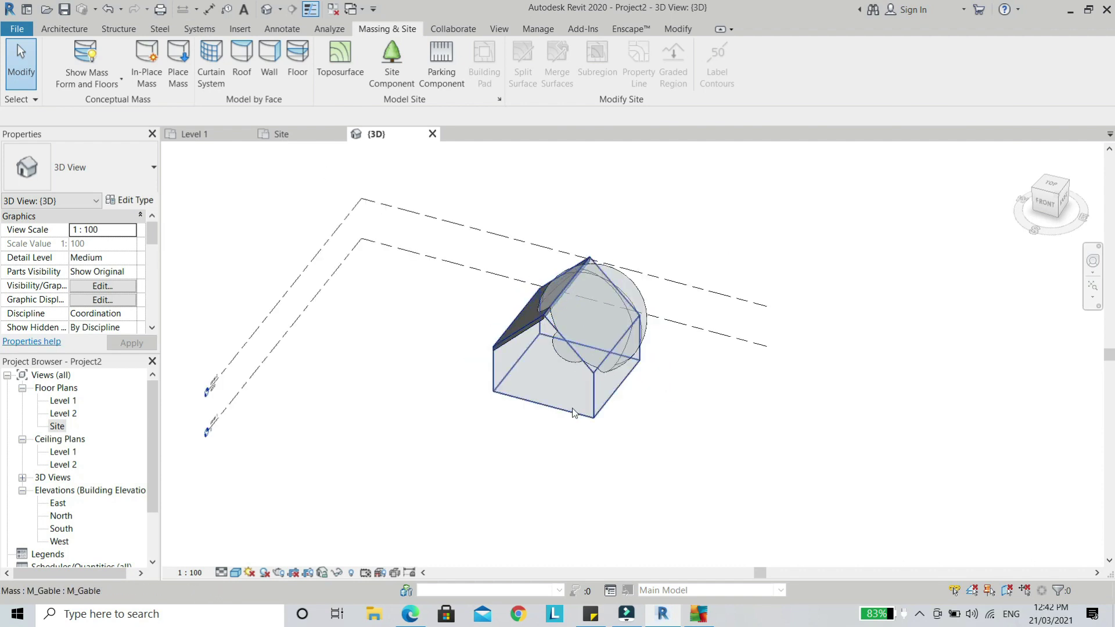
{"action": "left_click", "coordinate": [586, 415]}
{"action": "middle_click_drag", "start_coordinate": [540, 418], "coordinate": [668, 363]}
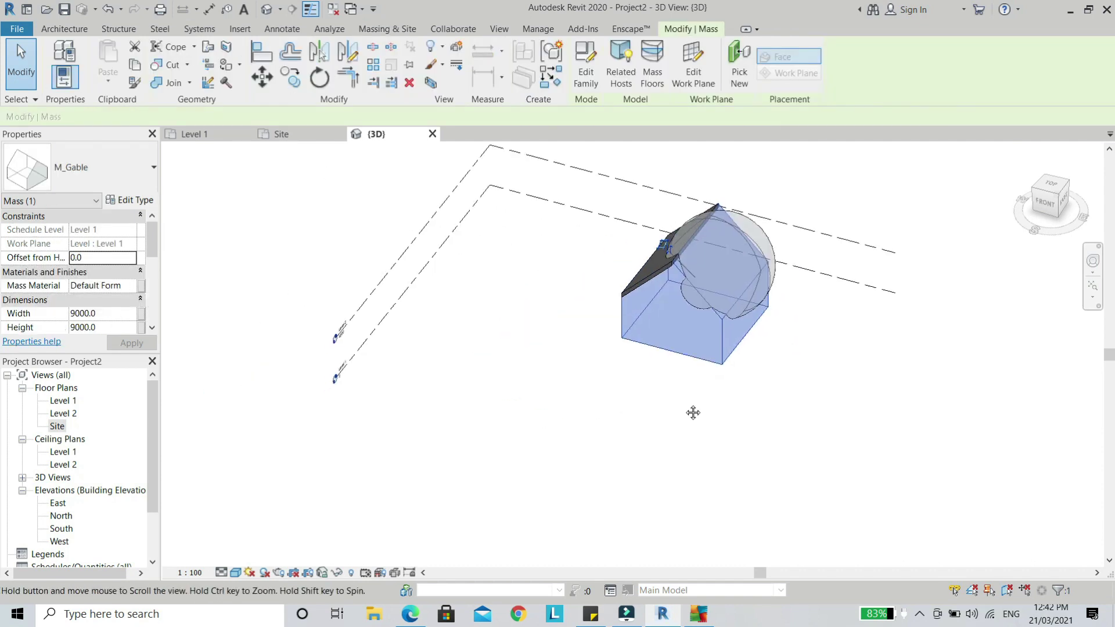
{"action": "key", "text": "Escape"}
Try to create a Generic Floor - 400mm by face on the gable mass.
{"action": "left_click", "coordinate": [297, 64]}
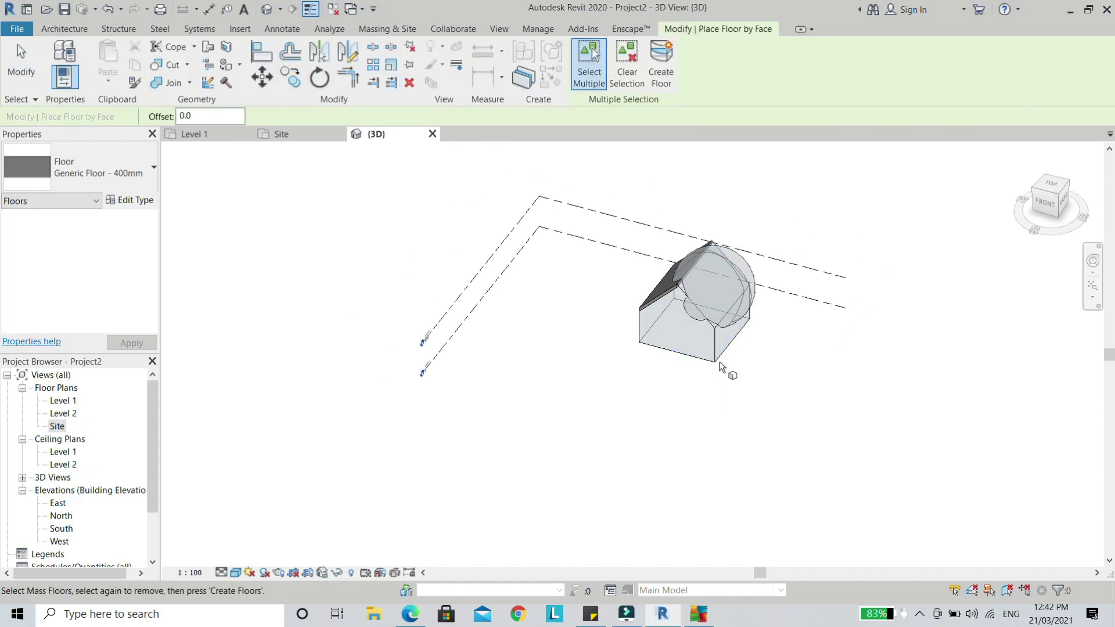
{"action": "scroll", "coordinate": [702, 315], "scroll_direction": "up", "scroll_amount": 1}
{"action": "middle_click_drag", "start_coordinate": [734, 383], "coordinate": [677, 348], "text": "shift"}
{"action": "scroll", "coordinate": [645, 306], "scroll_direction": "up", "scroll_amount": 3}
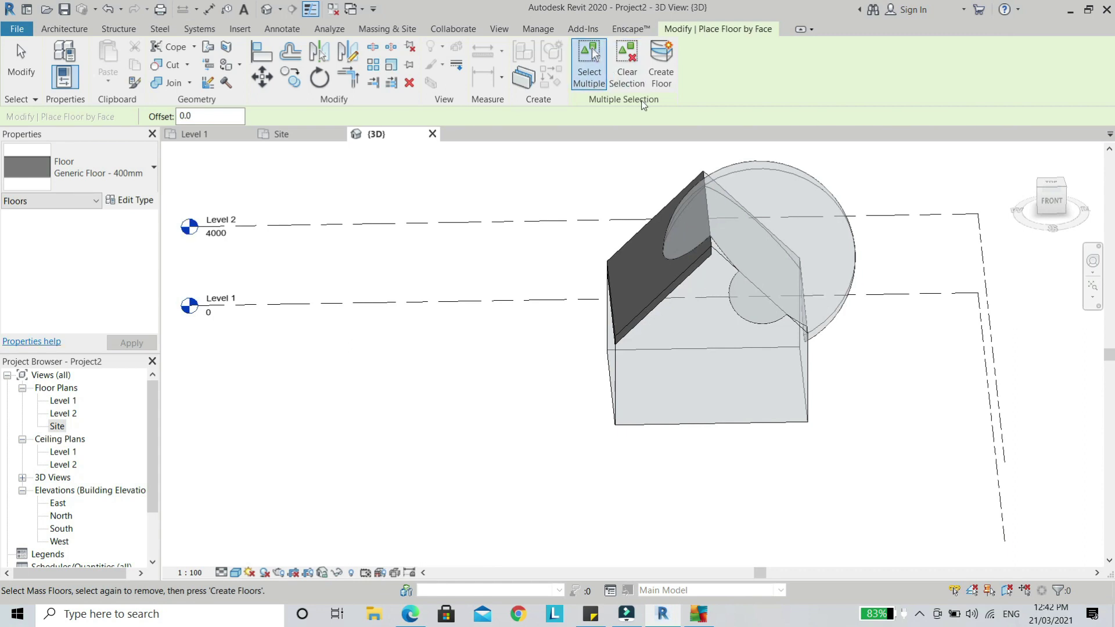
{"action": "left_click", "coordinate": [662, 64]}
{"action": "middle_click_drag", "start_coordinate": [698, 411], "coordinate": [557, 406], "text": "shift"}
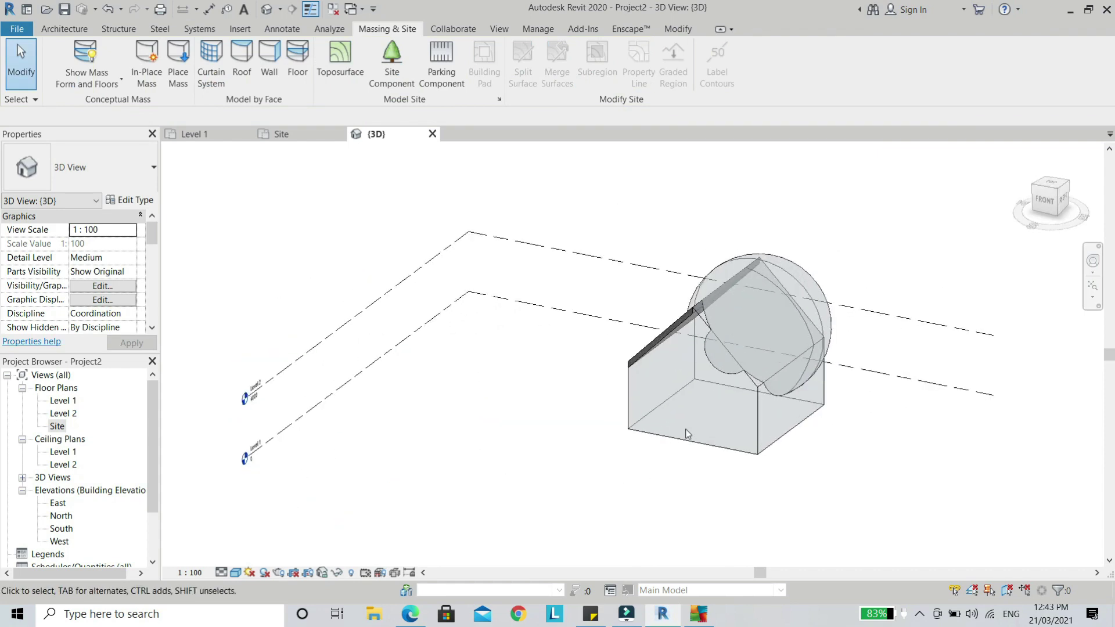
Add a mass floor at Level 1 to the gable mass.
{"action": "scroll", "coordinate": [622, 354], "scroll_direction": "up", "scroll_amount": 3}
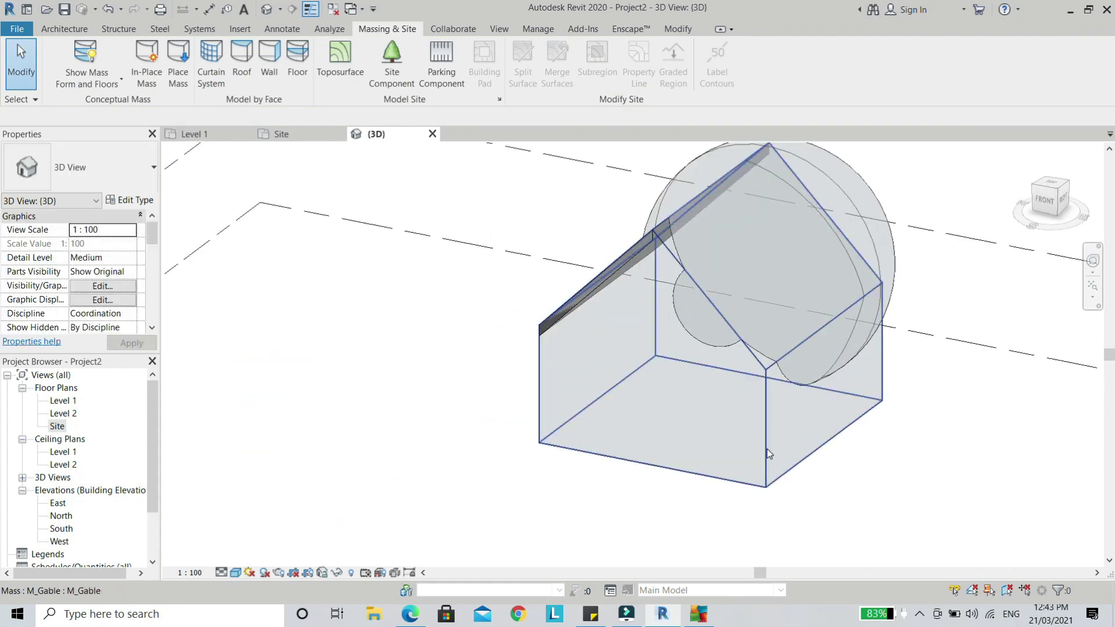
{"action": "left_click", "coordinate": [766, 451]}
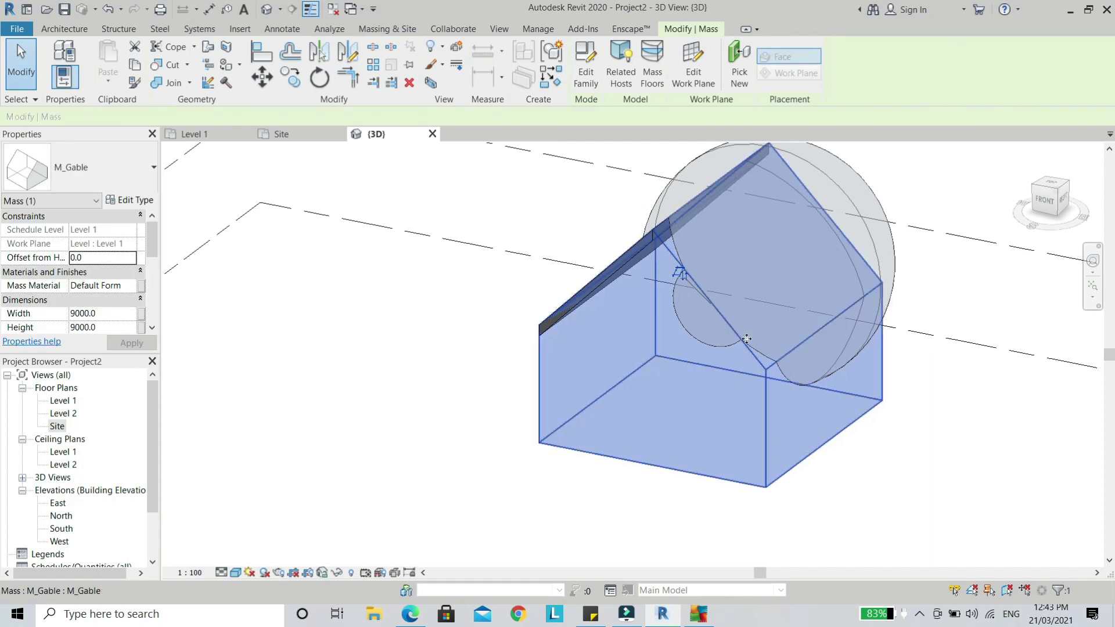
{"action": "left_click", "coordinate": [652, 74]}
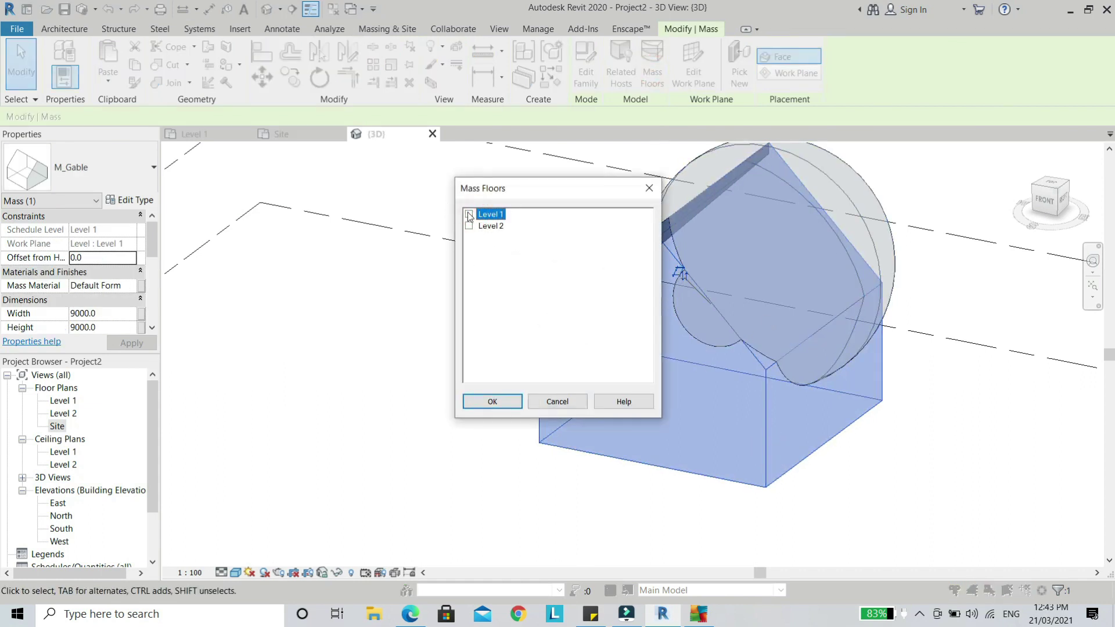
{"action": "left_click", "coordinate": [486, 401]}
{"action": "scroll", "coordinate": [557, 429], "scroll_direction": "down", "scroll_amount": 2}
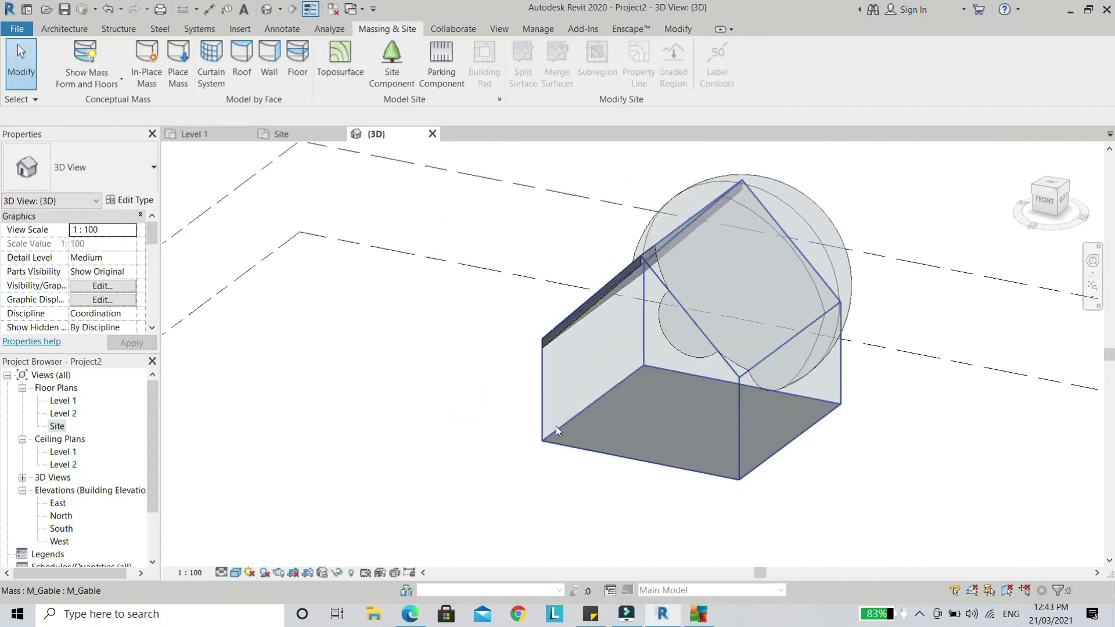
Inspect the mass floor at the base of the gable mass.
{"action": "scroll", "coordinate": [731, 485], "scroll_direction": "up", "scroll_amount": 3}
{"action": "scroll", "coordinate": [666, 459], "scroll_direction": "down", "scroll_amount": 1}
{"action": "middle_click_drag", "start_coordinate": [648, 435], "coordinate": [655, 478], "text": "shift"}
{"action": "left_click", "coordinate": [653, 478]}
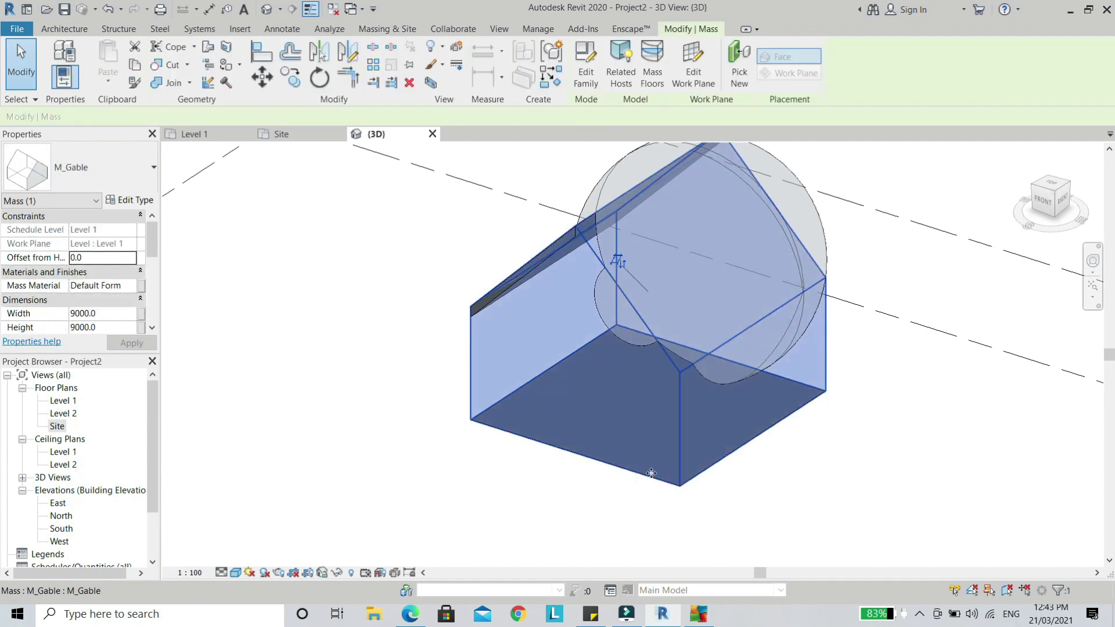
{"action": "scroll", "coordinate": [566, 394], "scroll_direction": "down", "scroll_amount": 2}
{"action": "key", "text": "Escape"}
{"action": "left_click", "coordinate": [606, 447]}
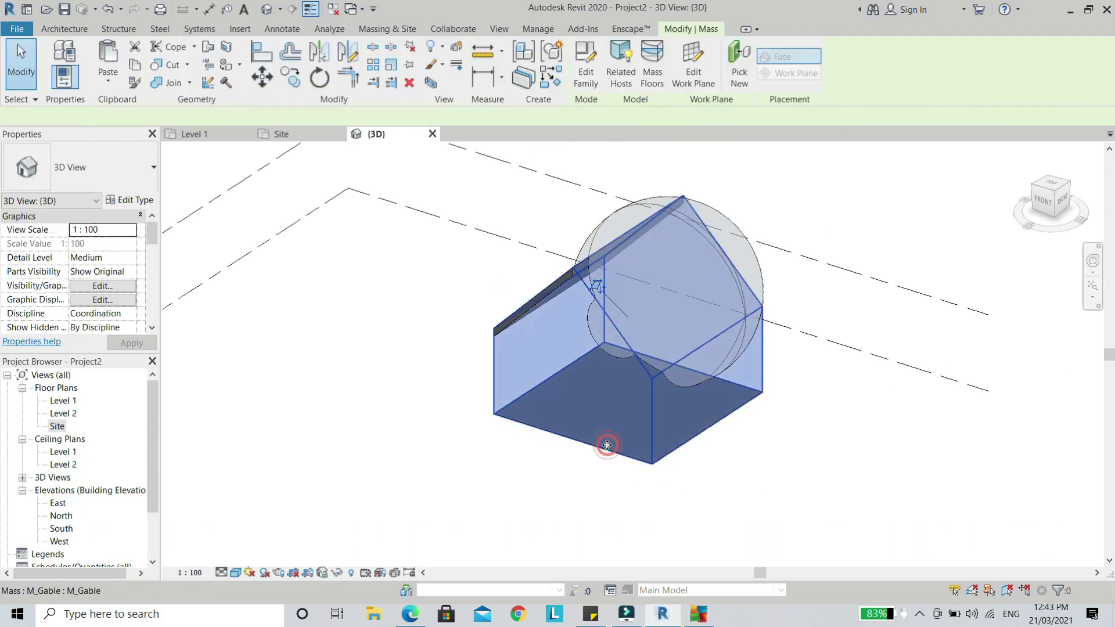
{"action": "key", "text": "Escape"}
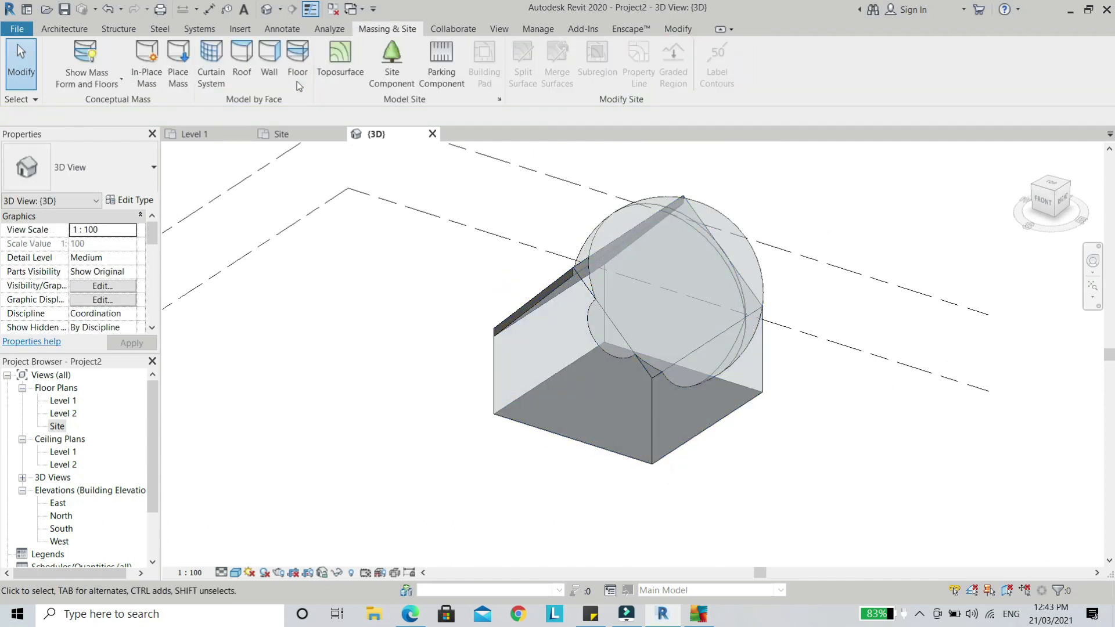
Create Generic - 200mm walls by face on the front and side faces of the gable mass and check them around the model.
{"action": "left_click", "coordinate": [270, 61]}
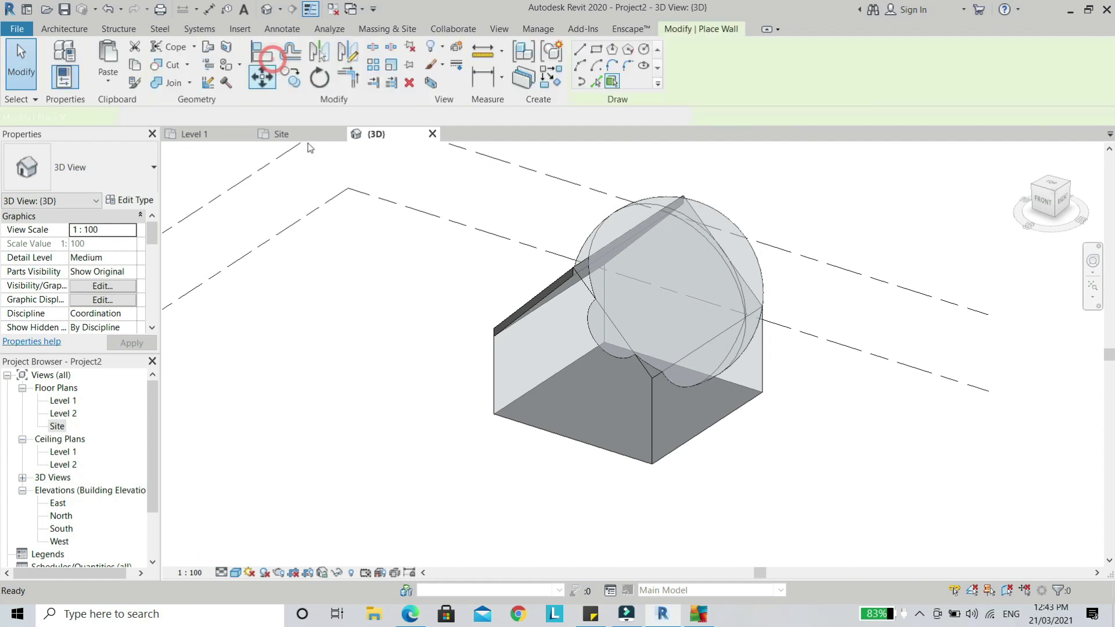
{"action": "left_click", "coordinate": [654, 401]}
{"action": "left_click", "coordinate": [504, 366]}
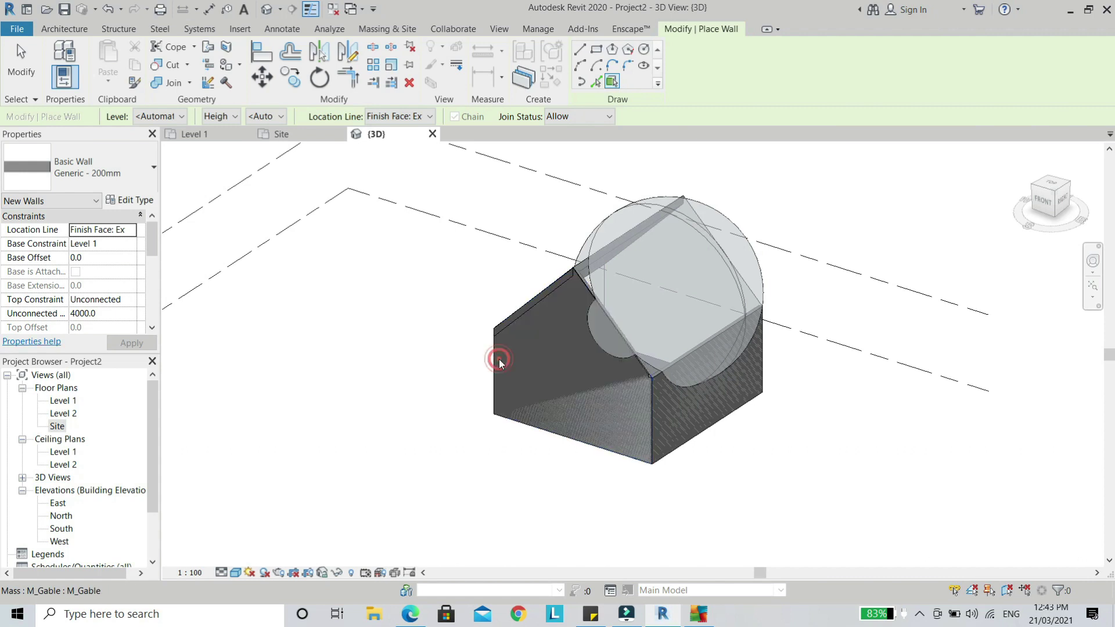
{"action": "scroll", "coordinate": [511, 359], "scroll_direction": "down", "scroll_amount": 3}
{"action": "key", "text": "Escape"}
{"action": "key", "text": "Escape"}
{"action": "middle_click_drag", "start_coordinate": [558, 389], "coordinate": [747, 376], "text": "shift"}
{"action": "middle_click_drag", "start_coordinate": [560, 377], "coordinate": [582, 394], "text": "shift"}
{"action": "scroll", "coordinate": [597, 389], "scroll_direction": "down", "scroll_amount": 1}
{"action": "middle_click_drag", "start_coordinate": [628, 455], "coordinate": [468, 567], "text": "shift"}
Begin a new in-place mass with the default name Mass 1.
{"action": "scroll", "coordinate": [507, 349], "scroll_direction": "down", "scroll_amount": 7}
{"action": "scroll", "coordinate": [507, 347], "scroll_direction": "up", "scroll_amount": 3}
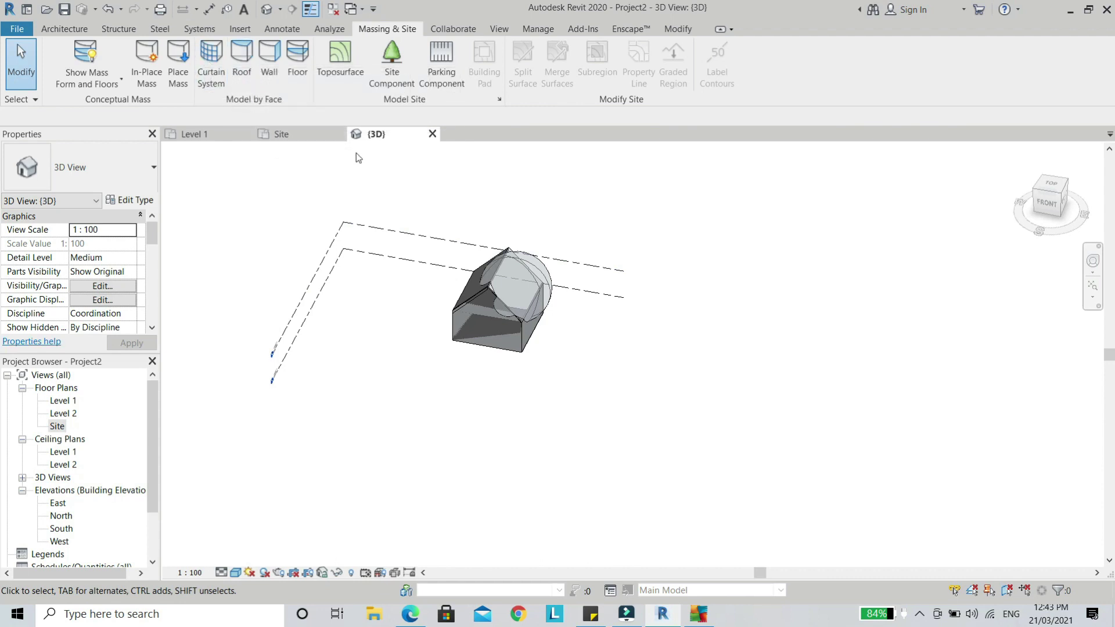
{"action": "left_click", "coordinate": [146, 78]}
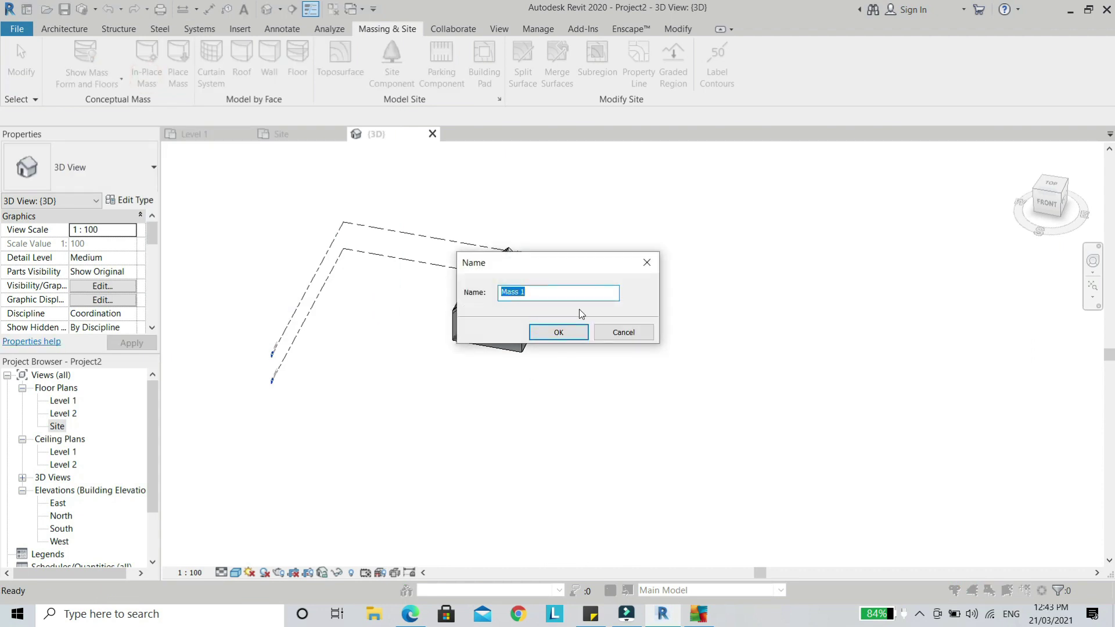
{"action": "left_click", "coordinate": [564, 333]}
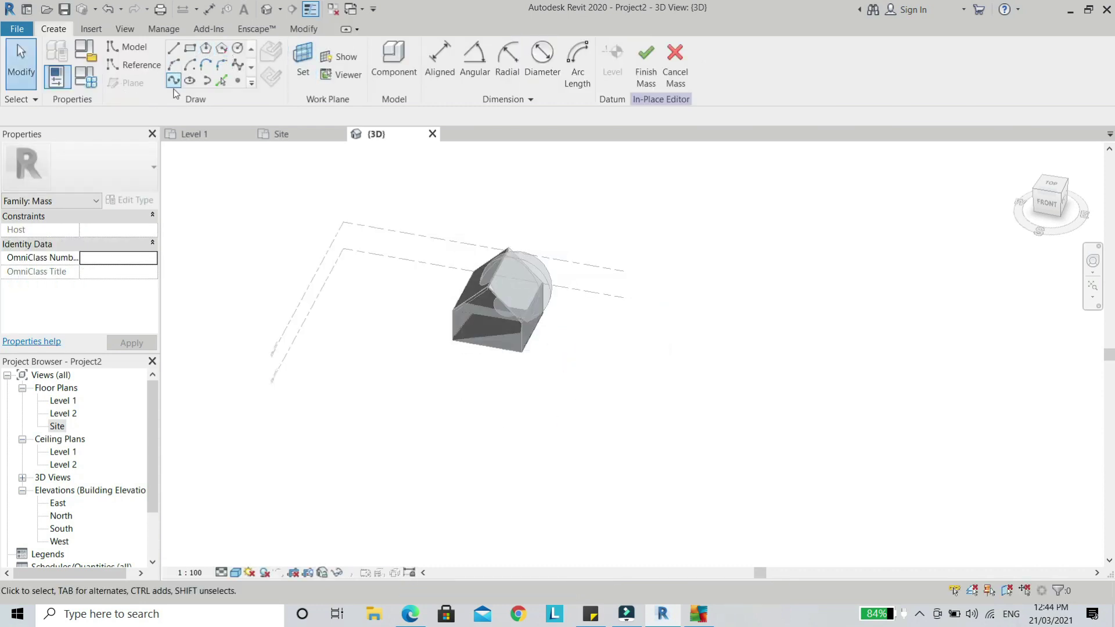
Draw an open wavy spline with five control points on Level 1, in front of the gable mass.
{"action": "left_click", "coordinate": [236, 68]}
{"action": "scroll", "coordinate": [384, 436], "scroll_direction": "up", "scroll_amount": 5}
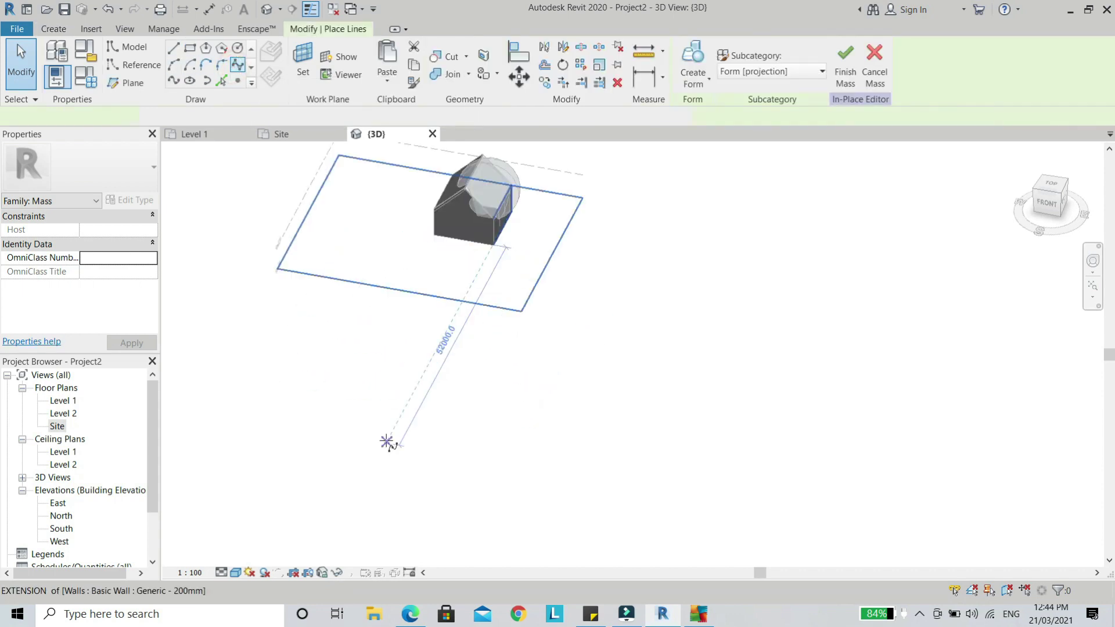
{"action": "scroll", "coordinate": [351, 318], "scroll_direction": "down", "scroll_amount": 3}
{"action": "left_click", "coordinate": [333, 262]}
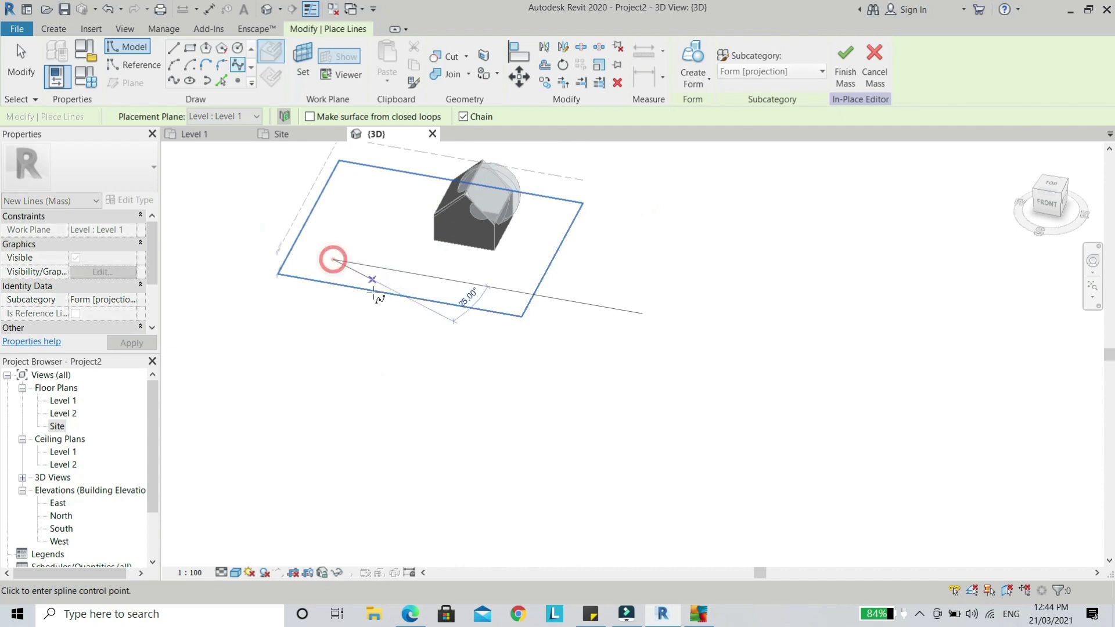
{"action": "left_click", "coordinate": [348, 313]}
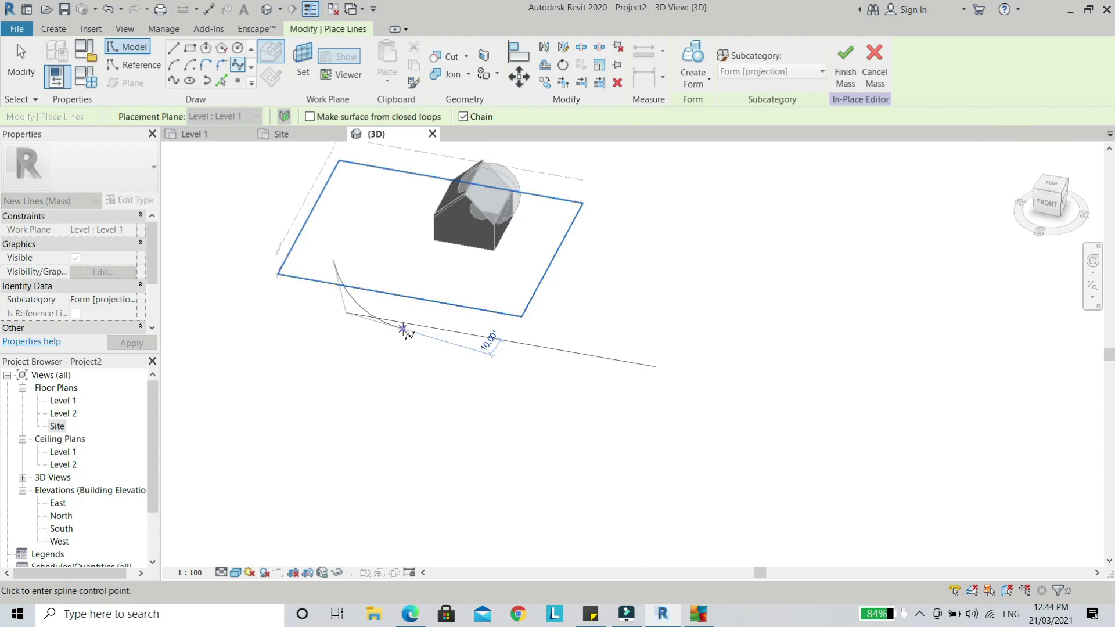
{"action": "left_click", "coordinate": [403, 329]}
{"action": "left_click", "coordinate": [429, 369]}
{"action": "left_click", "coordinate": [555, 405]}
{"action": "scroll", "coordinate": [555, 404], "scroll_direction": "down", "scroll_amount": 4}
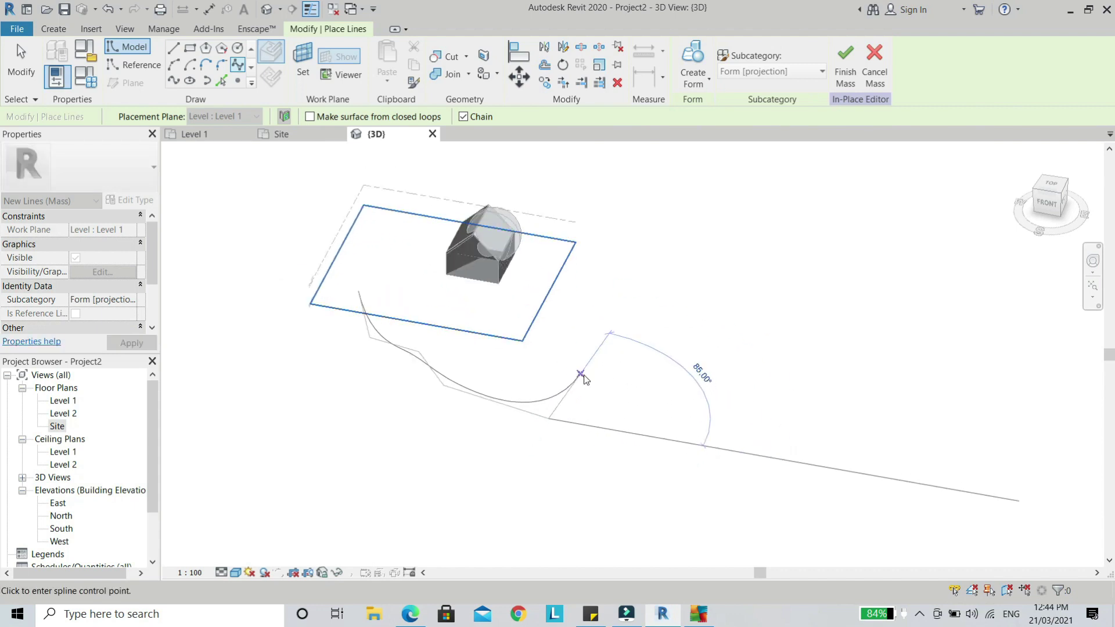
{"action": "key", "text": "Escape"}
{"action": "scroll", "coordinate": [585, 377], "scroll_direction": "up", "scroll_amount": 3}
{"action": "key", "text": "Escape"}
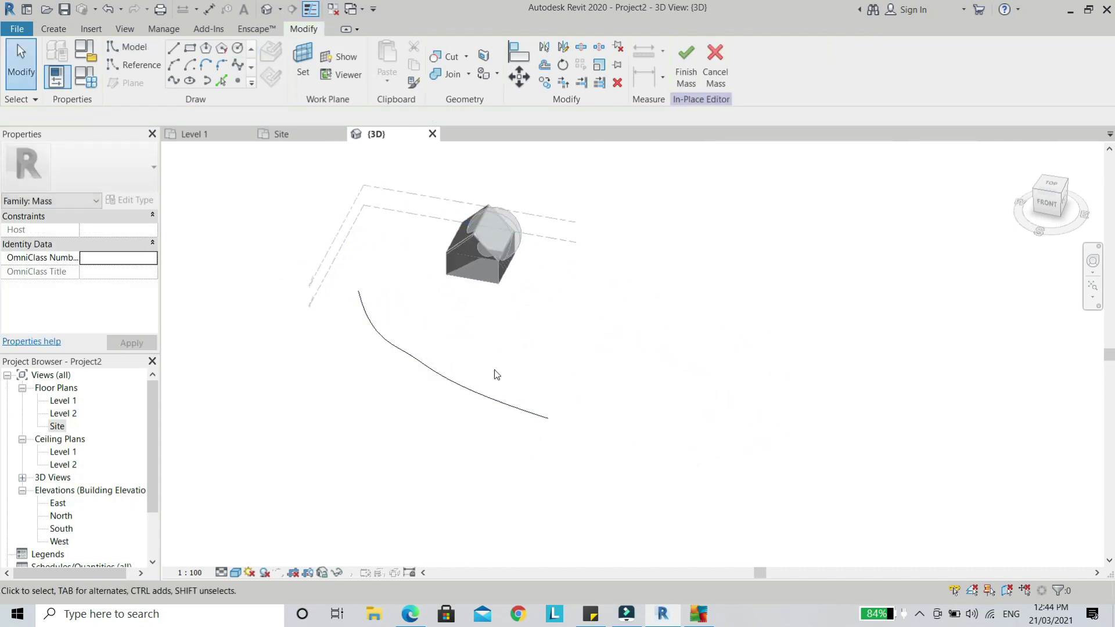
{"action": "scroll", "coordinate": [534, 369], "scroll_direction": "down", "scroll_amount": 2}
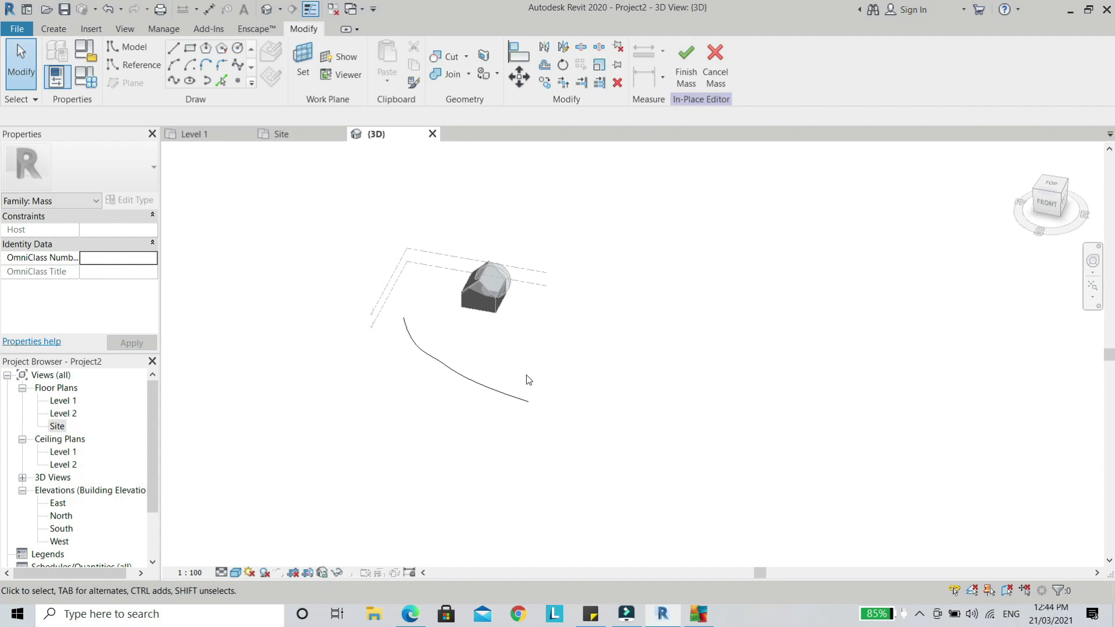
{"action": "scroll", "coordinate": [488, 371], "scroll_direction": "up", "scroll_amount": 2}
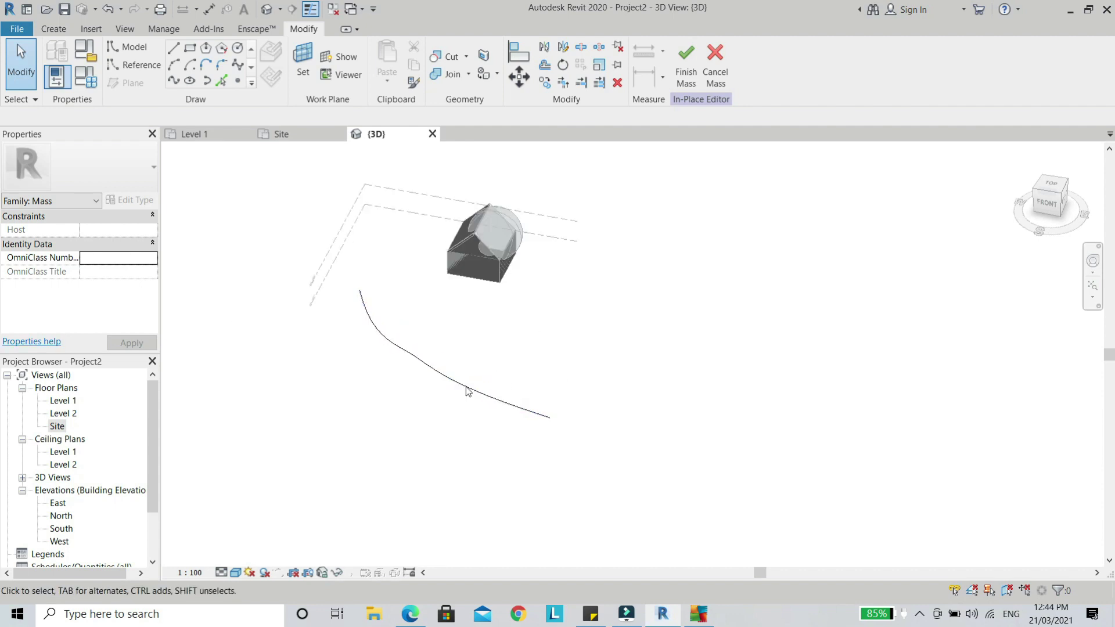
{"action": "scroll", "coordinate": [449, 363], "scroll_direction": "up", "scroll_amount": 2}
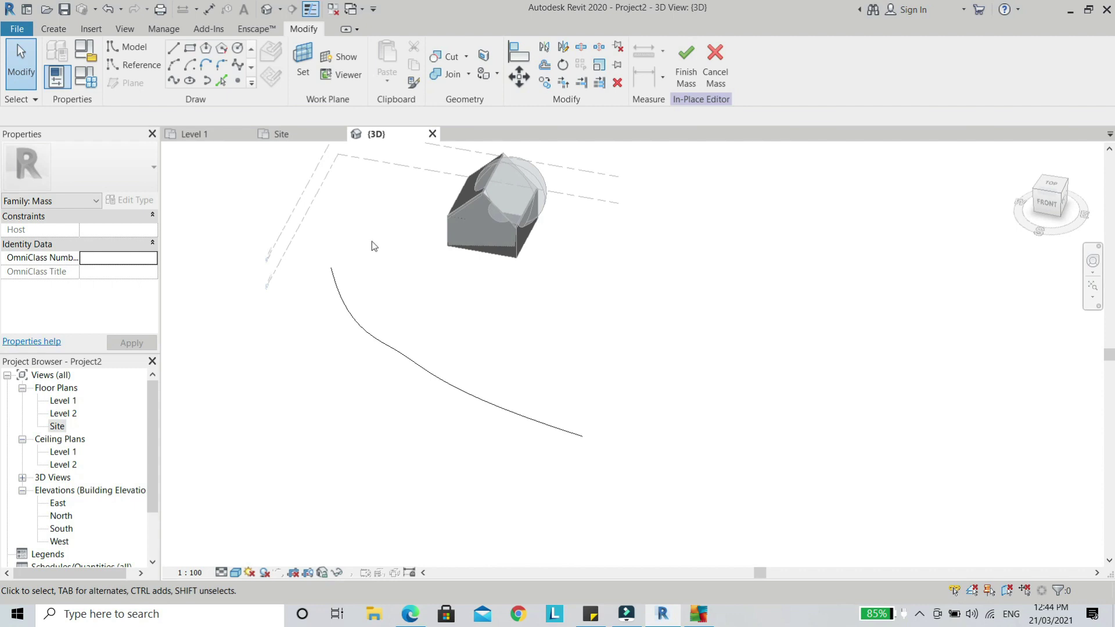
{"action": "scroll", "coordinate": [414, 378], "scroll_direction": "up", "scroll_amount": 2}
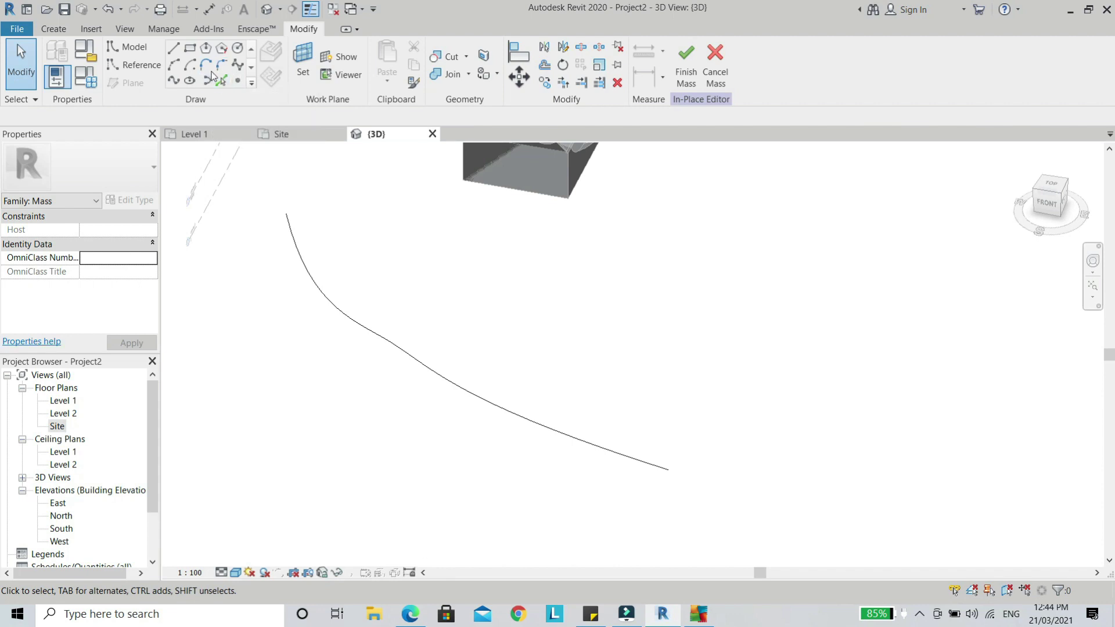
{"action": "scroll", "coordinate": [461, 391], "scroll_direction": "down", "scroll_amount": 5}
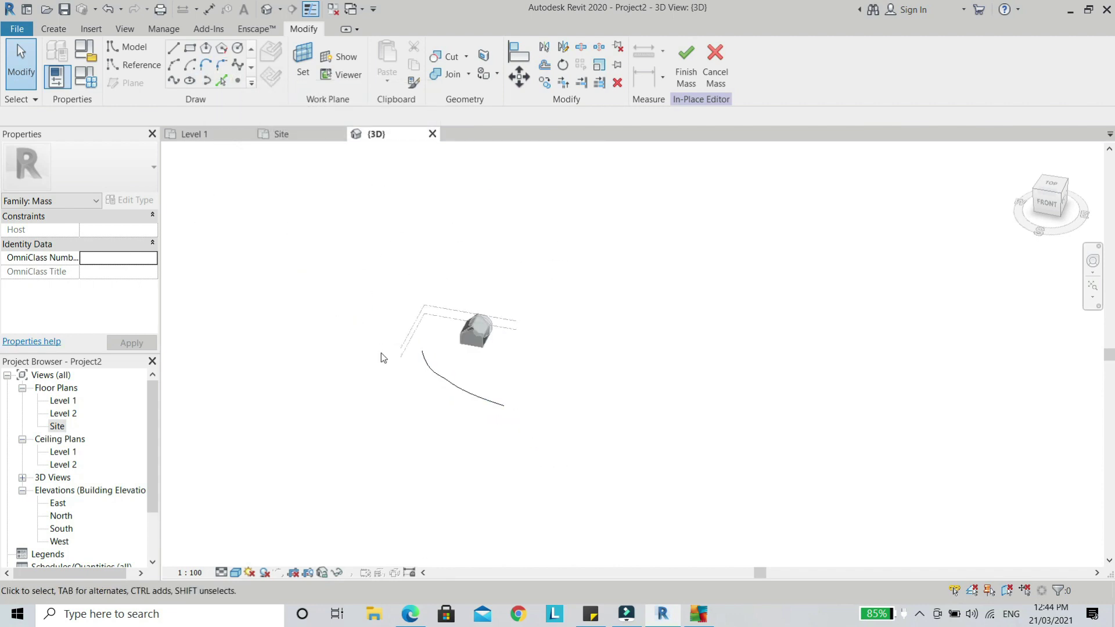
In the Level 2 floor plan, draw a second five-point spline between the first spline and the gable mass.
{"action": "double_click", "coordinate": [74, 414]}
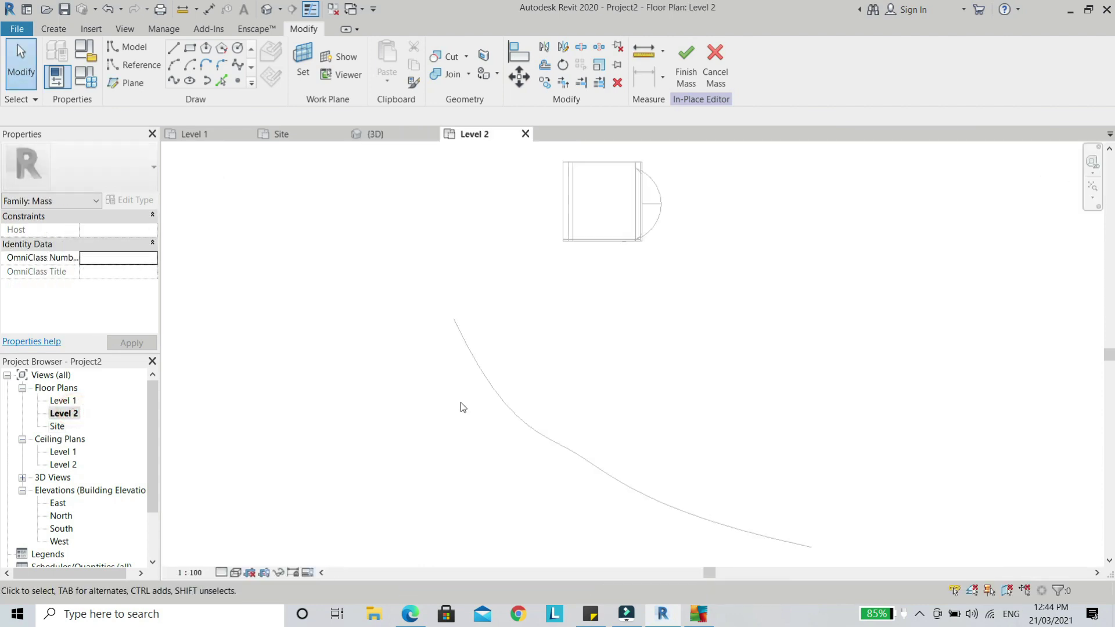
{"action": "scroll", "coordinate": [512, 387], "scroll_direction": "up", "scroll_amount": 1}
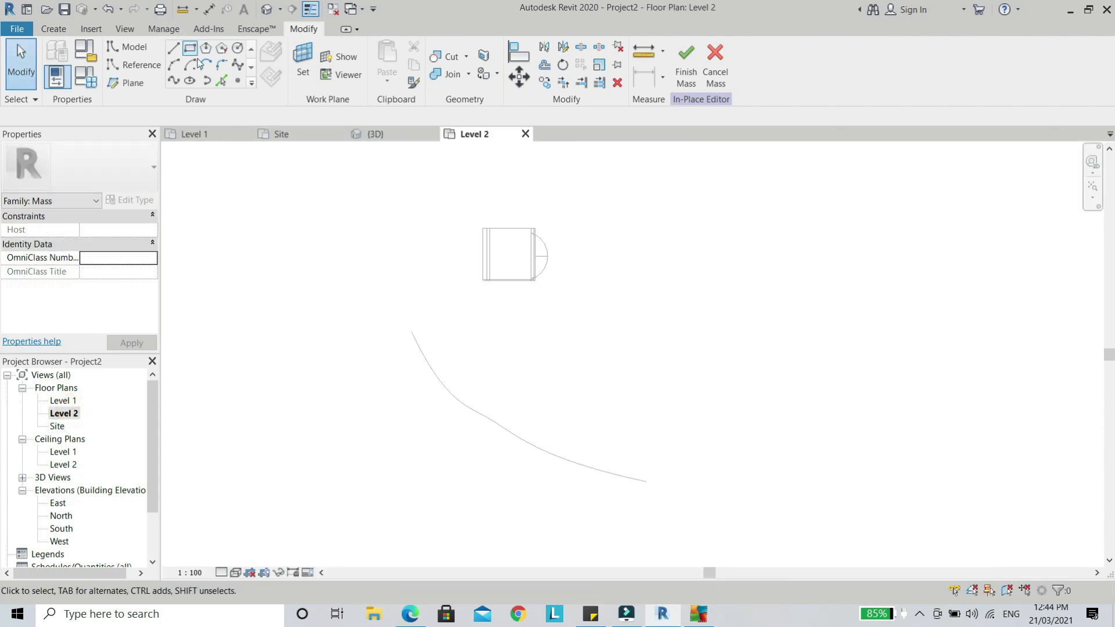
{"action": "left_click", "coordinate": [238, 65]}
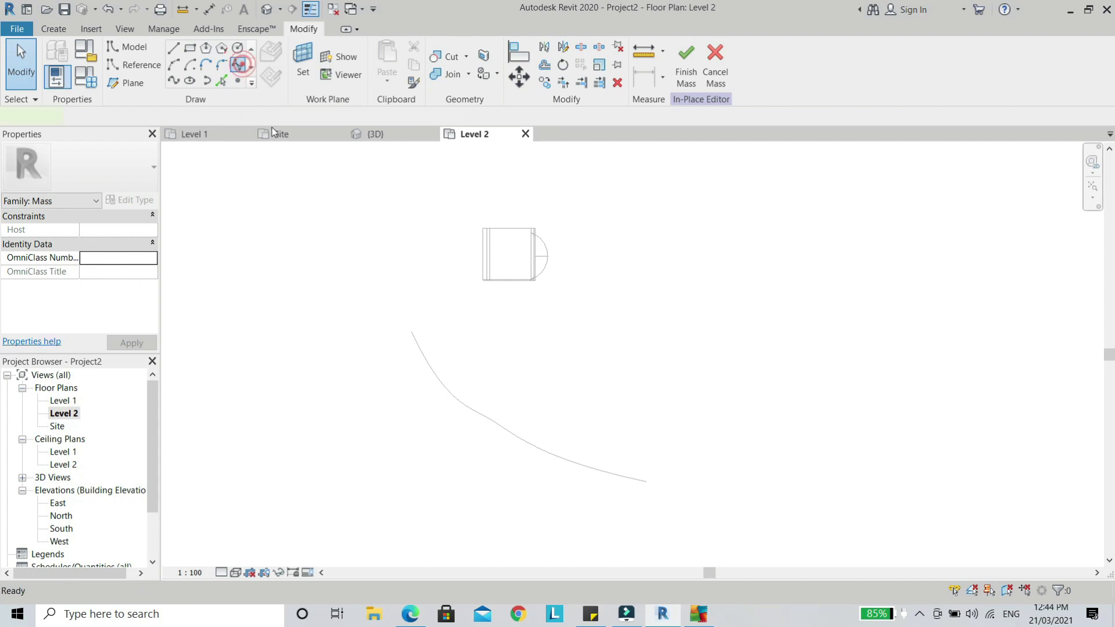
{"action": "left_click", "coordinate": [463, 305]}
{"action": "left_click", "coordinate": [534, 375]}
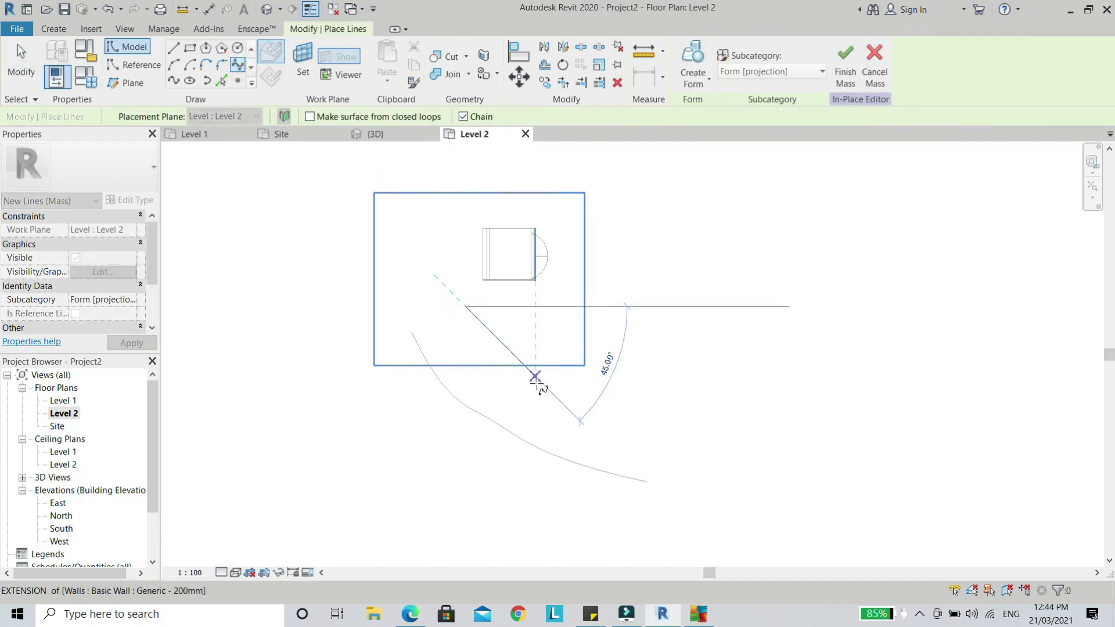
{"action": "left_click", "coordinate": [593, 365]}
{"action": "left_click", "coordinate": [667, 439]}
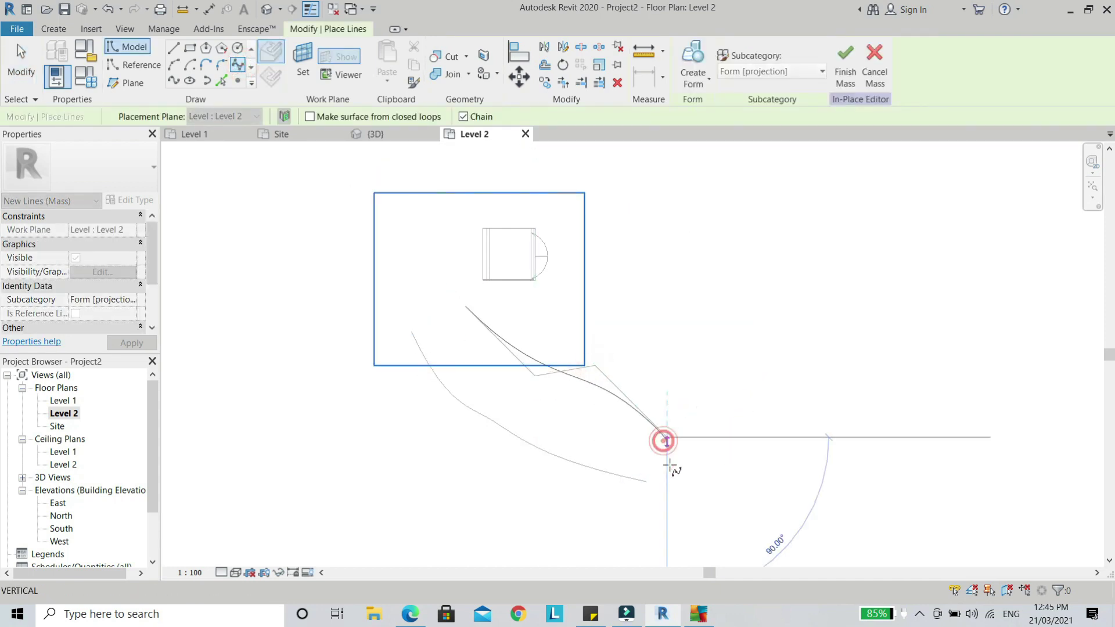
{"action": "left_click", "coordinate": [734, 437]}
{"action": "key", "text": "Escape"}
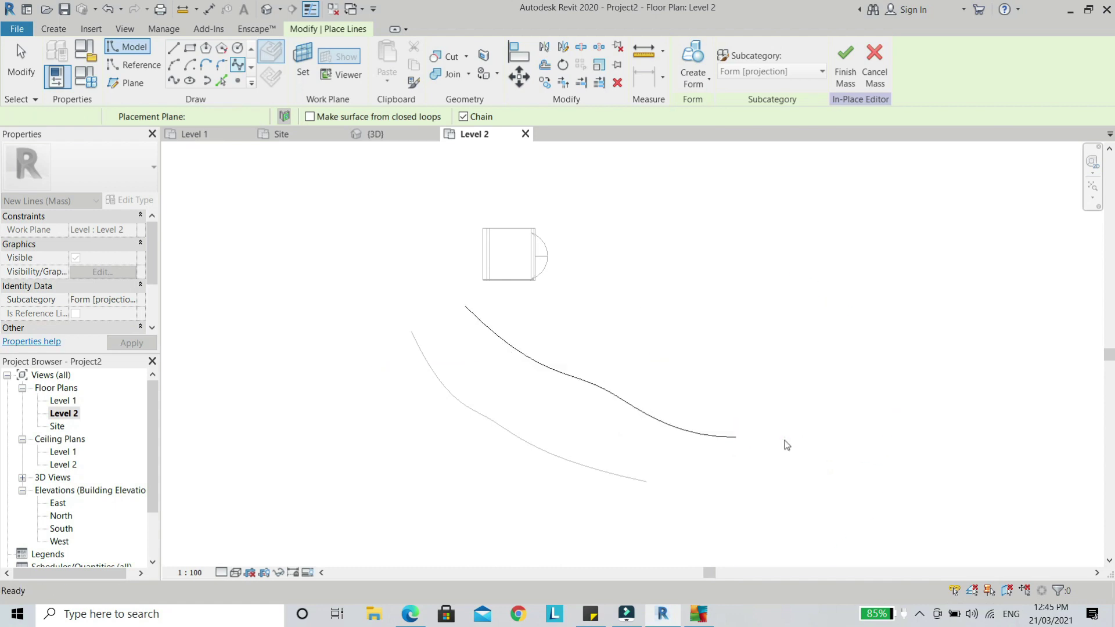
{"action": "key", "text": "Escape"}
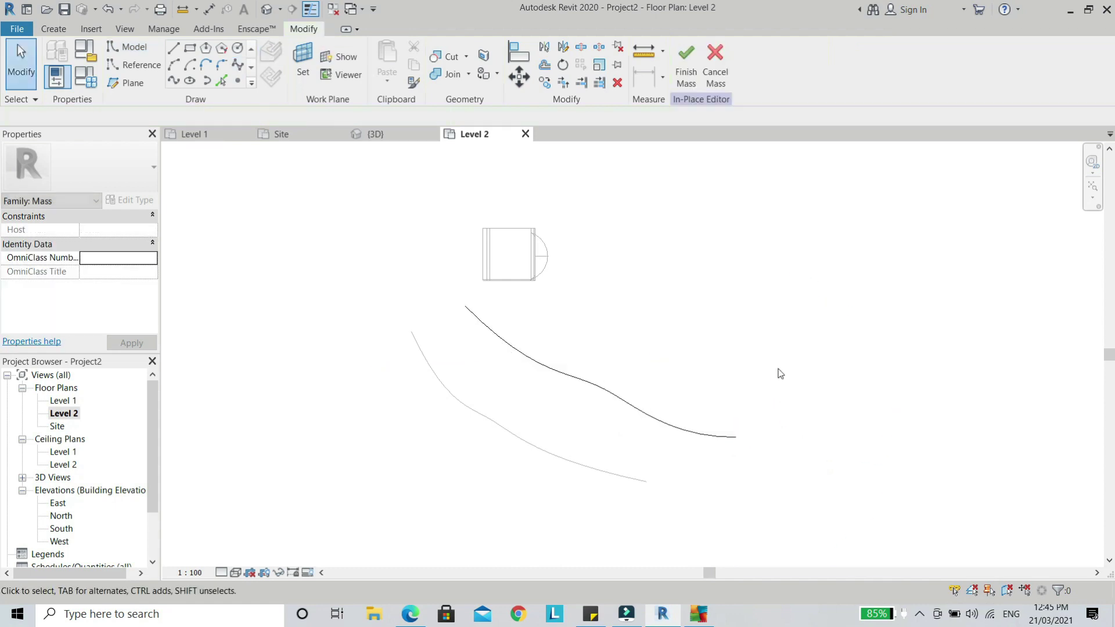
Finish the in-place mass containing the two splines and inspect them in the 3D view.
{"action": "left_click", "coordinate": [686, 70]}
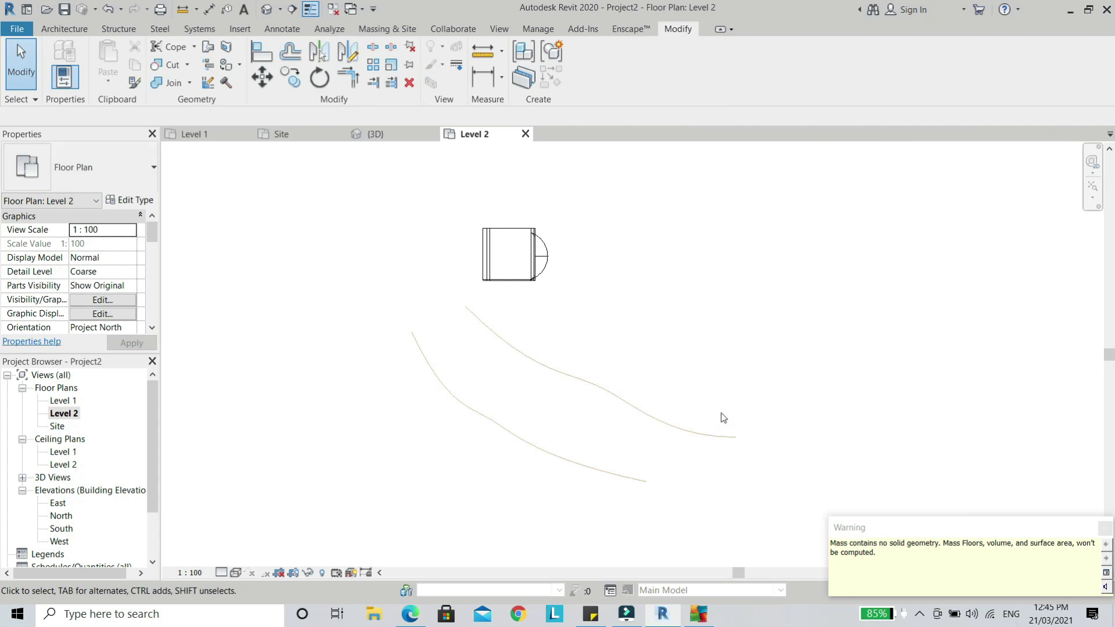
{"action": "scroll", "coordinate": [723, 418], "scroll_direction": "down", "scroll_amount": 4}
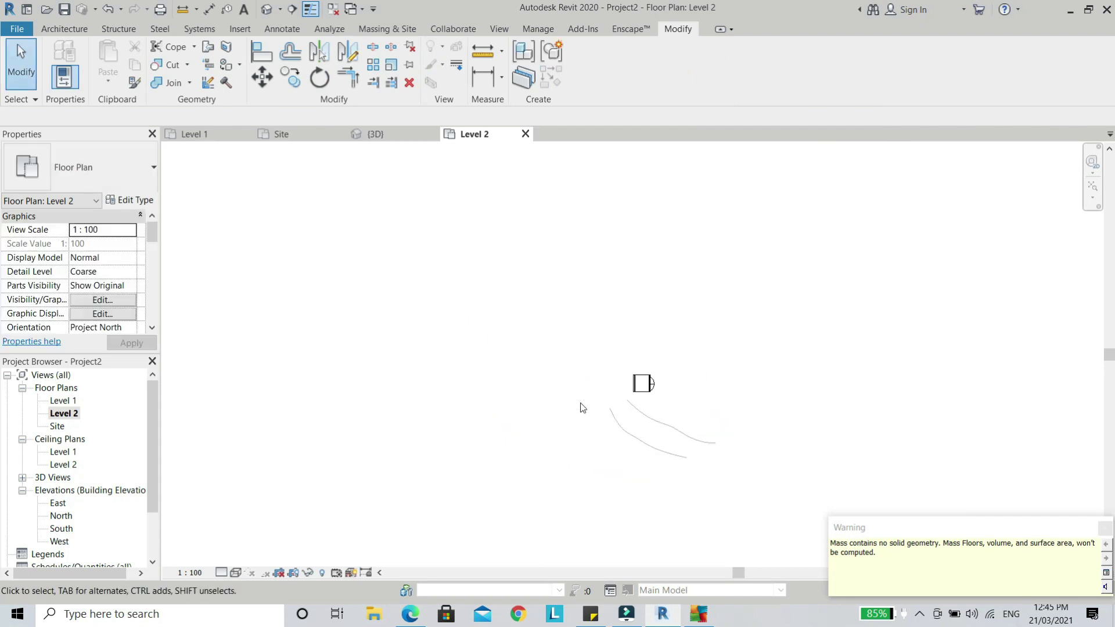
{"action": "left_click", "coordinate": [377, 134]}
{"action": "scroll", "coordinate": [442, 433], "scroll_direction": "up", "scroll_amount": 3}
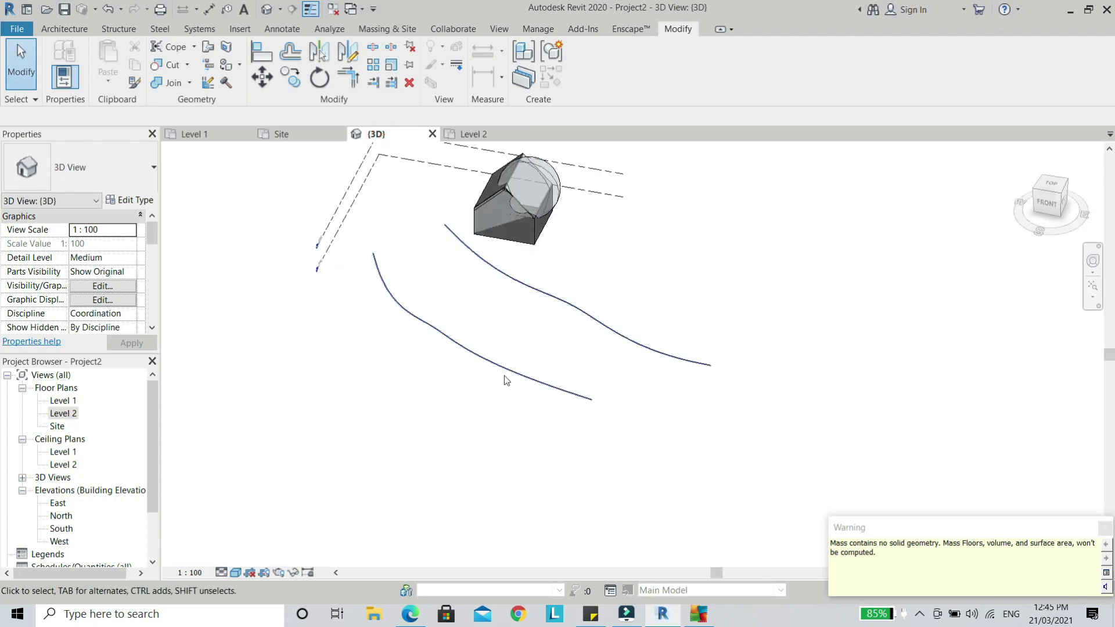
{"action": "middle_click_drag", "start_coordinate": [539, 413], "coordinate": [490, 351], "text": "shift"}
Reopen the in-place mass for editing and create a solid form from both splines.
{"action": "left_click", "coordinate": [402, 304]}
{"action": "left_click", "coordinate": [402, 304]}
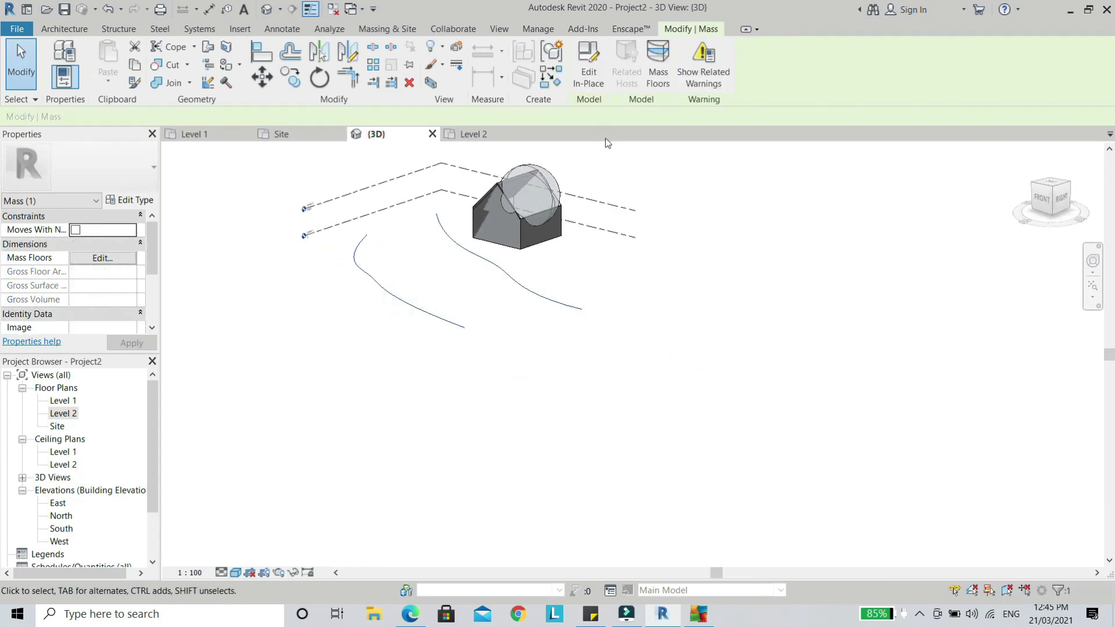
{"action": "left_click_drag", "start_coordinate": [531, 274], "coordinate": [342, 376]}
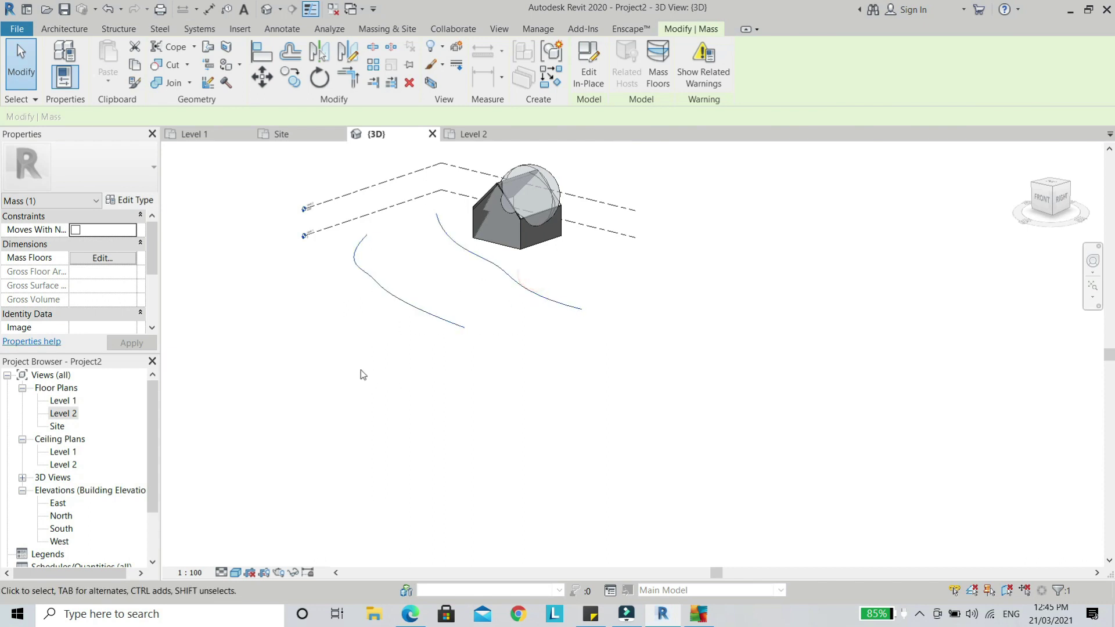
{"action": "double_click", "coordinate": [540, 298]}
{"action": "left_click_drag", "start_coordinate": [603, 281], "coordinate": [406, 361]}
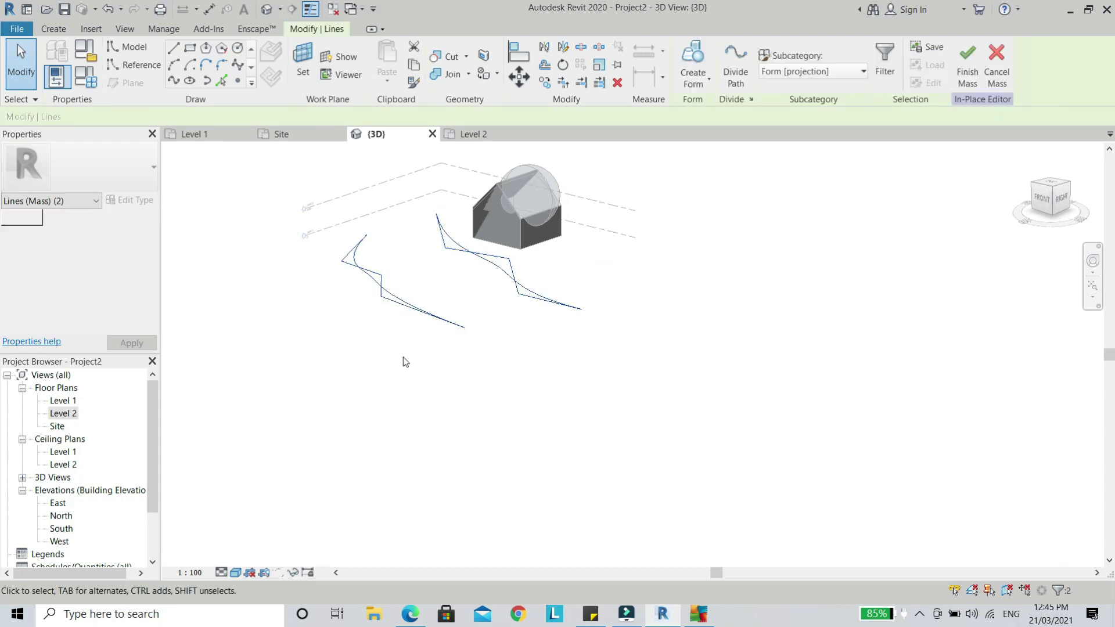
{"action": "left_click", "coordinate": [696, 85]}
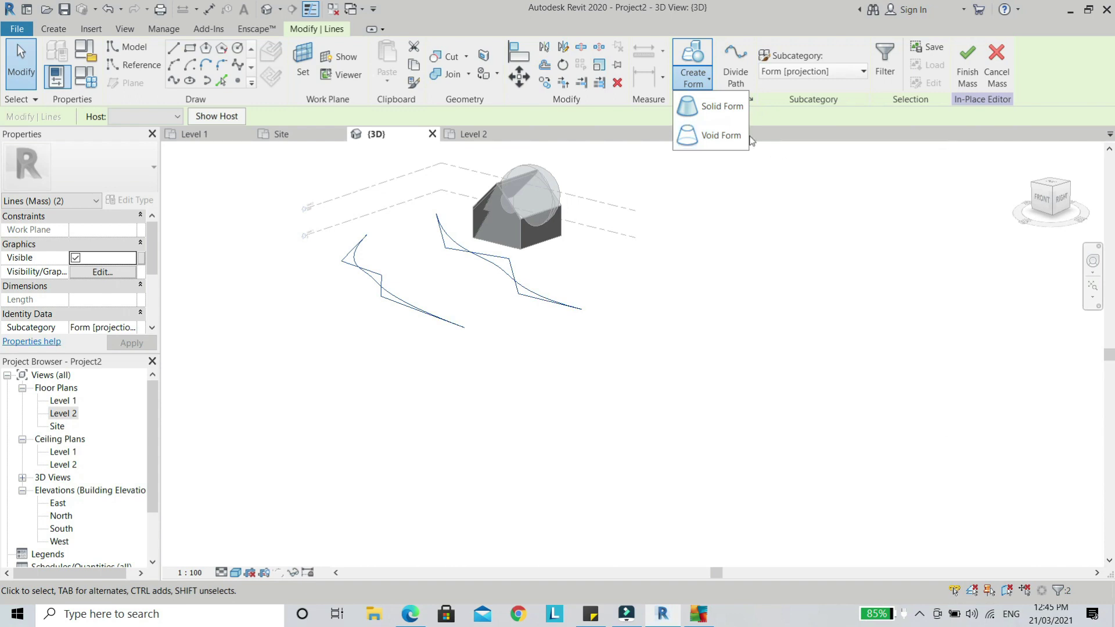
{"action": "left_click", "coordinate": [716, 106]}
{"action": "middle_click_drag", "start_coordinate": [480, 294], "coordinate": [438, 296], "text": "shift"}
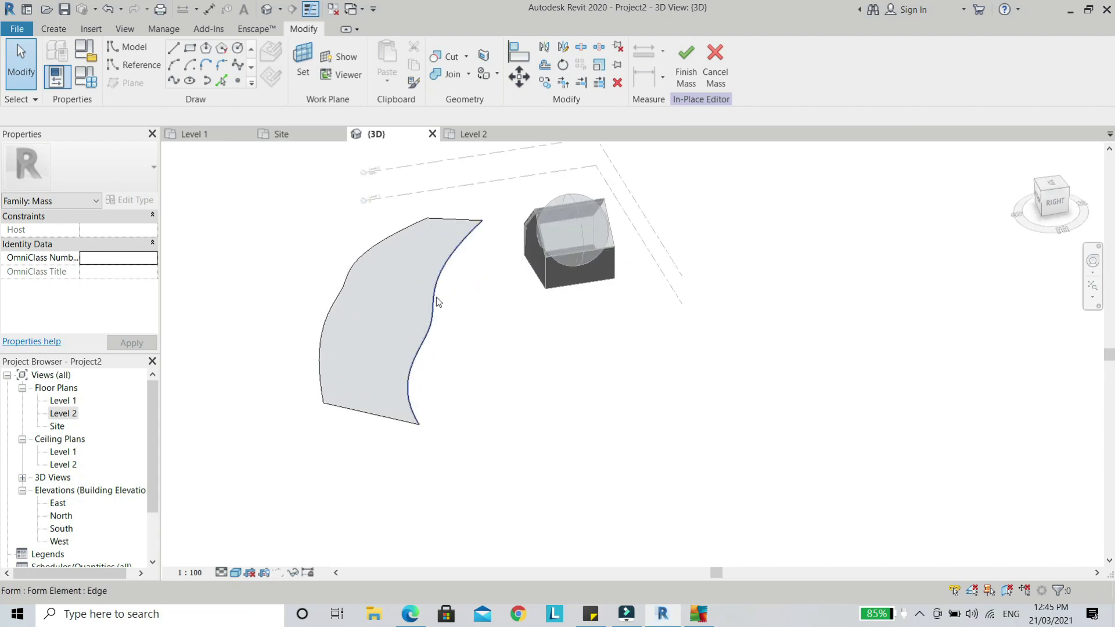
Try to pick the middle control point on the surface's curved edge facing the gable mass.
{"action": "left_click", "coordinate": [437, 297]}
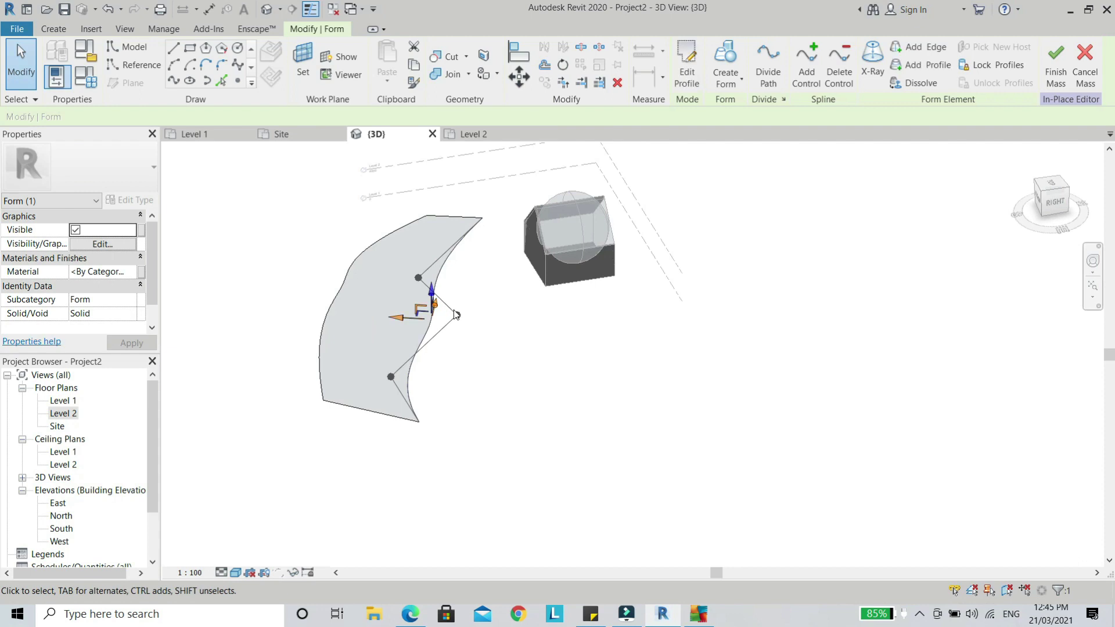
{"action": "left_click", "coordinate": [455, 312]}
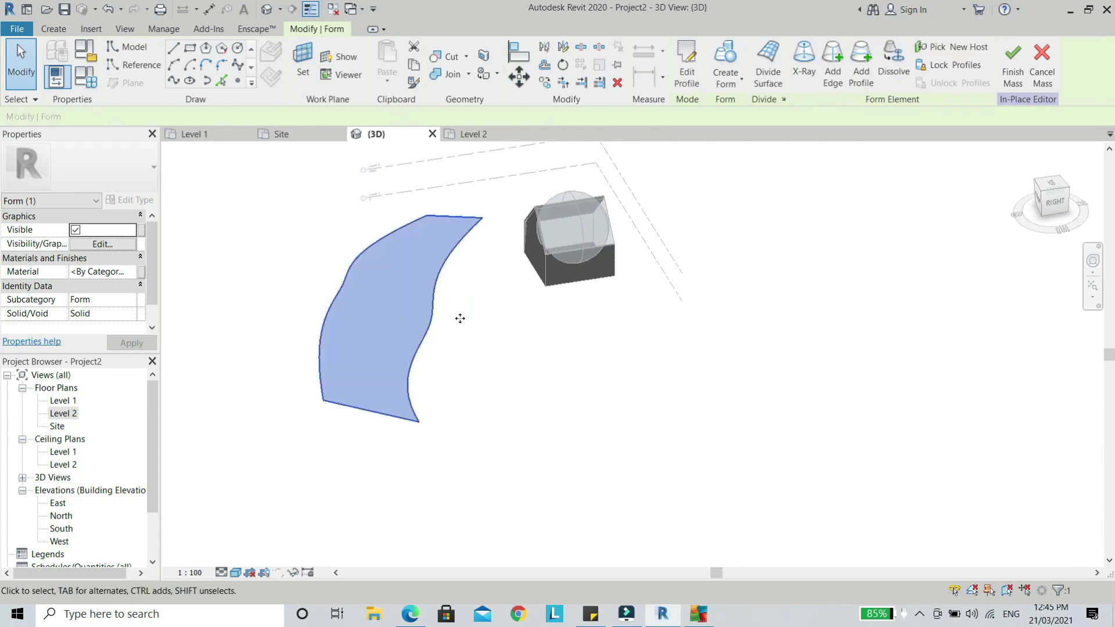
{"action": "left_click", "coordinate": [430, 308]}
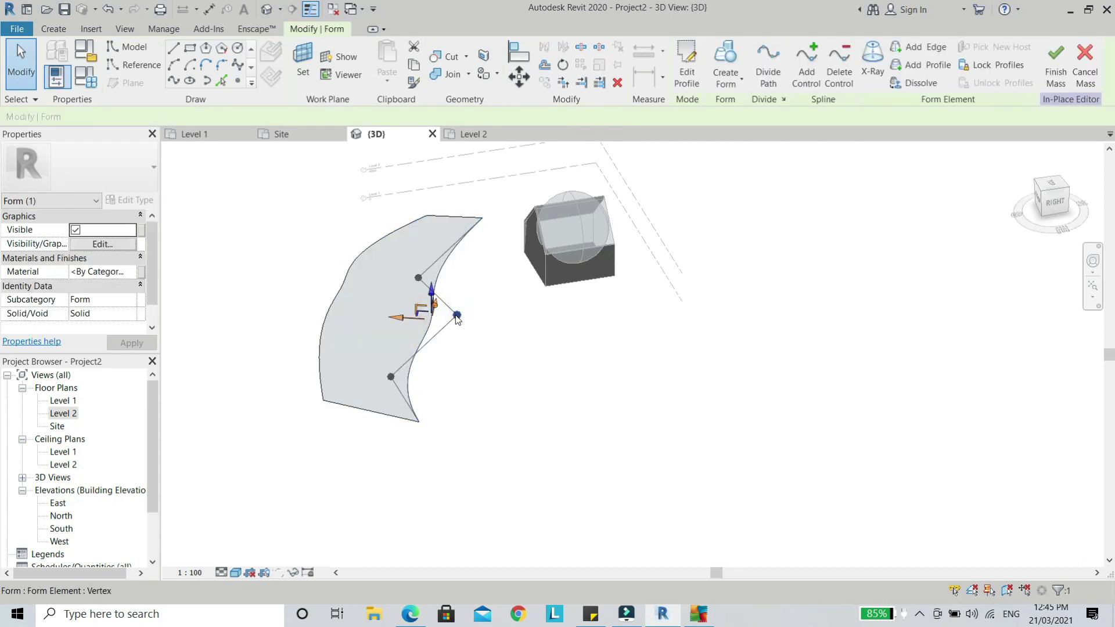
{"action": "left_click", "coordinate": [457, 315]}
{"action": "left_click", "coordinate": [445, 314]}
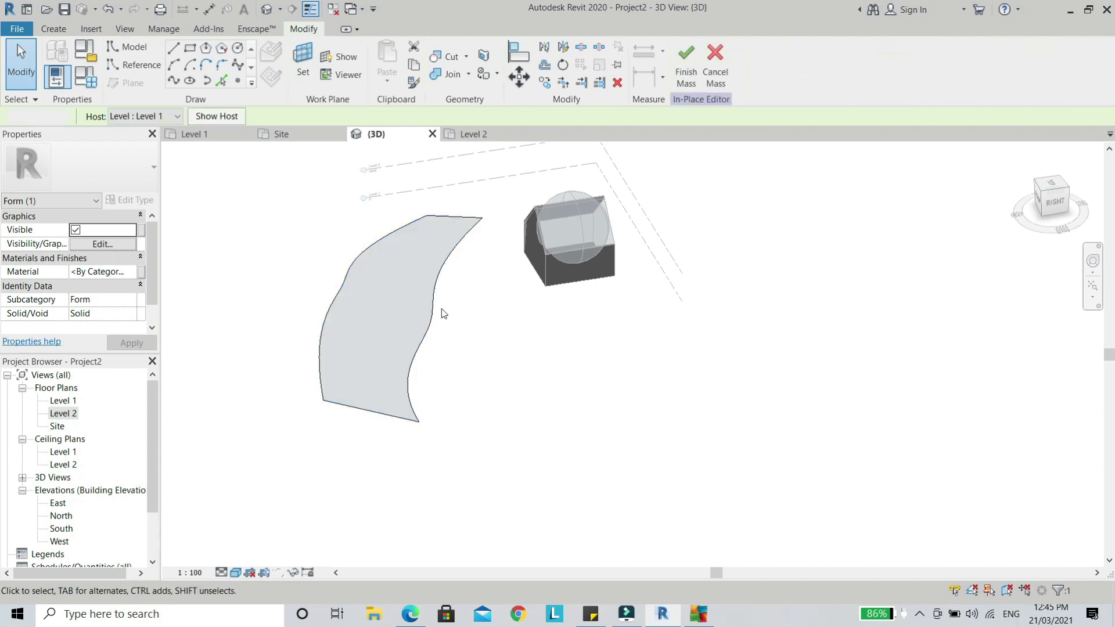
Check the sloping surface in 3D and in the South elevation, and finish the in-place mass.
{"action": "scroll", "coordinate": [443, 311], "scroll_direction": "down", "scroll_amount": 2}
{"action": "middle_click_drag", "start_coordinate": [441, 328], "coordinate": [507, 323], "text": "shift"}
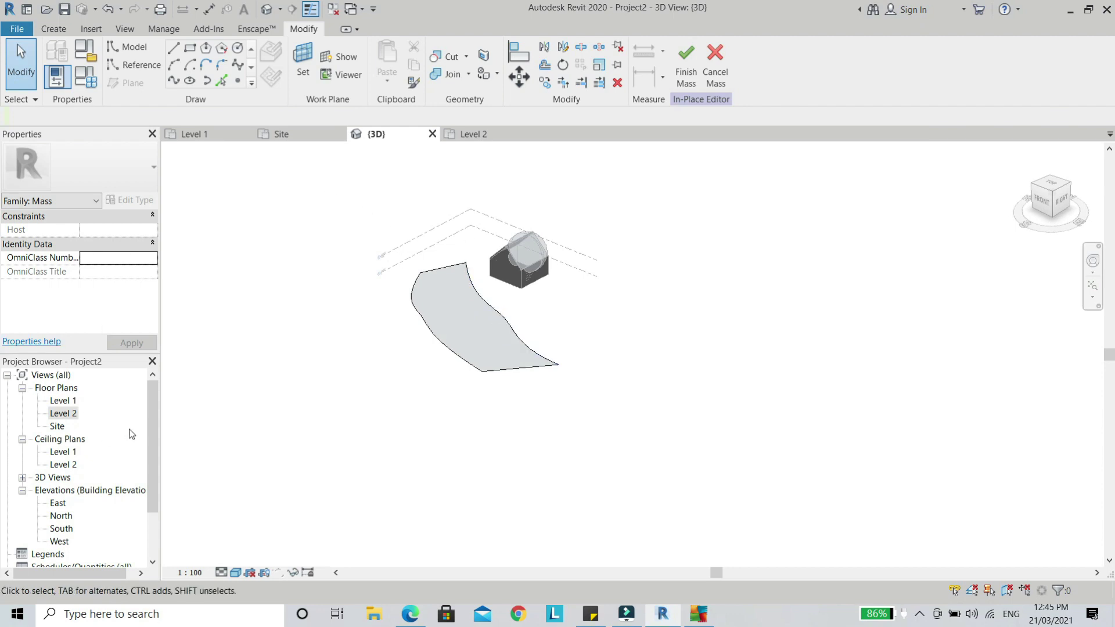
{"action": "double_click", "coordinate": [62, 528]}
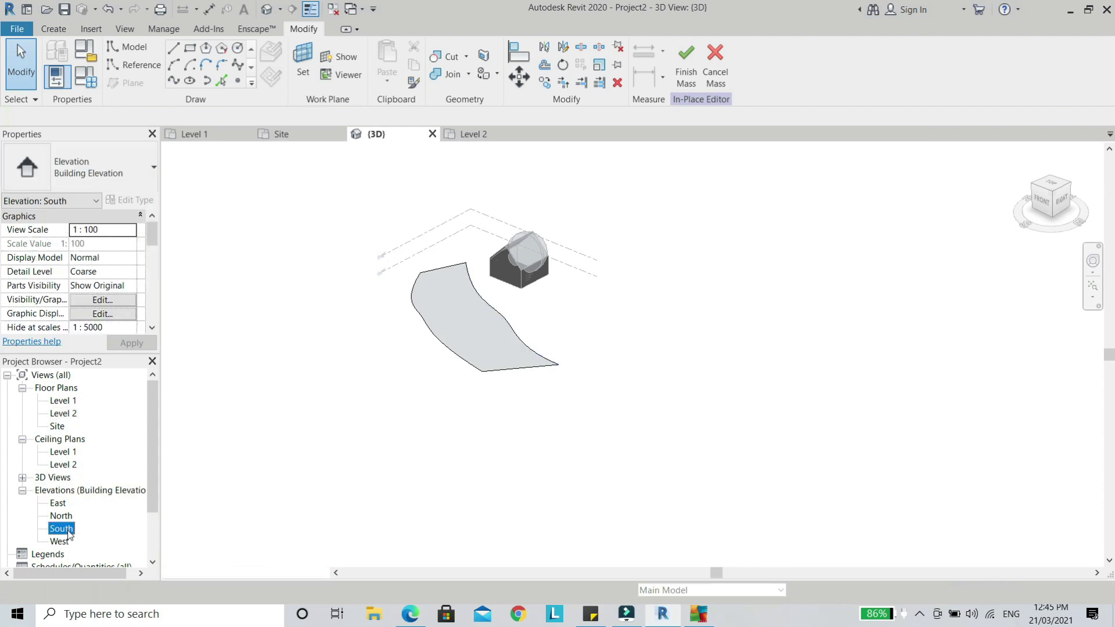
{"action": "scroll", "coordinate": [585, 417], "scroll_direction": "down", "scroll_amount": 2}
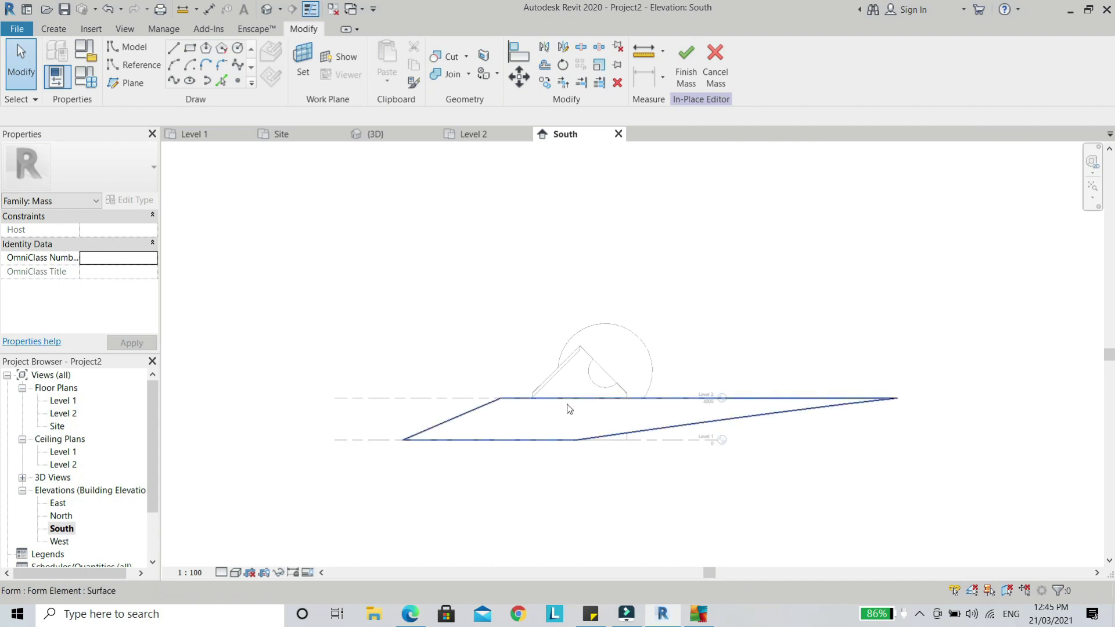
{"action": "scroll", "coordinate": [511, 382], "scroll_direction": "up", "scroll_amount": 1}
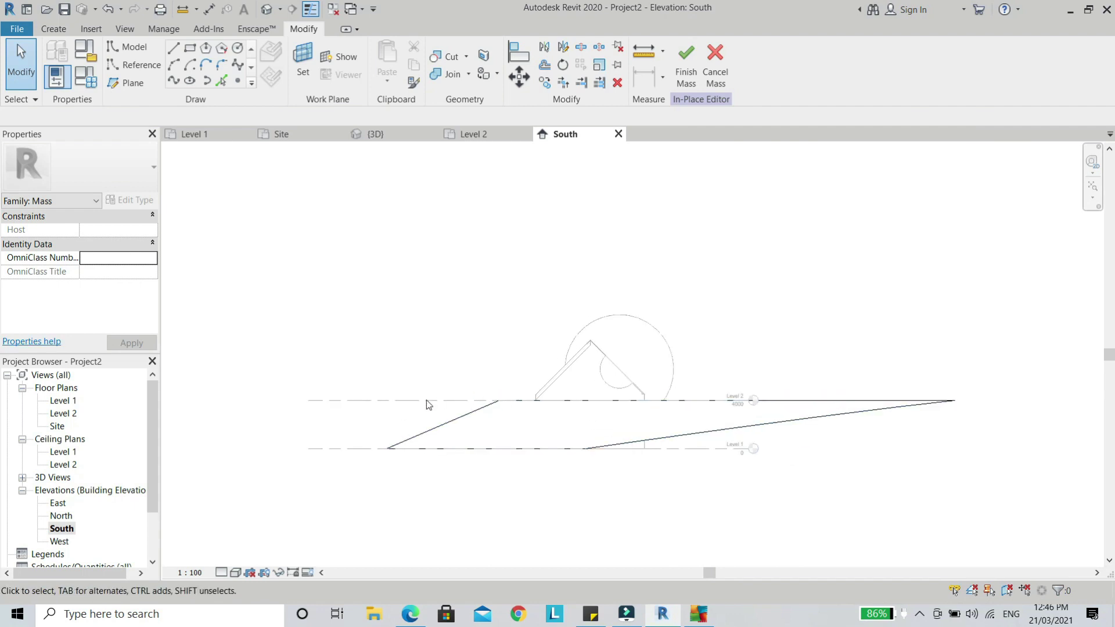
{"action": "left_click", "coordinate": [685, 64]}
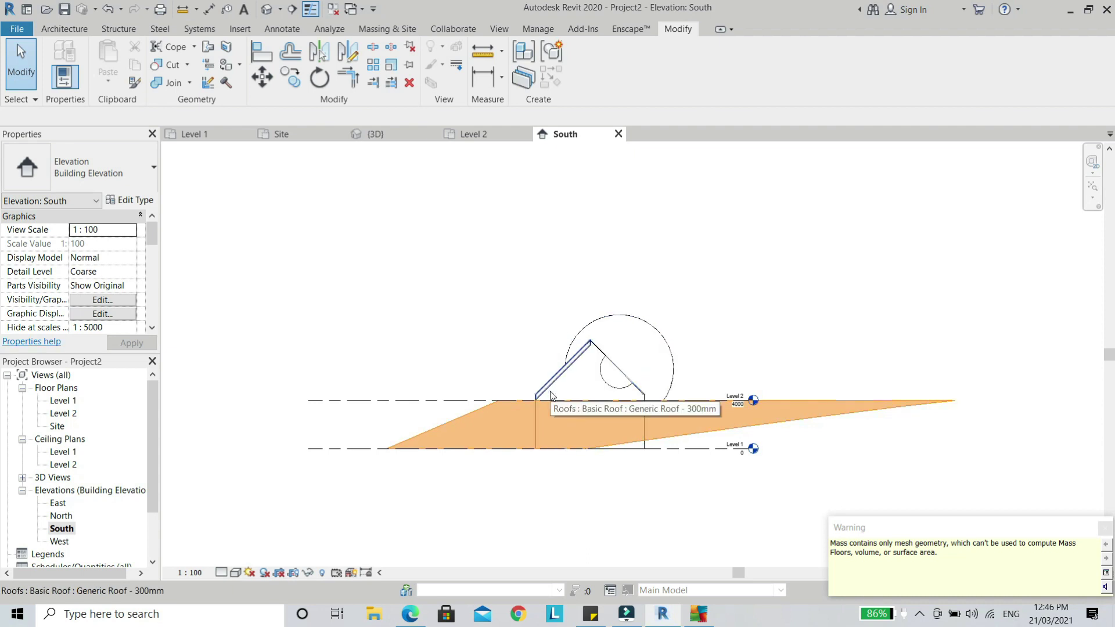
{"action": "left_click", "coordinate": [570, 234]}
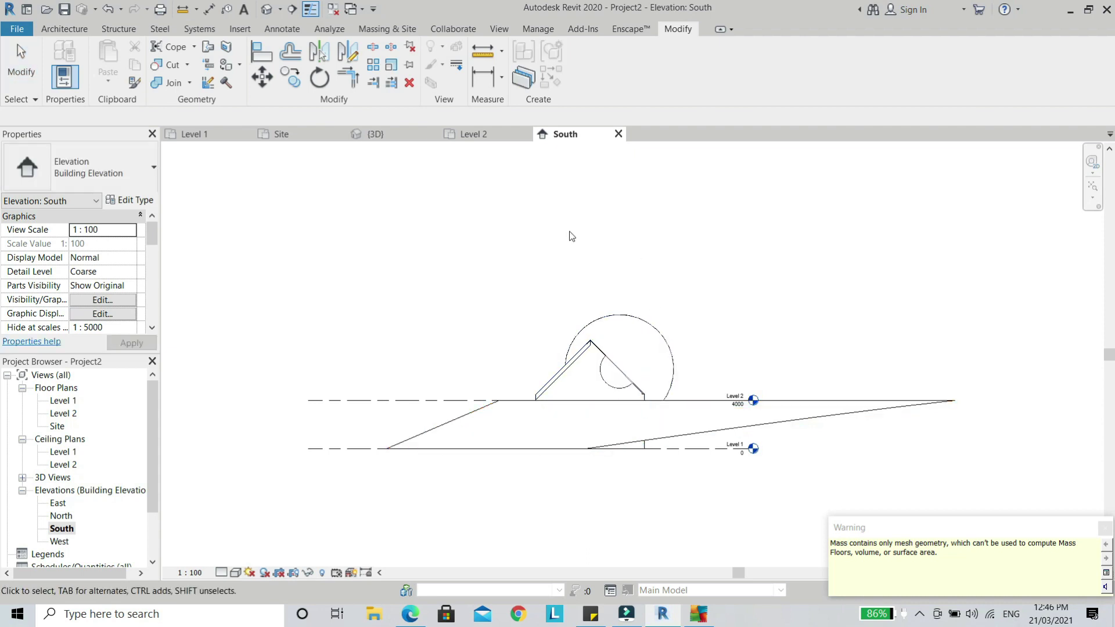
Copy the Level 2 line upward three times, placing new levels at 12000 and 20000 and a third 10000 mm above those.
{"action": "left_click", "coordinate": [413, 399]}
{"action": "key", "text": "c"}
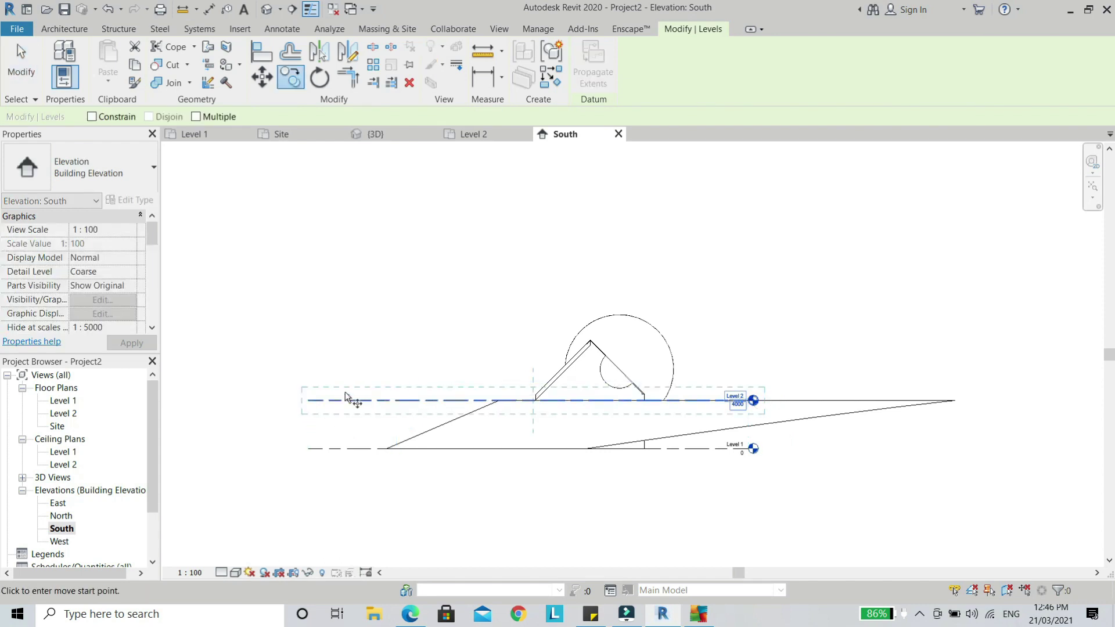
{"action": "left_click", "coordinate": [197, 117]}
{"action": "left_click", "coordinate": [364, 400]}
{"action": "left_click", "coordinate": [366, 301]}
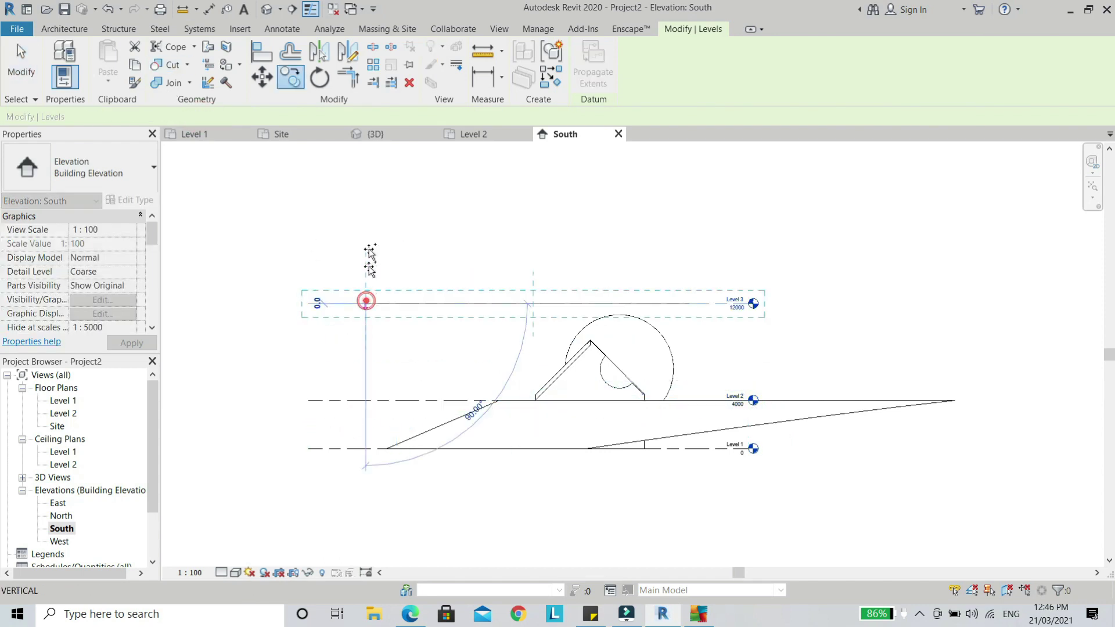
{"action": "left_click", "coordinate": [366, 203]}
{"action": "scroll", "coordinate": [364, 201], "scroll_direction": "up", "scroll_amount": 3, "text": "ctrl"}
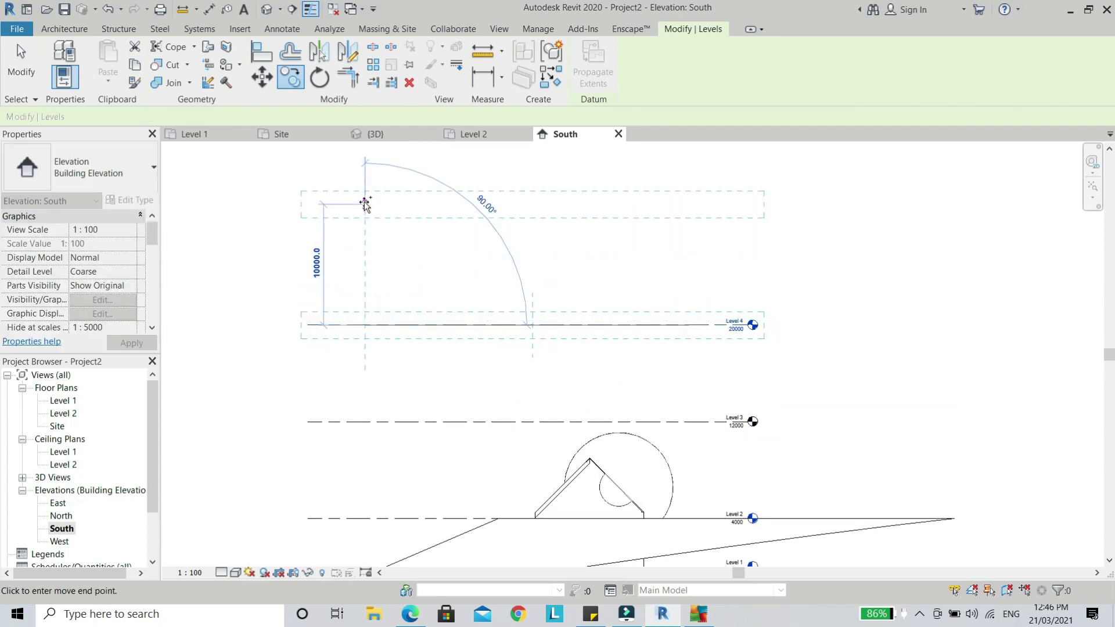
{"action": "left_click", "coordinate": [365, 203]}
{"action": "scroll", "coordinate": [366, 203], "scroll_direction": "down", "scroll_amount": 2}
{"action": "key", "text": "Escape"}
{"action": "key", "text": "Escape"}
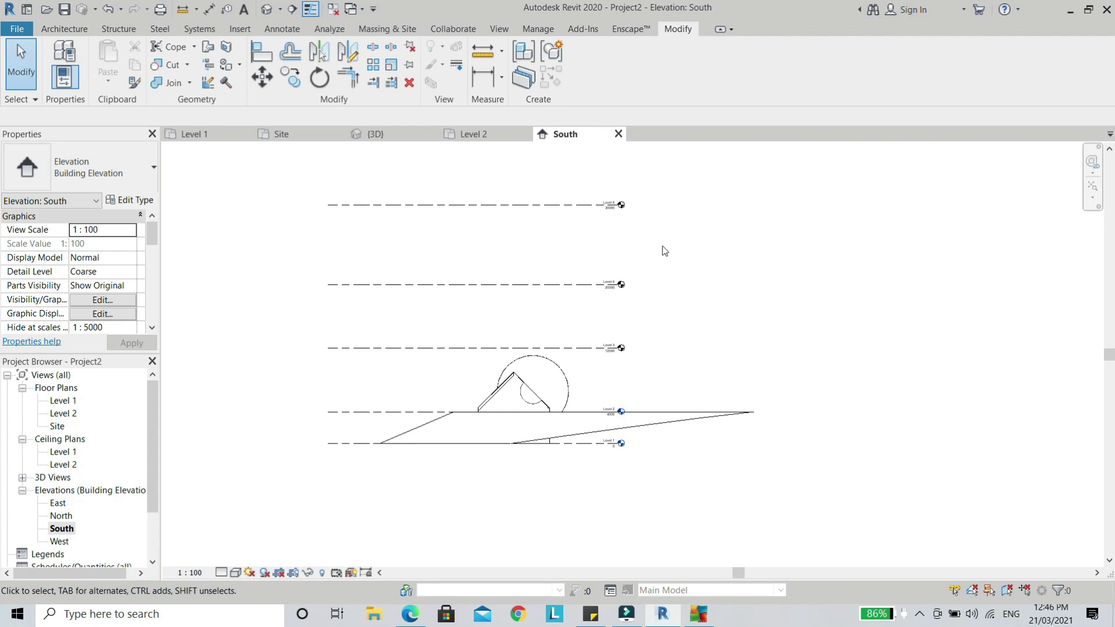
Create floor plan views for Level 3, Level 4 and Level 5.
{"action": "left_click_drag", "start_coordinate": [642, 190], "coordinate": [617, 335]}
{"action": "left_click", "coordinate": [685, 222]}
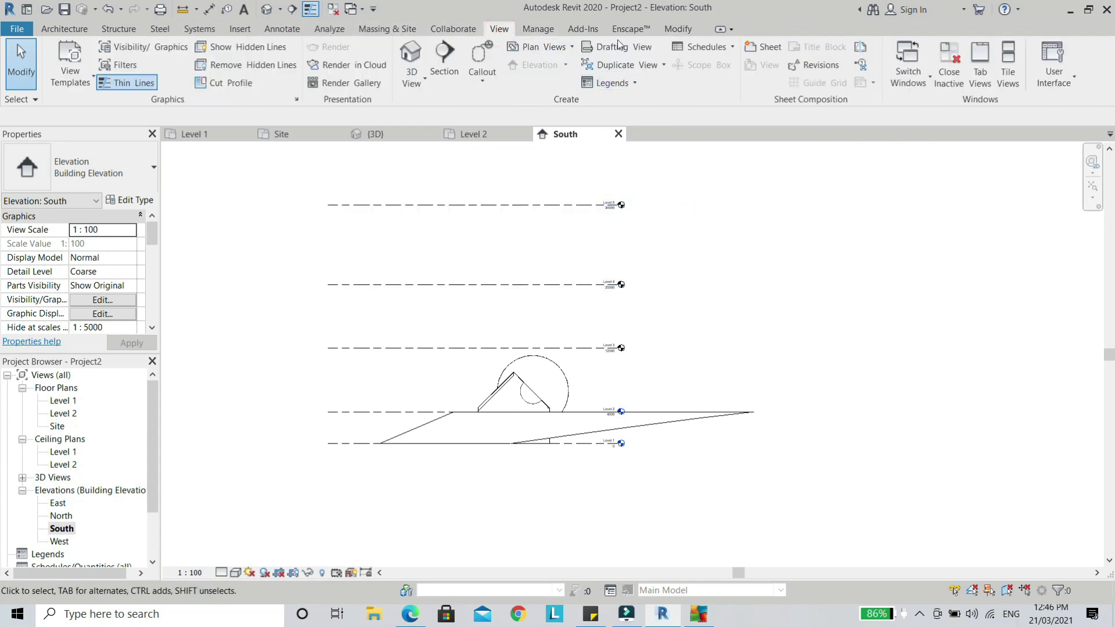
{"action": "left_click", "coordinate": [539, 46]}
{"action": "left_click", "coordinate": [545, 67]}
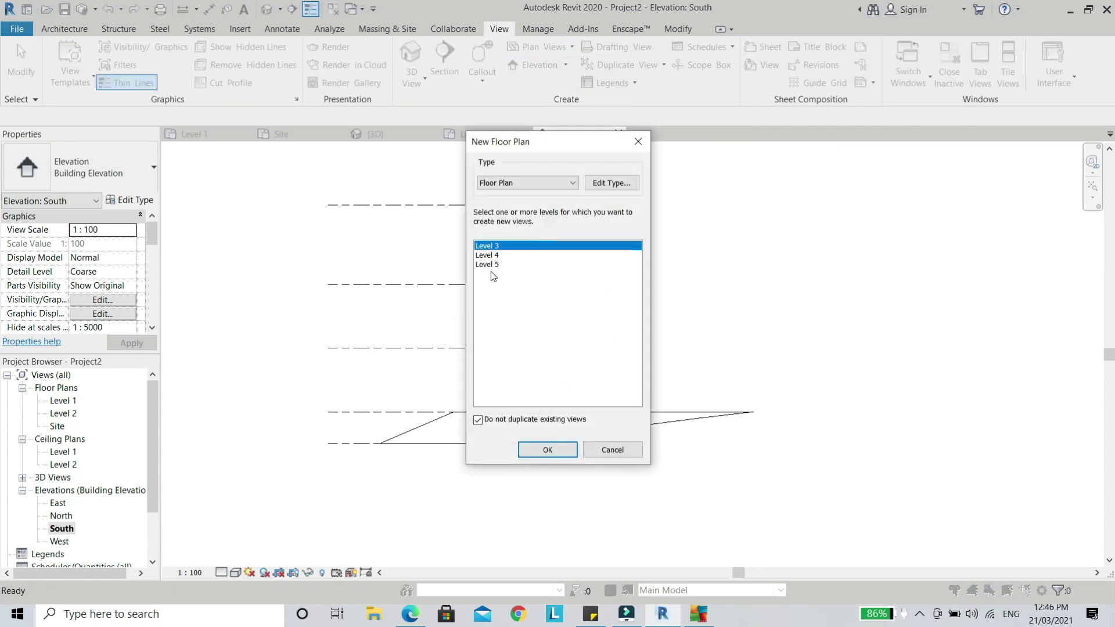
{"action": "left_click", "coordinate": [490, 265], "text": "shift"}
{"action": "left_click", "coordinate": [529, 448]}
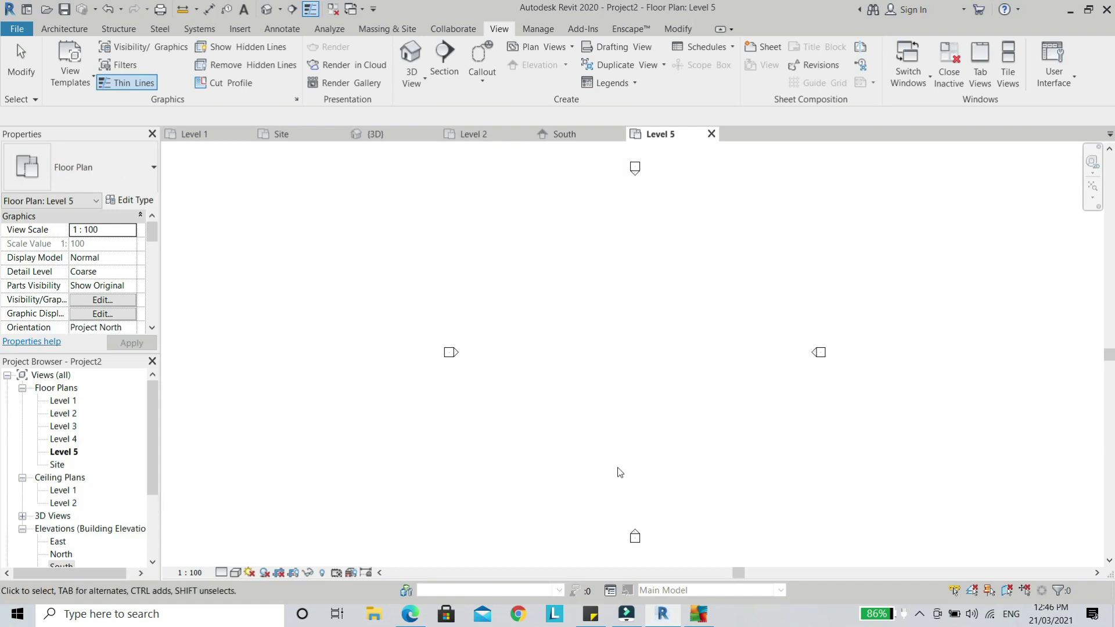
Delete the curved spline mass below the building in the Level 1 floor plan.
{"action": "double_click", "coordinate": [63, 400]}
{"action": "left_click", "coordinate": [642, 443]}
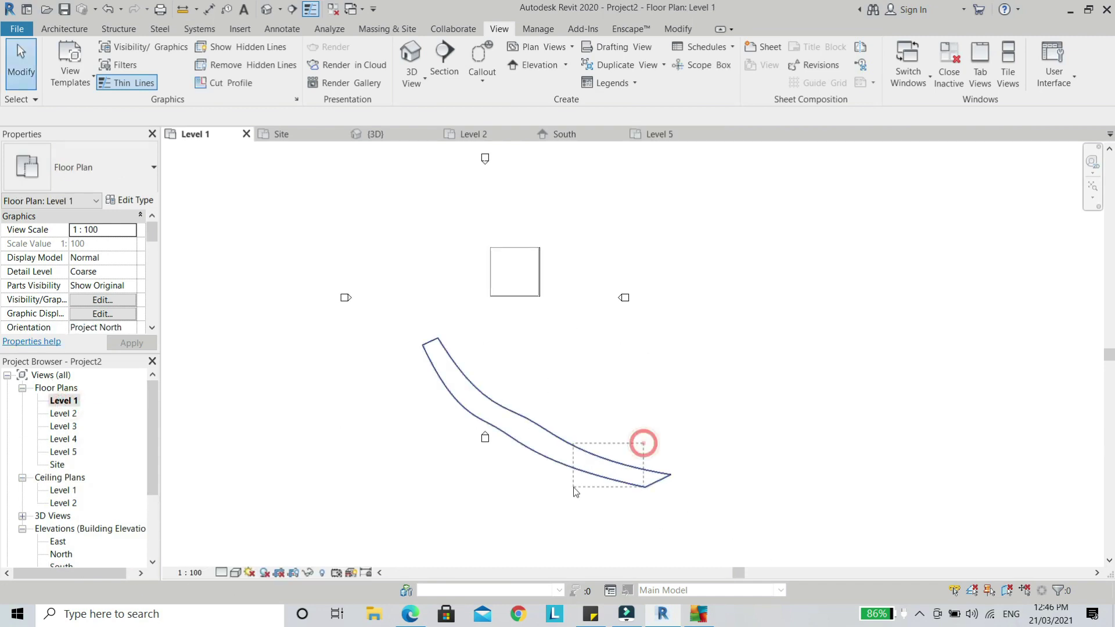
{"action": "left_click", "coordinate": [574, 492]}
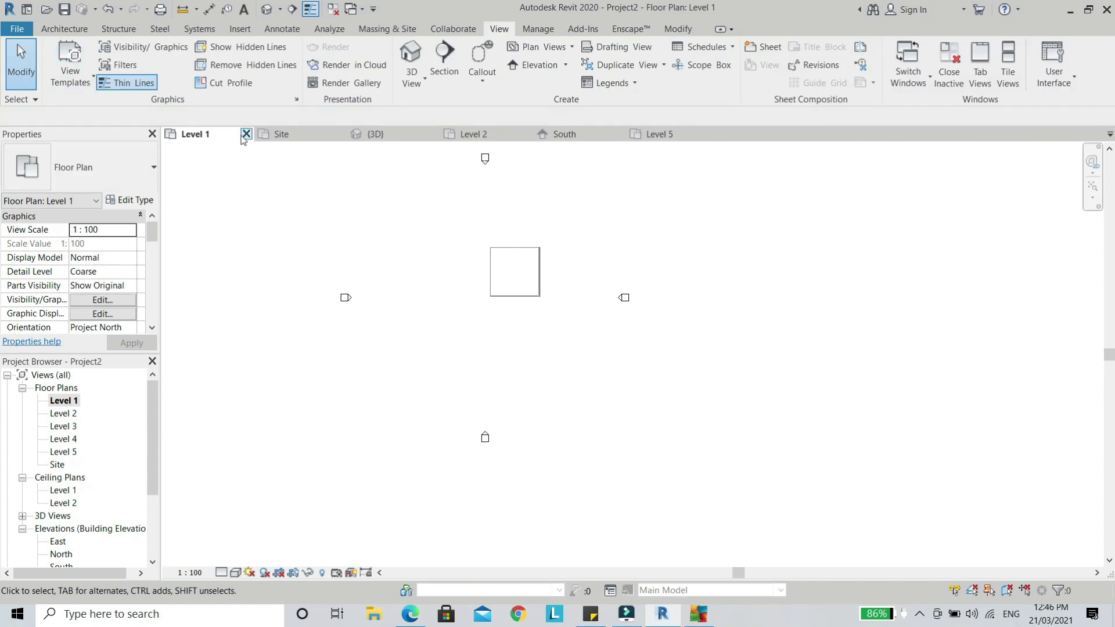
Start a new in-place mass and draw a six-sided polygon on Level 1 beside the building, with sides about 5000 mm long.
{"action": "left_click", "coordinate": [372, 29]}
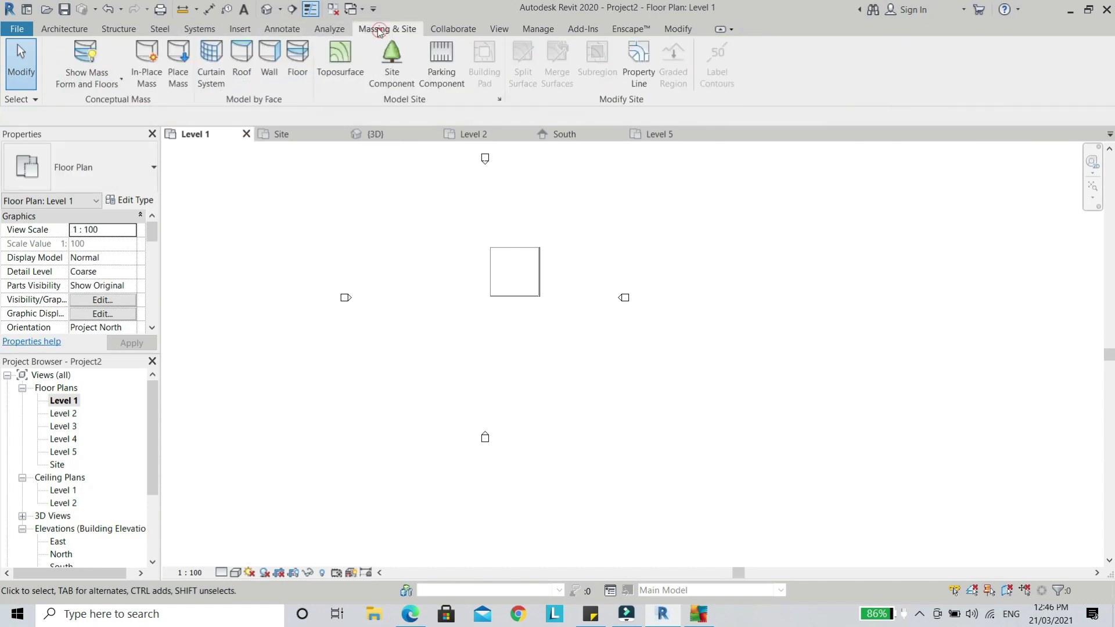
{"action": "left_click", "coordinate": [149, 60]}
{"action": "left_click", "coordinate": [558, 332]}
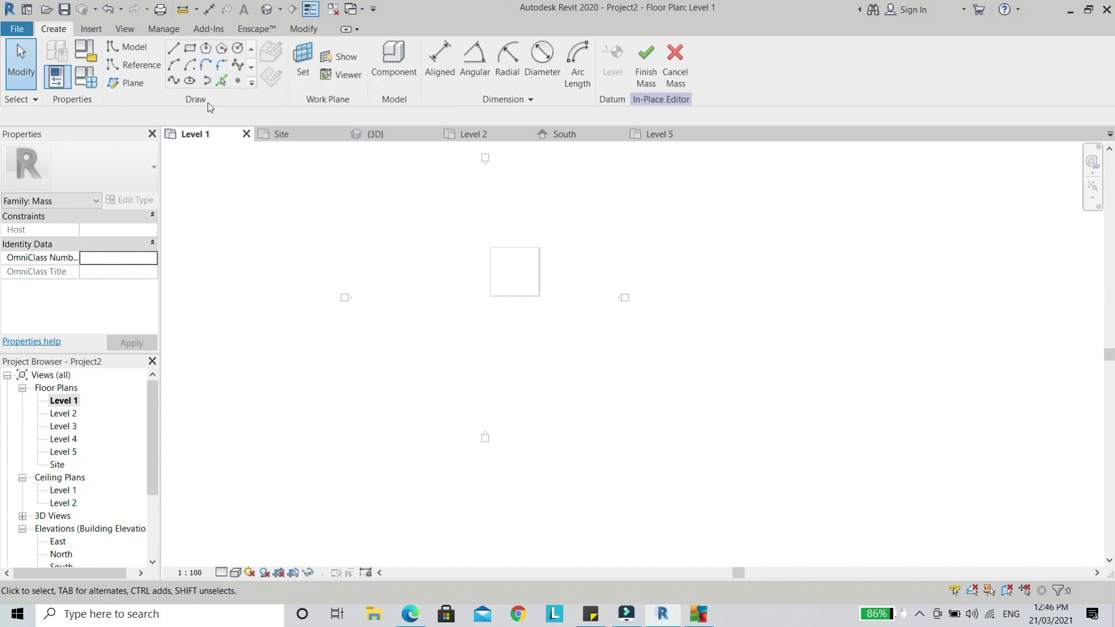
{"action": "left_click", "coordinate": [210, 53]}
{"action": "scroll", "coordinate": [443, 339], "scroll_direction": "up", "scroll_amount": 2}
{"action": "left_click", "coordinate": [422, 328]}
{"action": "left_click", "coordinate": [456, 294]}
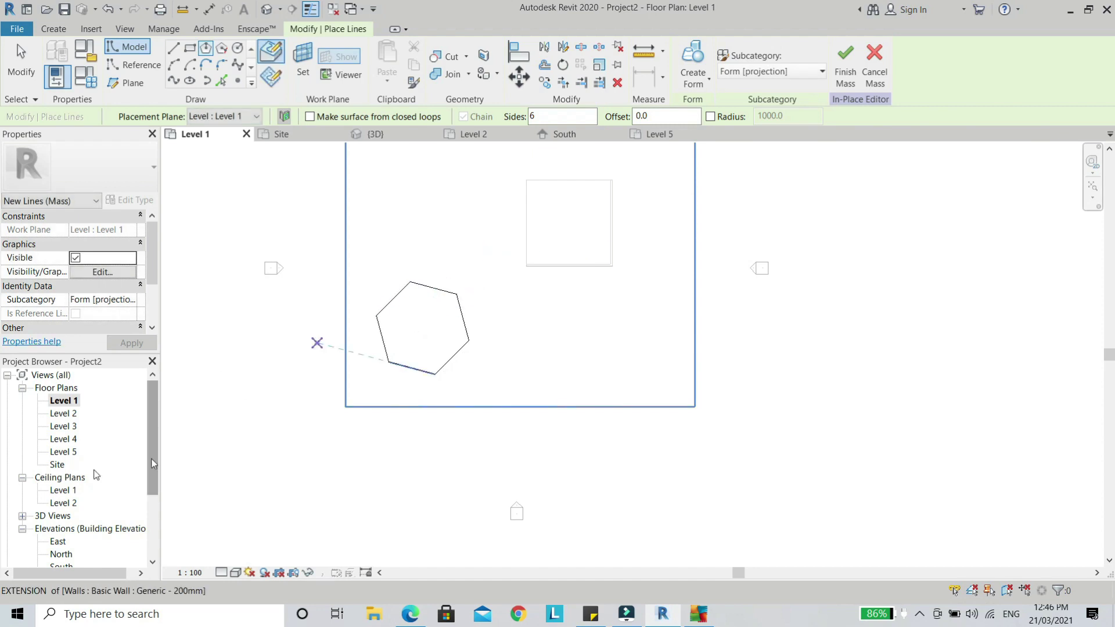
Copy the hexagon from Level 1 and paste it aligned to Level 5, with the Level 5 floor plan open.
{"action": "double_click", "coordinate": [63, 453]}
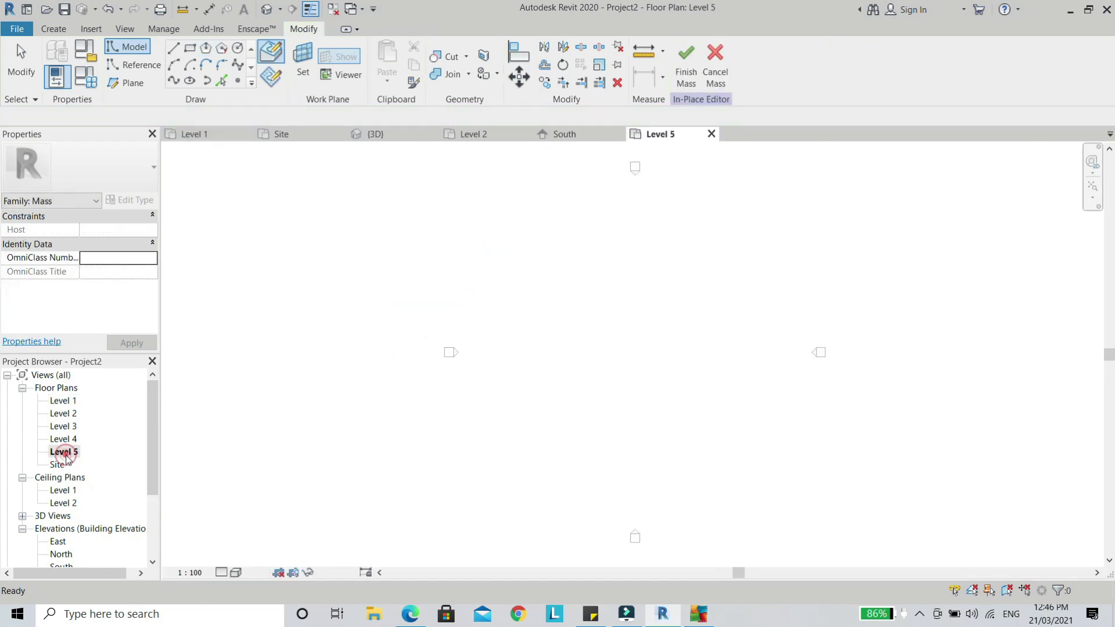
{"action": "double_click", "coordinate": [67, 402]}
{"action": "left_click_drag", "start_coordinate": [344, 248], "coordinate": [524, 407]}
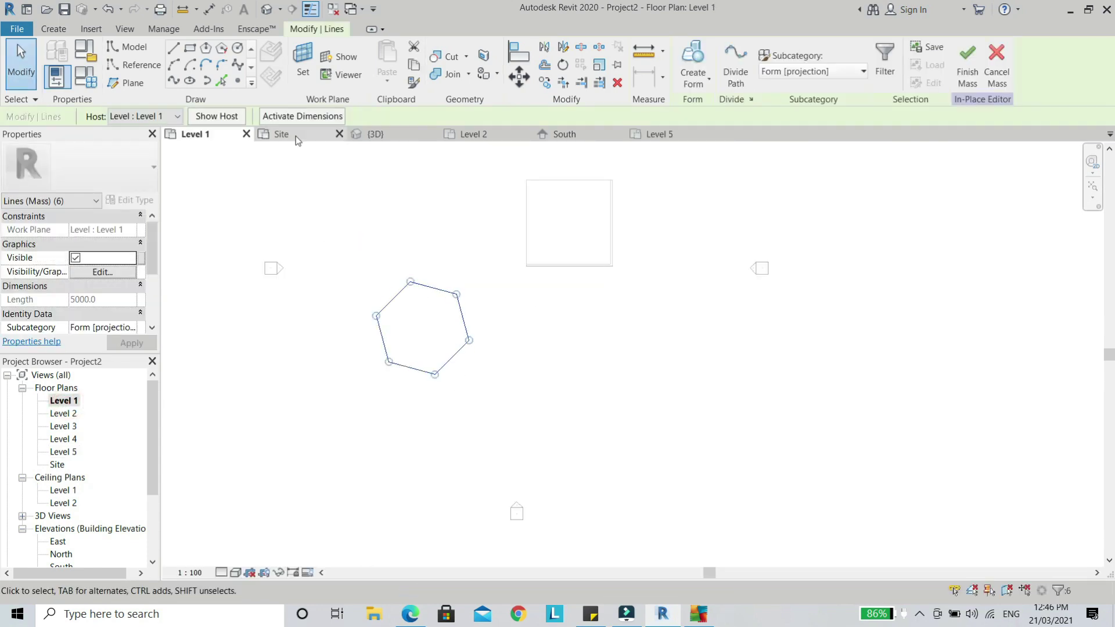
{"action": "double_click", "coordinate": [64, 452]}
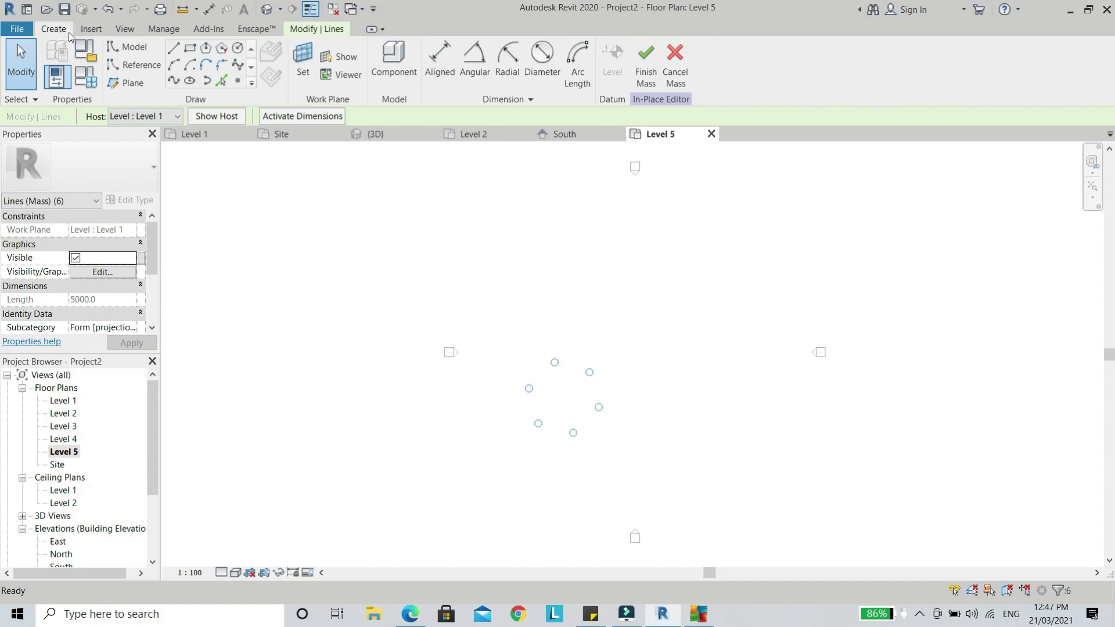
{"action": "left_click", "coordinate": [90, 29]}
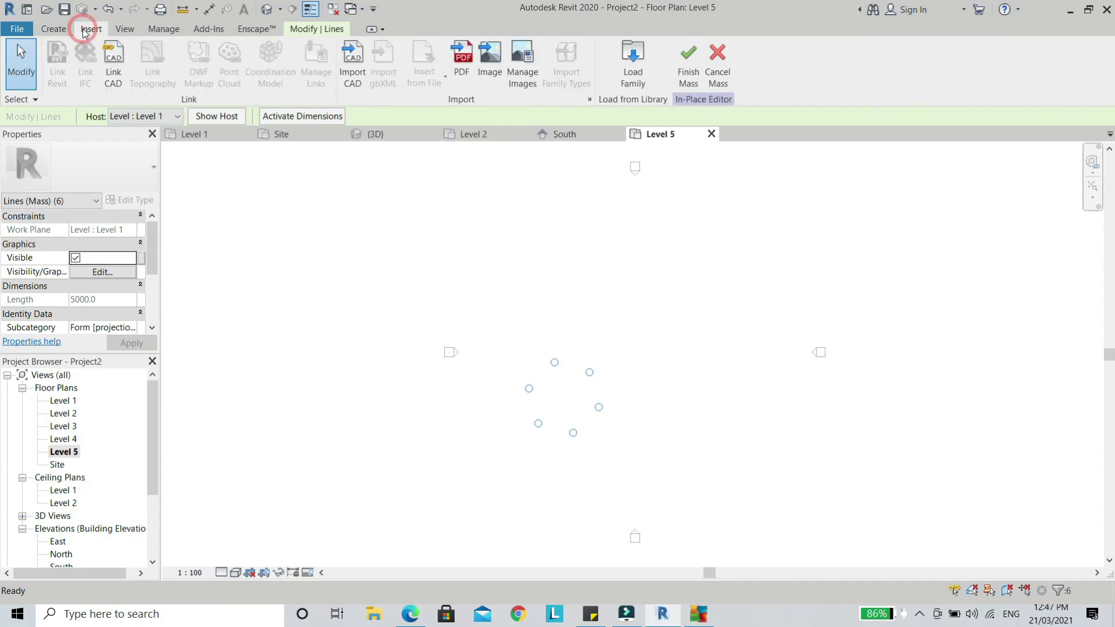
{"action": "left_click", "coordinate": [302, 31]}
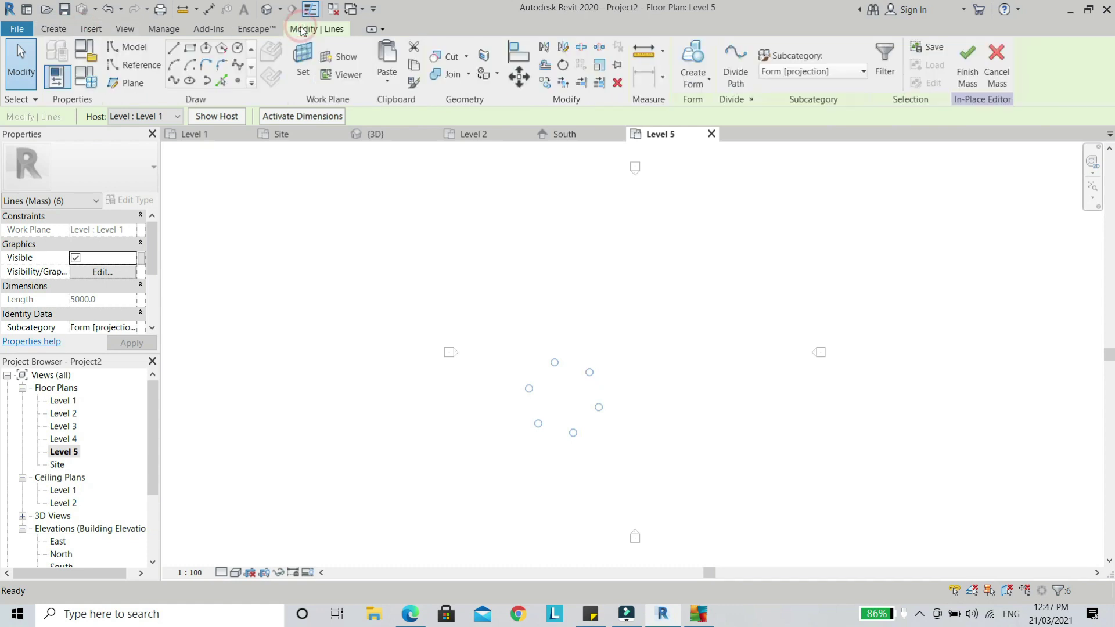
{"action": "left_click", "coordinate": [389, 86]}
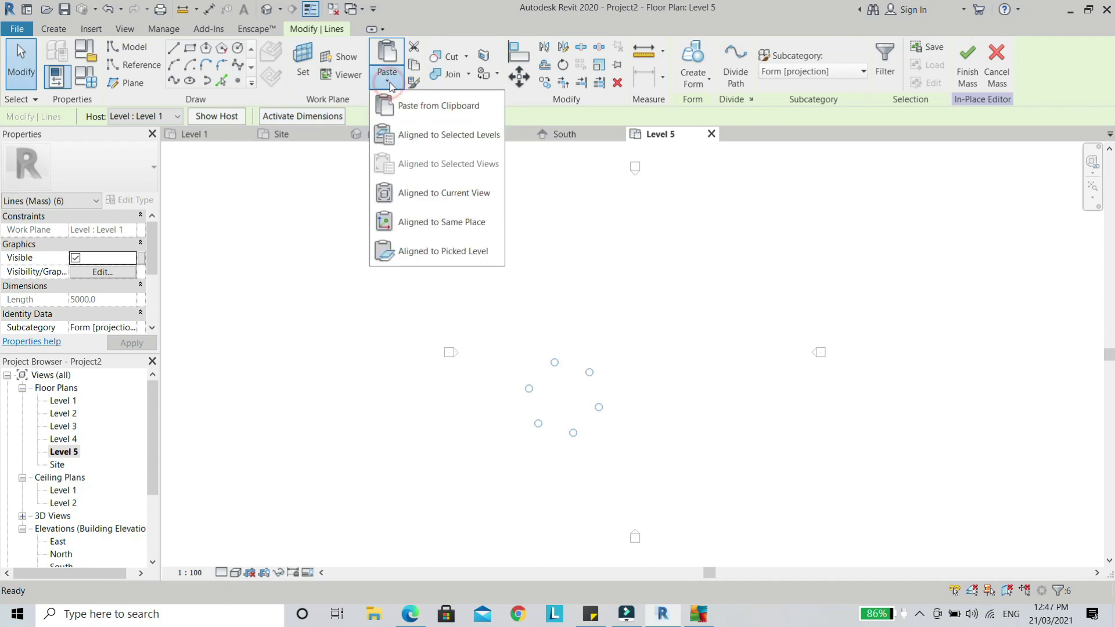
{"action": "left_click", "coordinate": [446, 137]}
{"action": "left_click", "coordinate": [497, 248]}
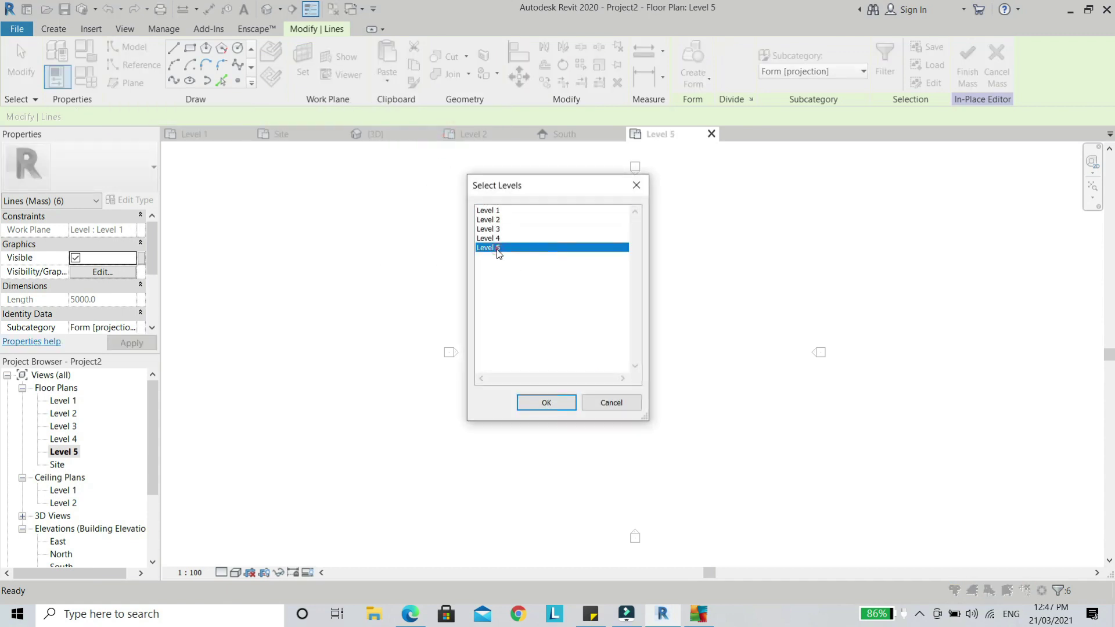
{"action": "left_click", "coordinate": [547, 401]}
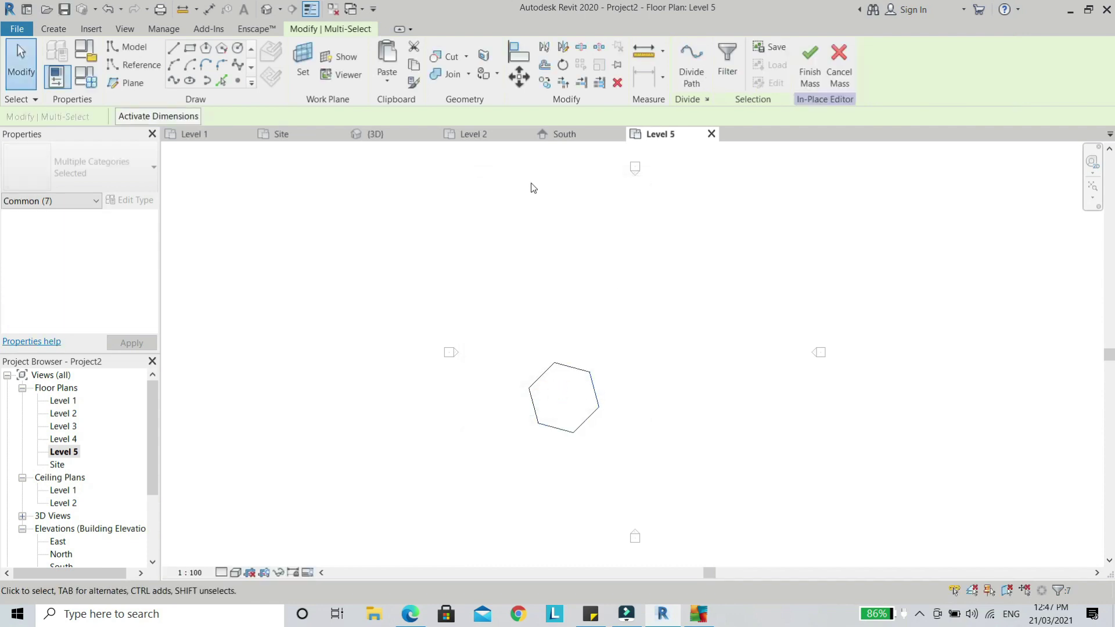
Draw a circle with a radius of about 3000 mm centred inside the pasted hexagon on Level 5.
{"action": "left_click", "coordinate": [238, 49]}
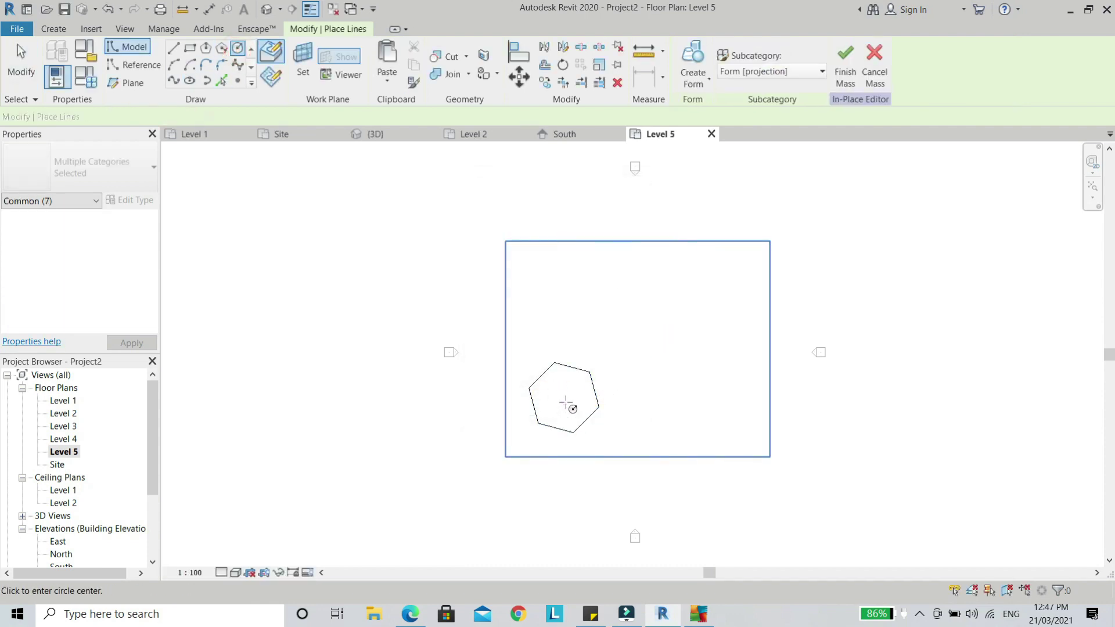
{"action": "scroll", "coordinate": [562, 395], "scroll_direction": "up", "scroll_amount": 2}
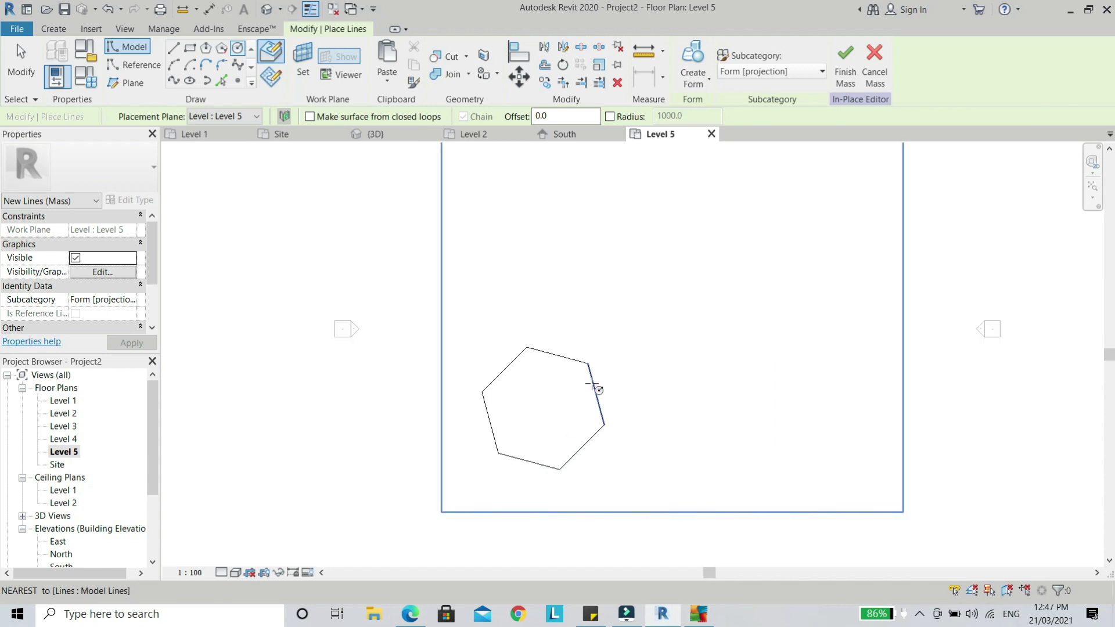
{"action": "left_click", "coordinate": [548, 401]}
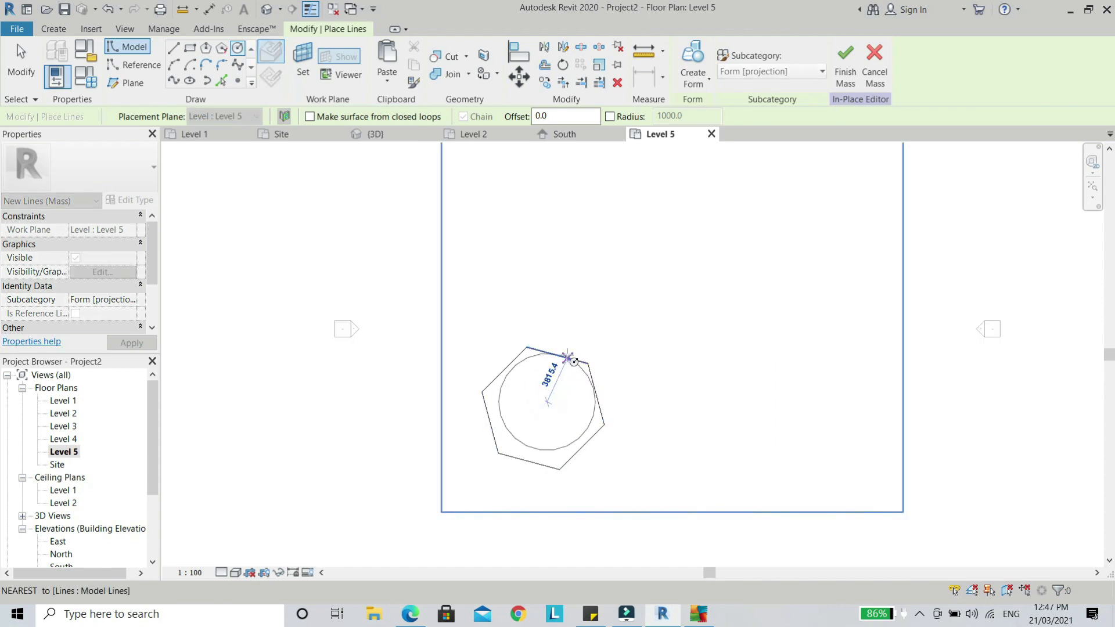
{"action": "left_click", "coordinate": [548, 364]}
{"action": "key", "text": "Escape"}
{"action": "key", "text": "Escape"}
Delete the hexagon around the circle on Level 5, and finish the in-place mass to view it in 3D.
{"action": "left_click", "coordinate": [563, 357]}
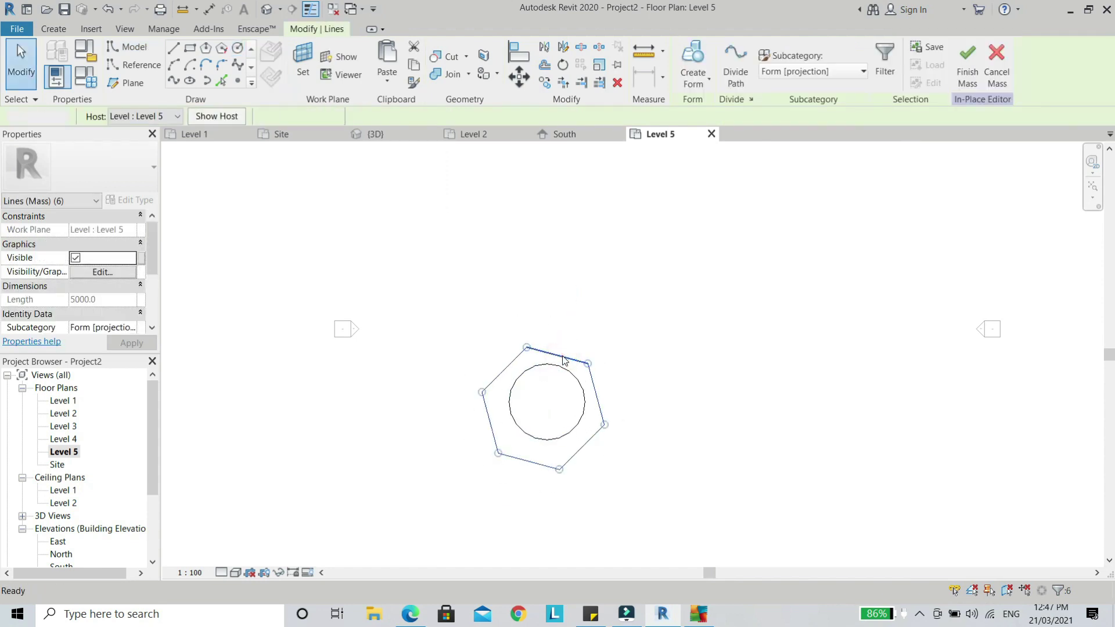
{"action": "key", "text": "Delete"}
{"action": "left_click", "coordinate": [686, 64]}
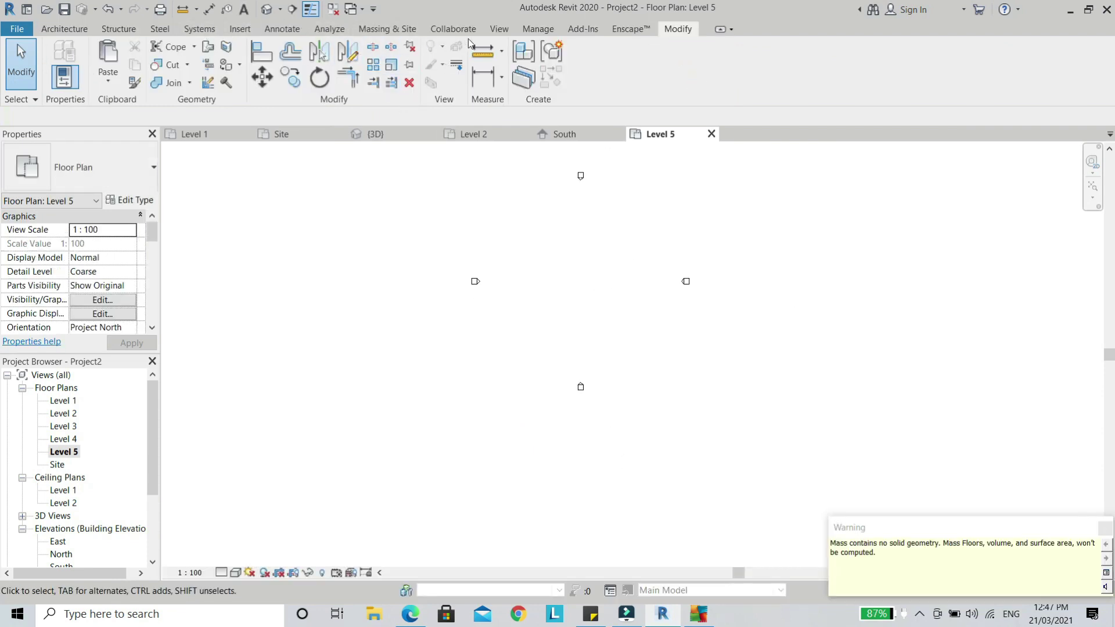
{"action": "left_click", "coordinate": [375, 135]}
{"action": "scroll", "coordinate": [446, 283], "scroll_direction": "up", "scroll_amount": 5}
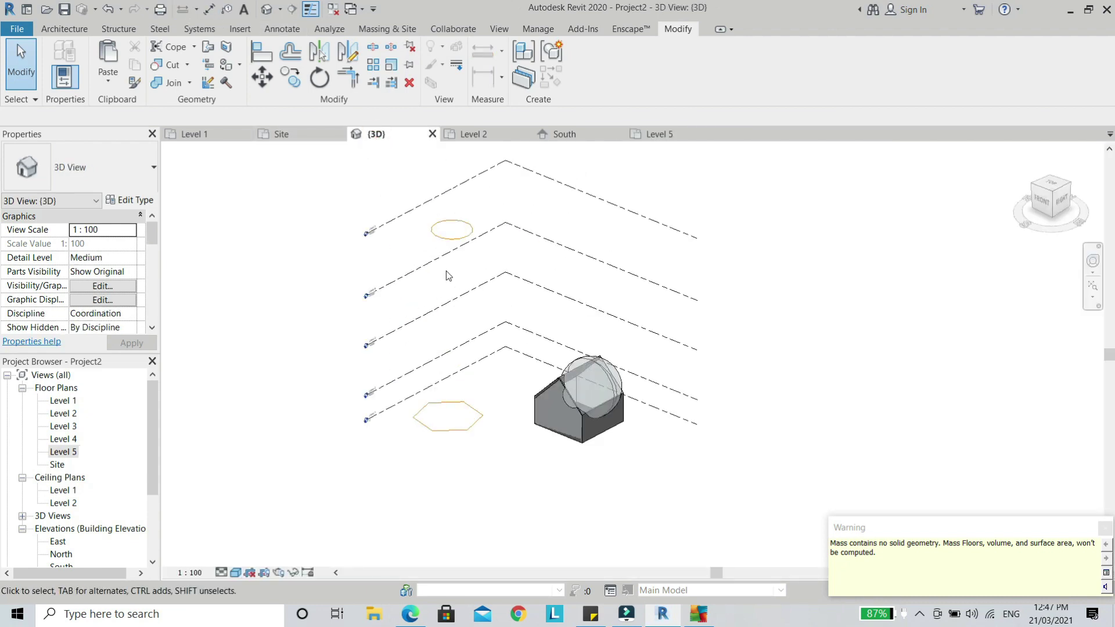
Reopen the in-place mass, create a solid form from the circle and the hexagon, and finish the mass.
{"action": "double_click", "coordinate": [446, 244]}
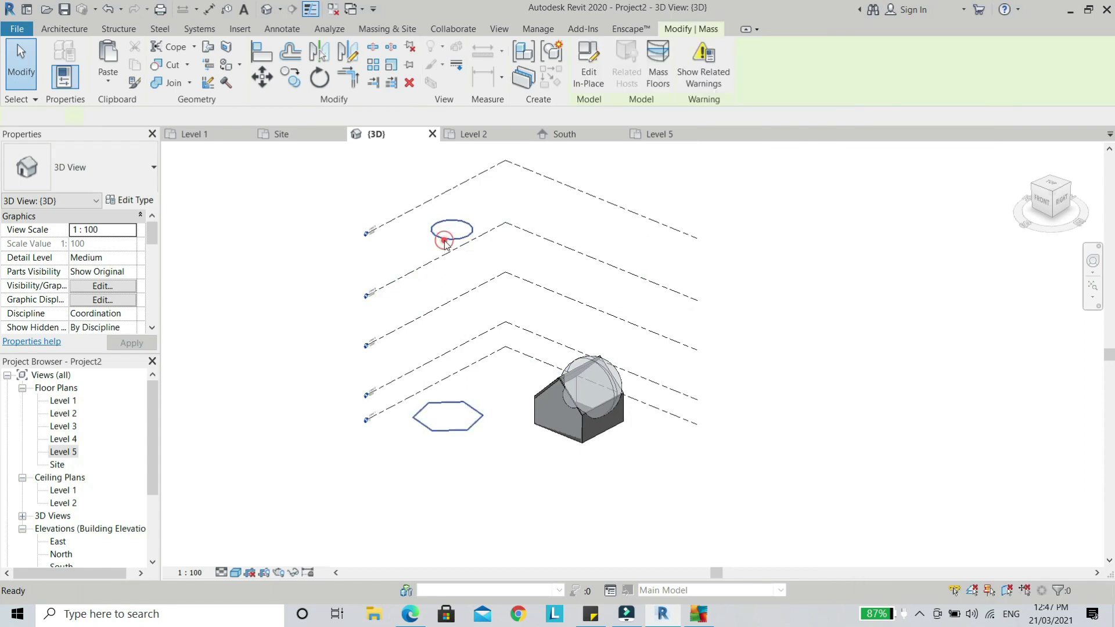
{"action": "left_click", "coordinate": [448, 241]}
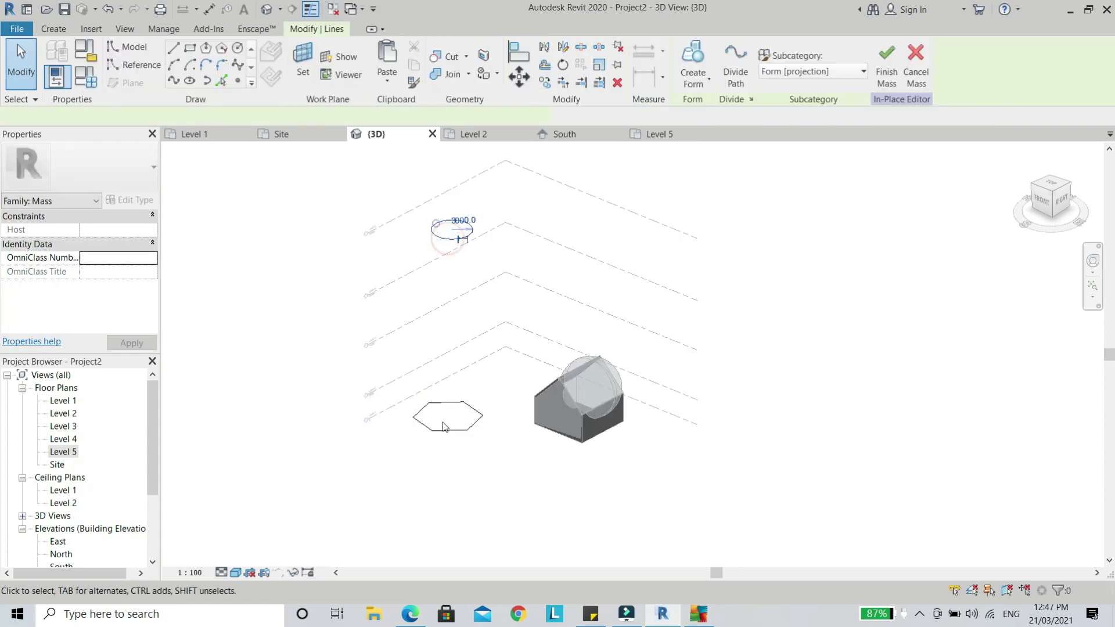
{"action": "key", "text": "Tab"}
{"action": "left_click", "coordinate": [448, 429], "text": "ctrl"}
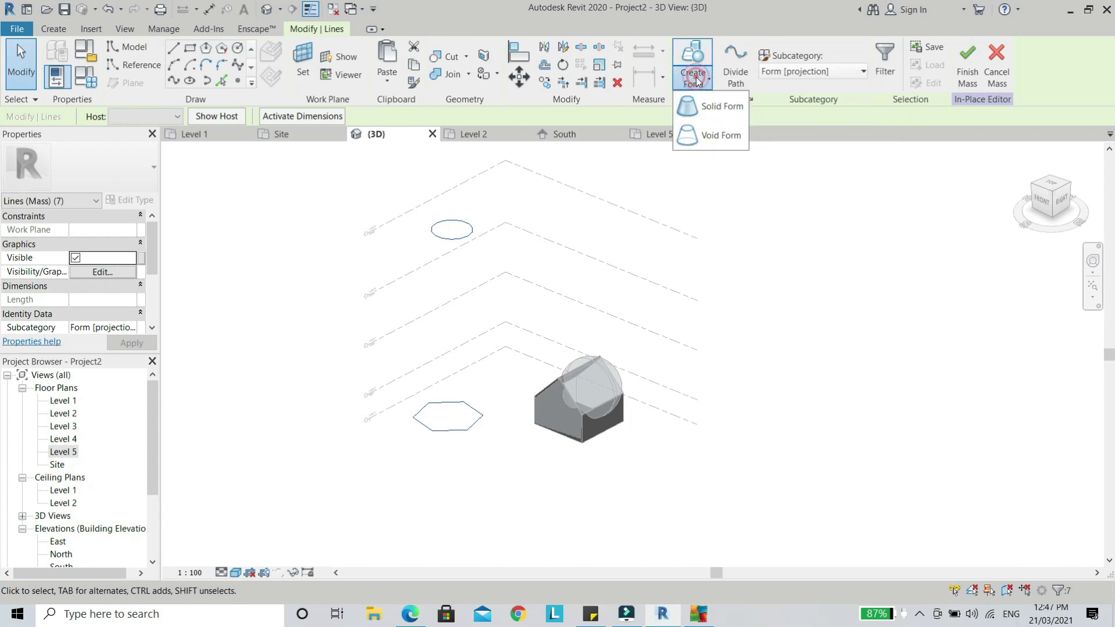
{"action": "left_click", "coordinate": [711, 106]}
{"action": "left_click", "coordinate": [687, 65]}
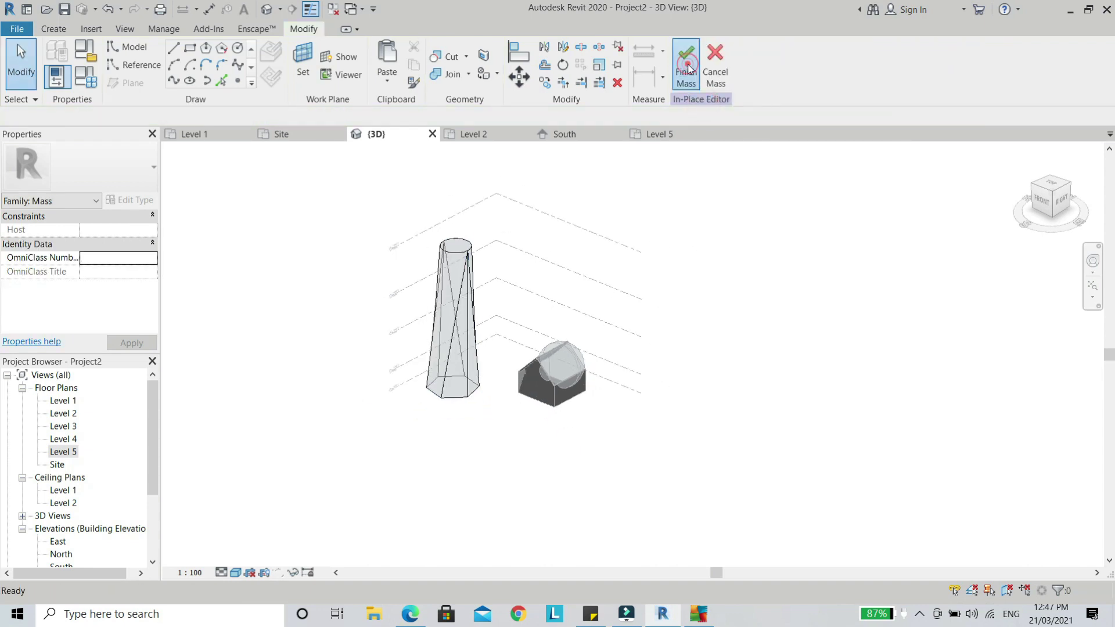
Try to place Generic Floor - 400mm floors by face on the tapered tower mass.
{"action": "scroll", "coordinate": [481, 342], "scroll_direction": "down", "scroll_amount": 1}
{"action": "middle_click_drag", "start_coordinate": [528, 392], "coordinate": [614, 390], "text": "shift"}
{"action": "scroll", "coordinate": [515, 316], "scroll_direction": "up", "scroll_amount": 4}
{"action": "scroll", "coordinate": [447, 302], "scroll_direction": "down", "scroll_amount": 2}
{"action": "middle_click_drag", "start_coordinate": [564, 483], "coordinate": [353, 468], "text": "shift"}
{"action": "scroll", "coordinate": [419, 378], "scroll_direction": "up", "scroll_amount": 3}
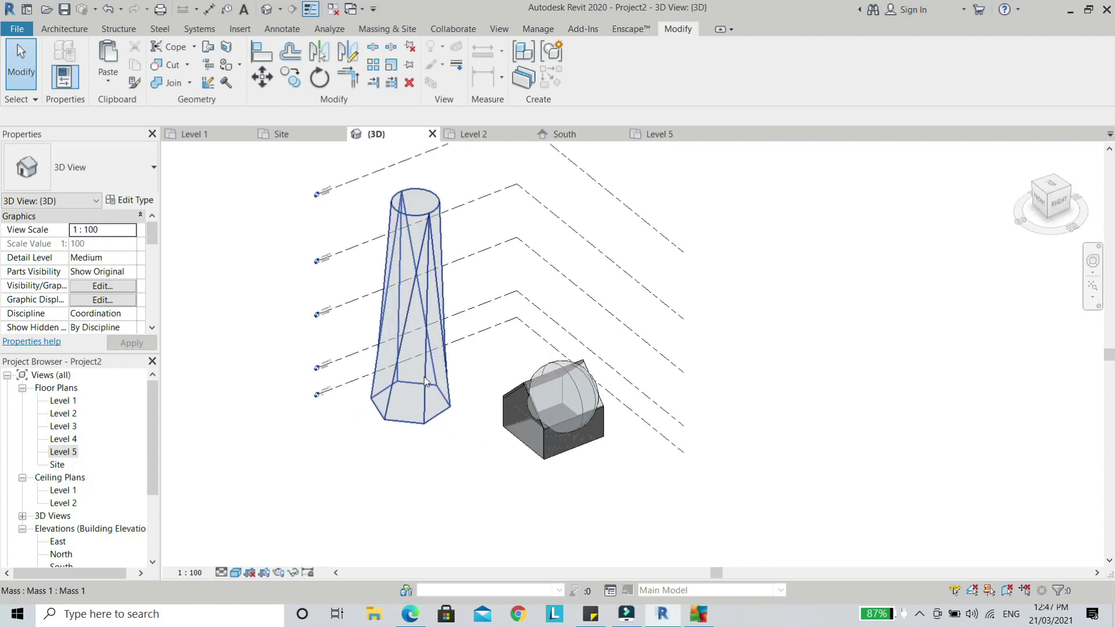
{"action": "left_click", "coordinate": [388, 29]}
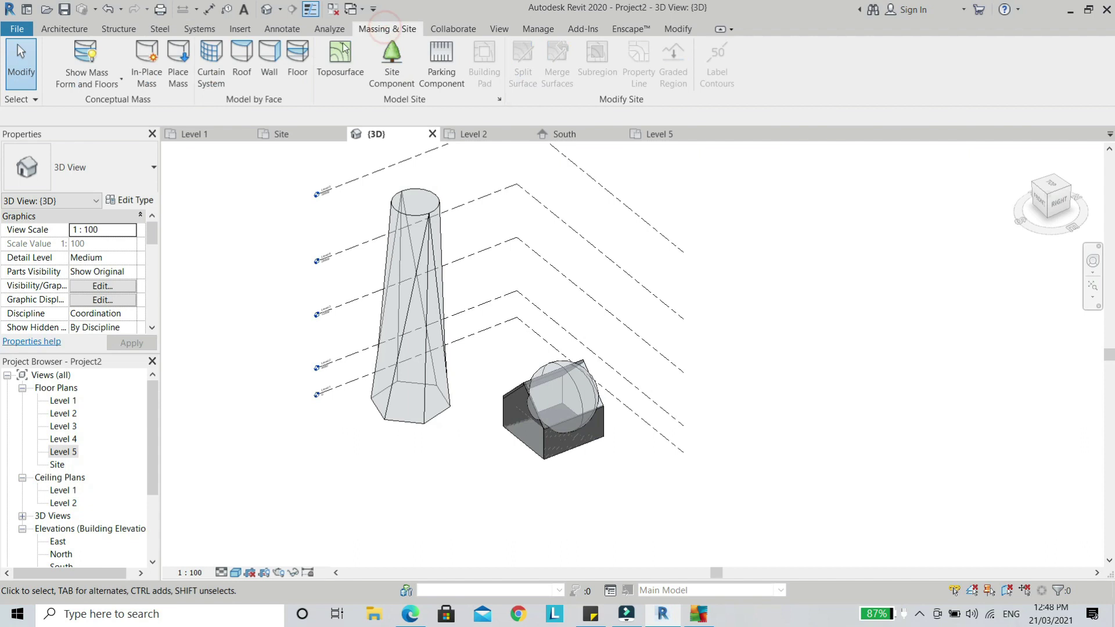
{"action": "left_click", "coordinate": [297, 61]}
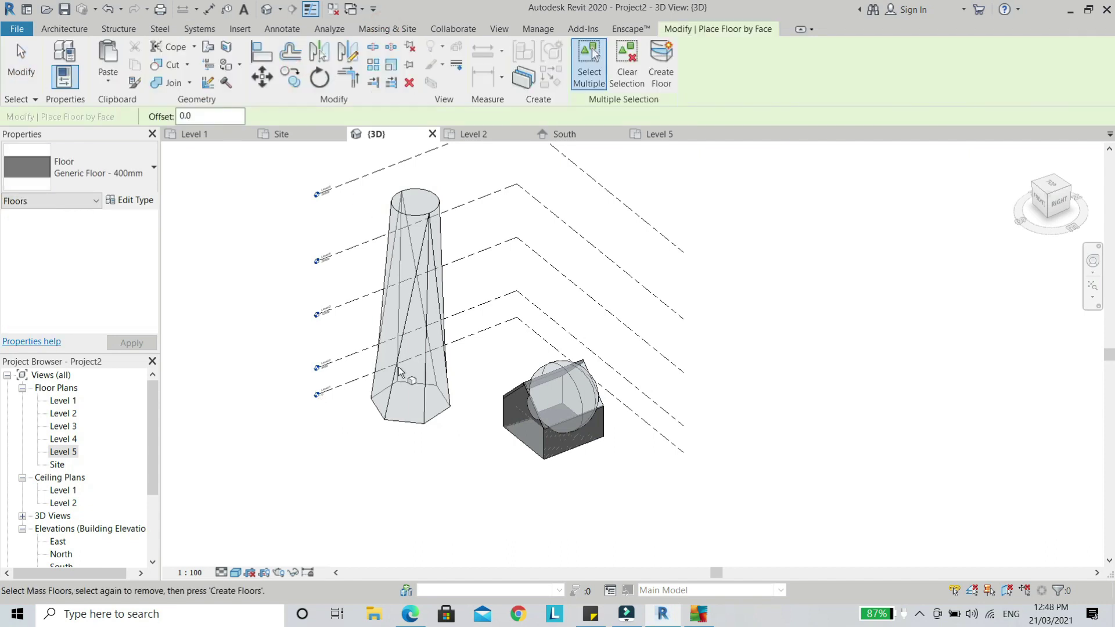
{"action": "left_click", "coordinate": [412, 417]}
{"action": "left_click", "coordinate": [426, 355]}
{"action": "key", "text": "Escape"}
{"action": "left_click", "coordinate": [419, 205]}
{"action": "double_click", "coordinate": [422, 218]}
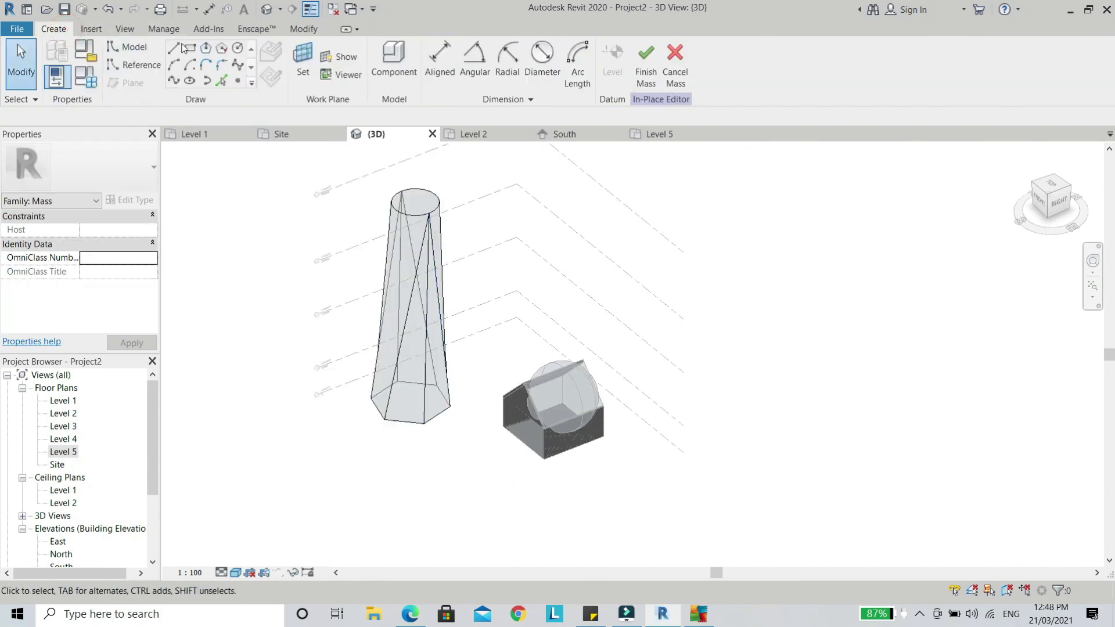
{"action": "left_click", "coordinate": [295, 30]}
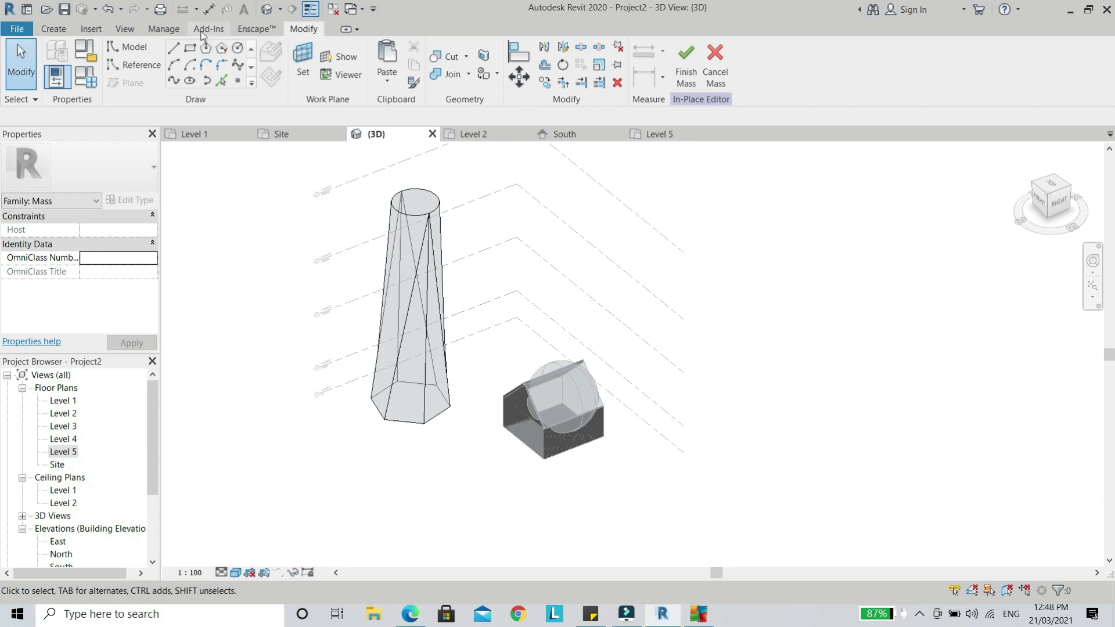
{"action": "left_click", "coordinate": [50, 31]}
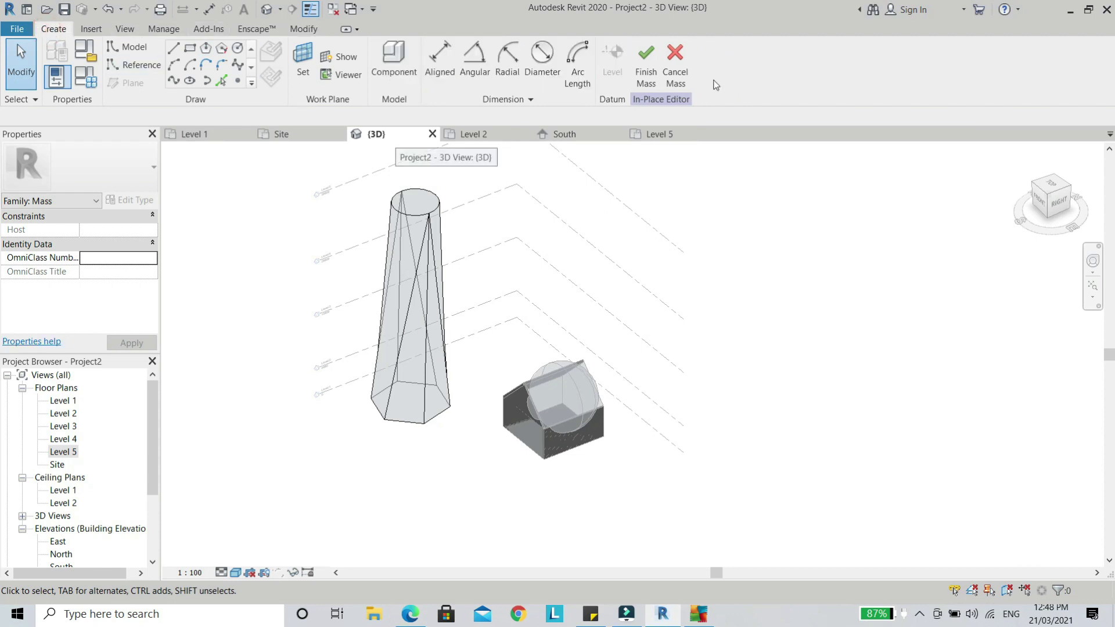
{"action": "left_click", "coordinate": [673, 74]}
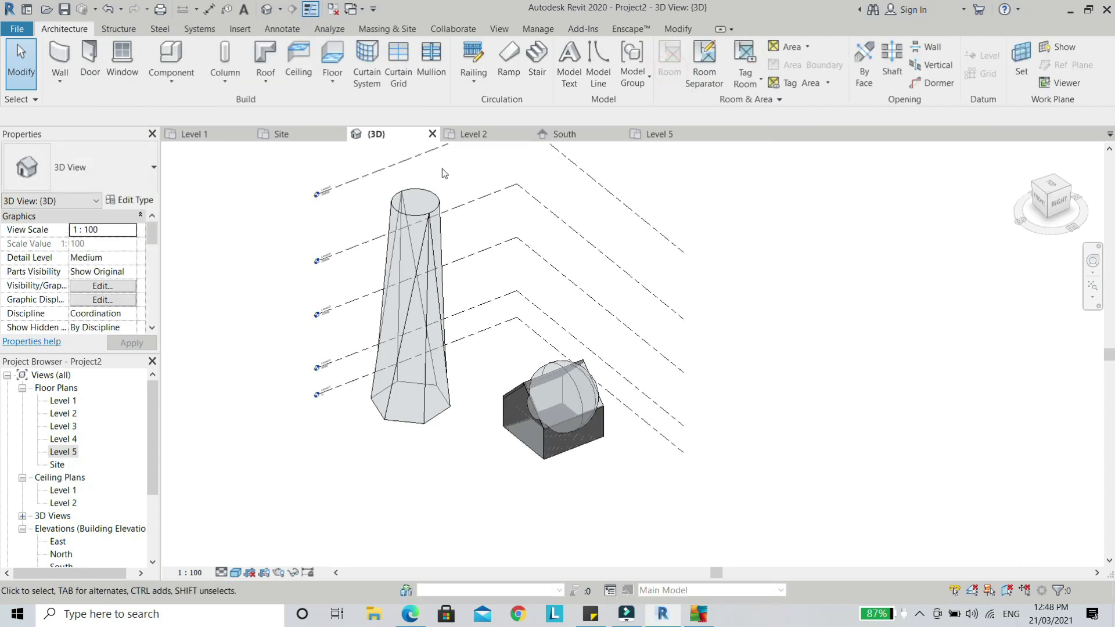
Create mass floors in the tapered tower mass at Level 1 through Level 5.
{"action": "left_click", "coordinate": [395, 213]}
{"action": "left_click", "coordinate": [657, 64]}
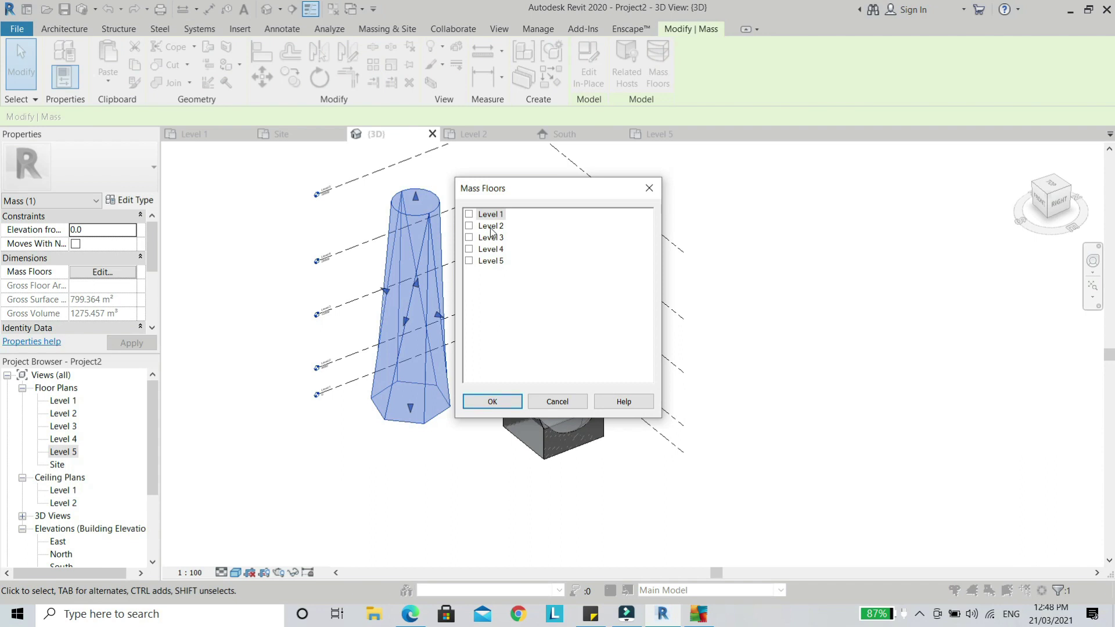
{"action": "left_click_drag", "start_coordinate": [494, 263], "coordinate": [477, 225]}
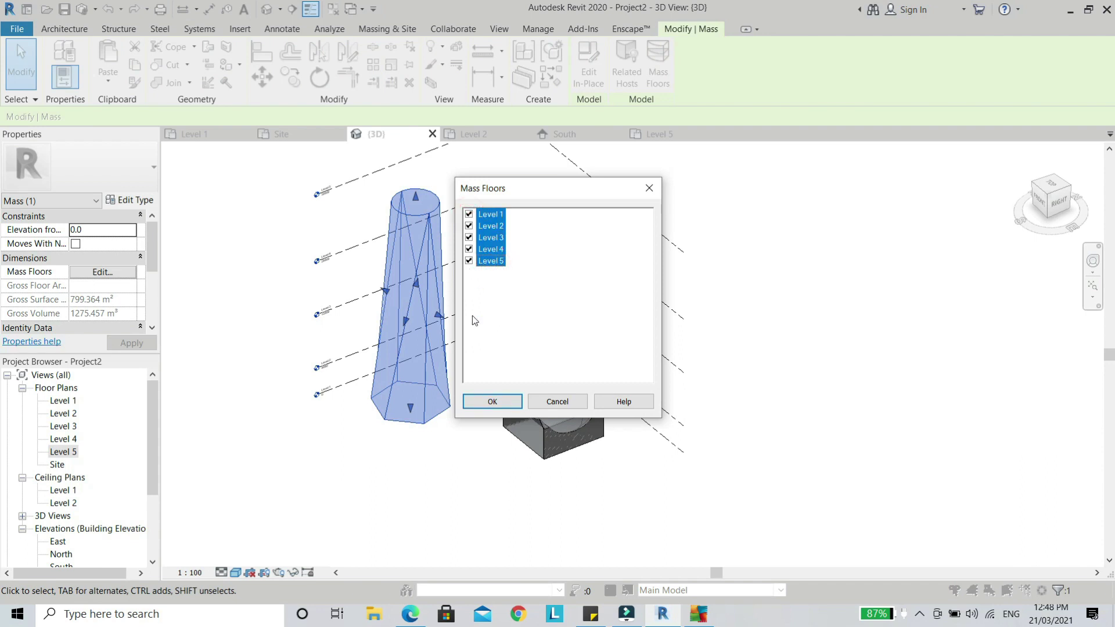
{"action": "left_click", "coordinate": [491, 401]}
{"action": "scroll", "coordinate": [406, 326], "scroll_direction": "up", "scroll_amount": 3}
{"action": "scroll", "coordinate": [410, 315], "scroll_direction": "down", "scroll_amount": 2}
{"action": "middle_click_drag", "start_coordinate": [411, 315], "coordinate": [526, 480], "text": "shift"}
{"action": "left_click", "coordinate": [525, 479]}
{"action": "scroll", "coordinate": [432, 382], "scroll_direction": "up", "scroll_amount": 2}
{"action": "middle_click_drag", "start_coordinate": [496, 418], "coordinate": [388, 459], "text": "shift"}
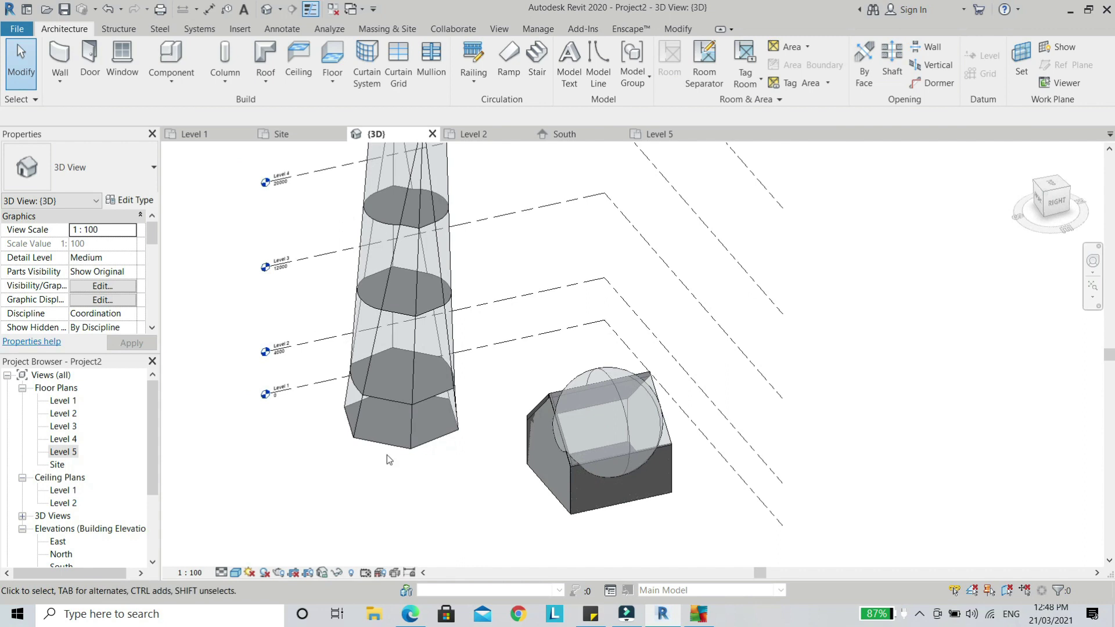
Create a 1500 x 3000mm curtain system by face on one side face of the tapered tower mass.
{"action": "left_click", "coordinate": [409, 431]}
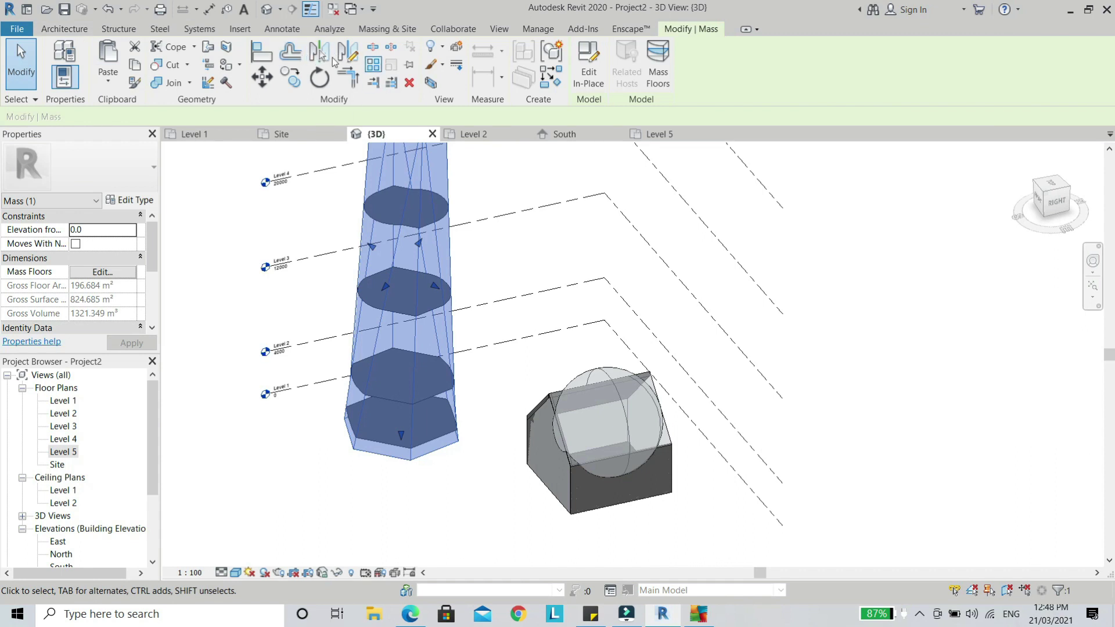
{"action": "left_click", "coordinate": [388, 29]}
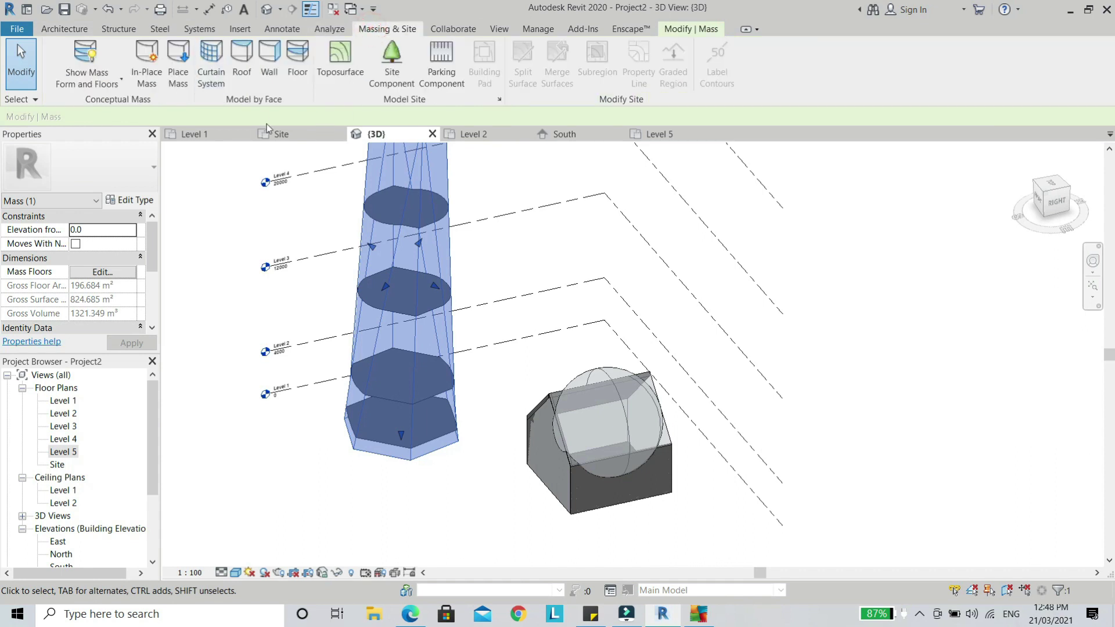
{"action": "left_click", "coordinate": [210, 61]}
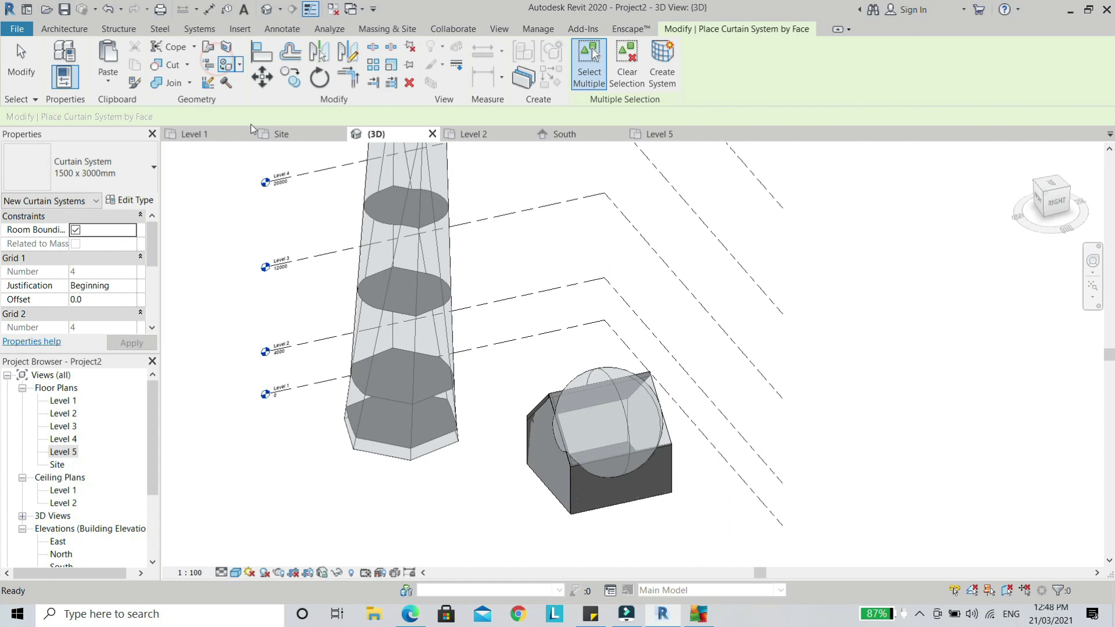
{"action": "scroll", "coordinate": [391, 383], "scroll_direction": "down", "scroll_amount": 5}
{"action": "scroll", "coordinate": [394, 336], "scroll_direction": "up", "scroll_amount": 4}
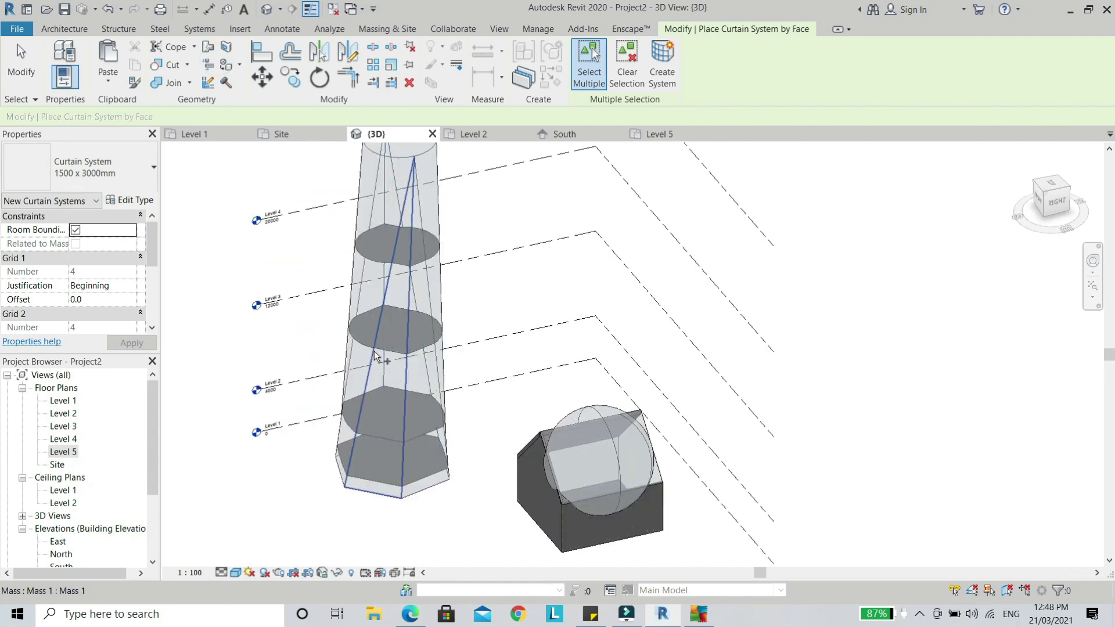
{"action": "middle_click_drag", "start_coordinate": [346, 455], "coordinate": [396, 445], "text": "shift"}
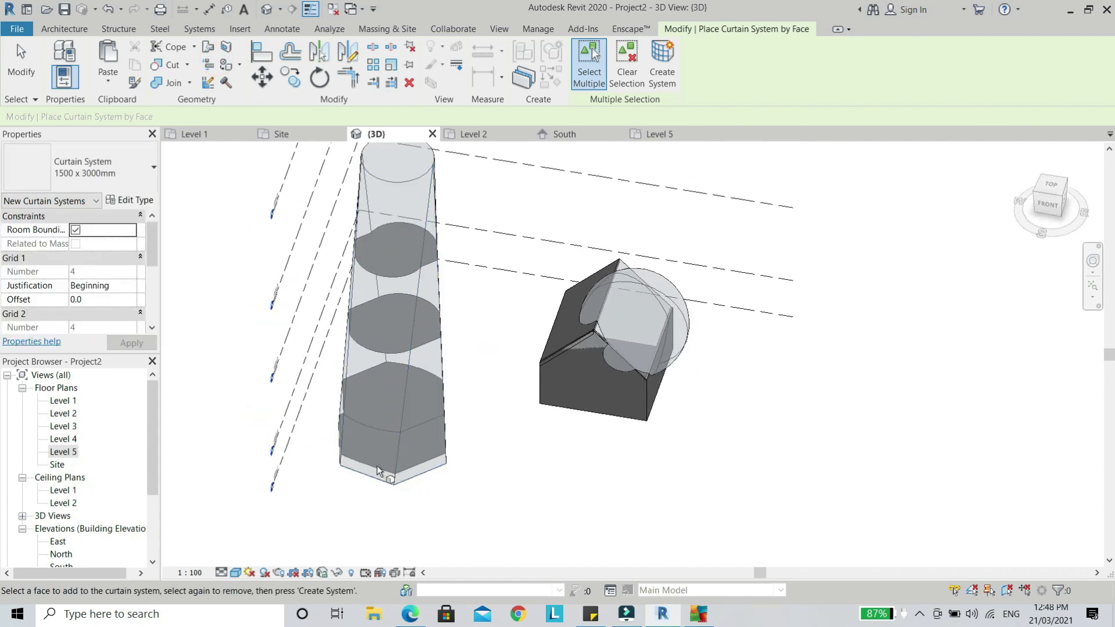
{"action": "left_click", "coordinate": [396, 456]}
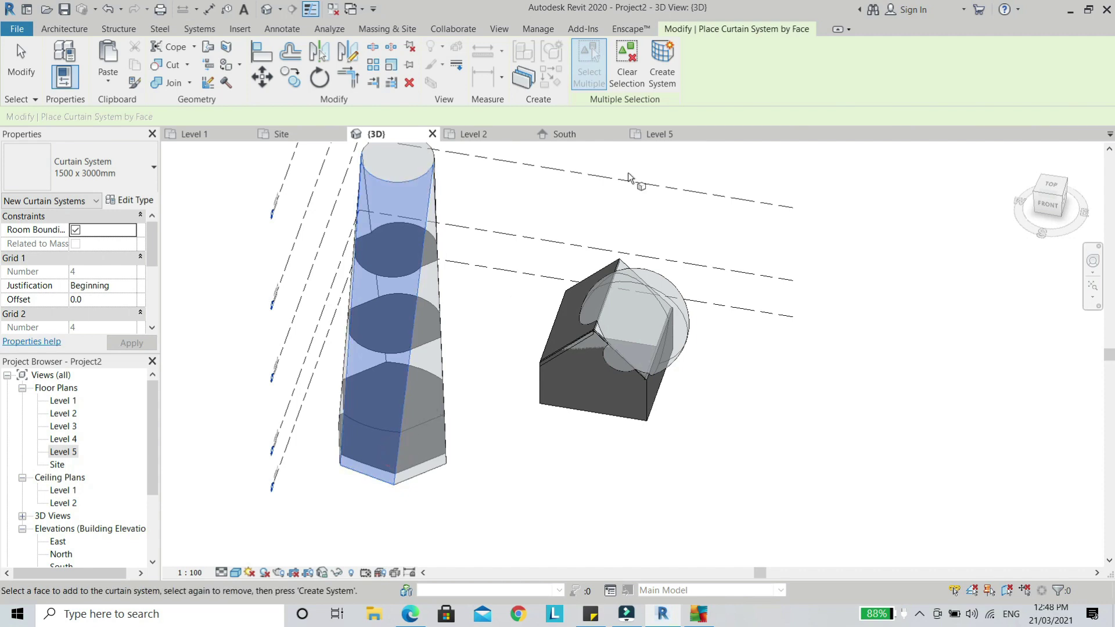
{"action": "left_click", "coordinate": [663, 56]}
{"action": "scroll", "coordinate": [398, 183], "scroll_direction": "up", "scroll_amount": 5}
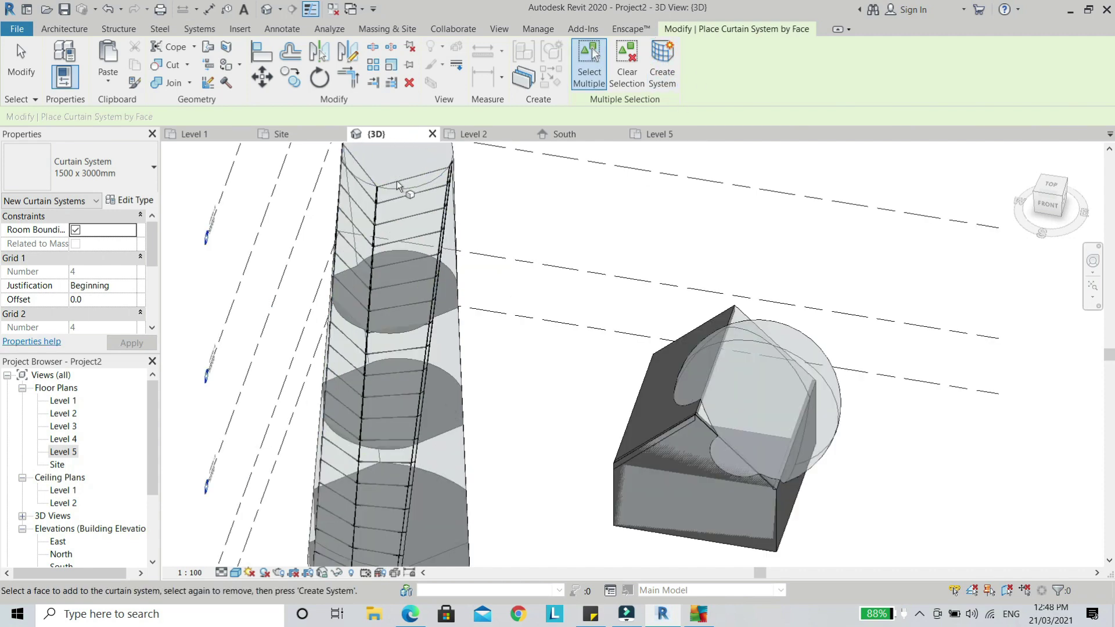
{"action": "middle_click_drag", "start_coordinate": [396, 200], "coordinate": [331, 290], "text": "shift"}
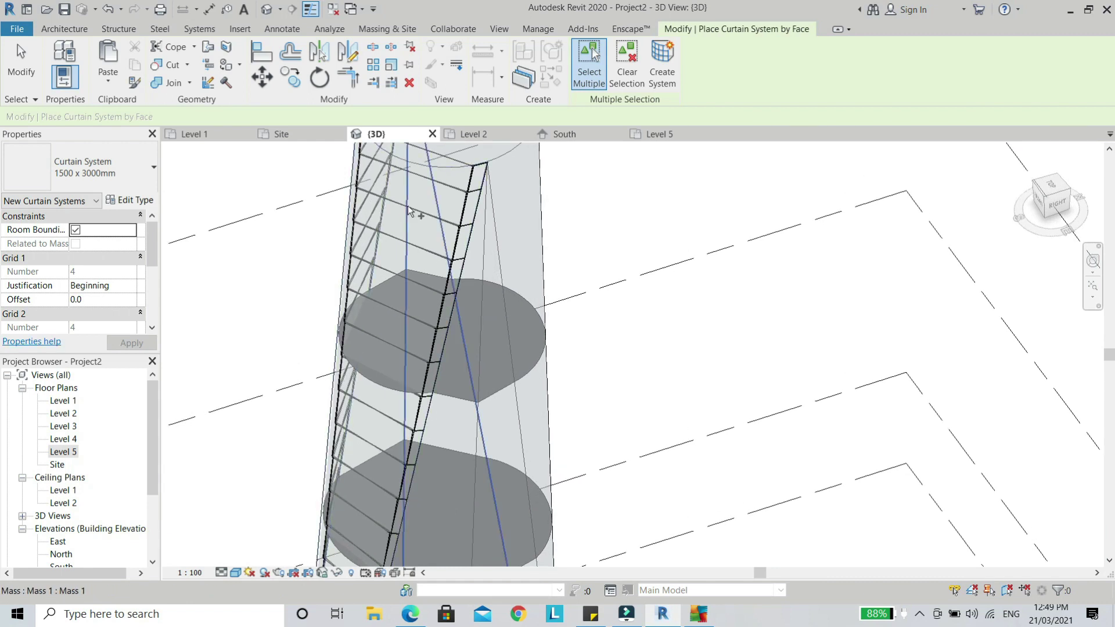
Duplicate the curtain system type as Curtain Wall 1 and set the Grid 1 and Grid 2 spacing to 1200.
{"action": "left_click", "coordinate": [140, 203]}
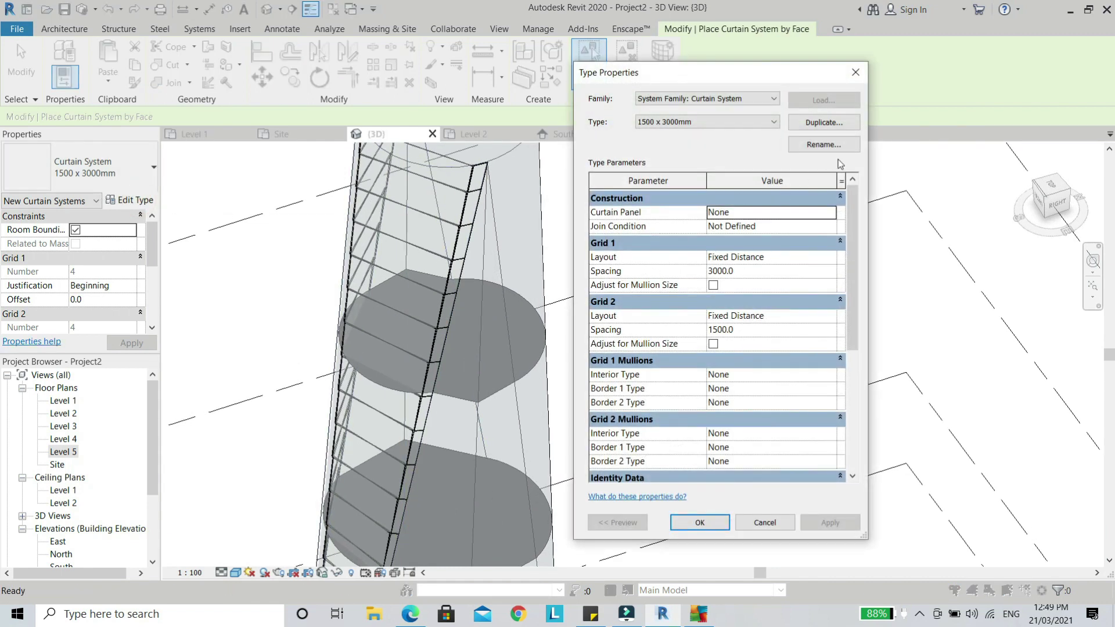
{"action": "left_click", "coordinate": [839, 123]}
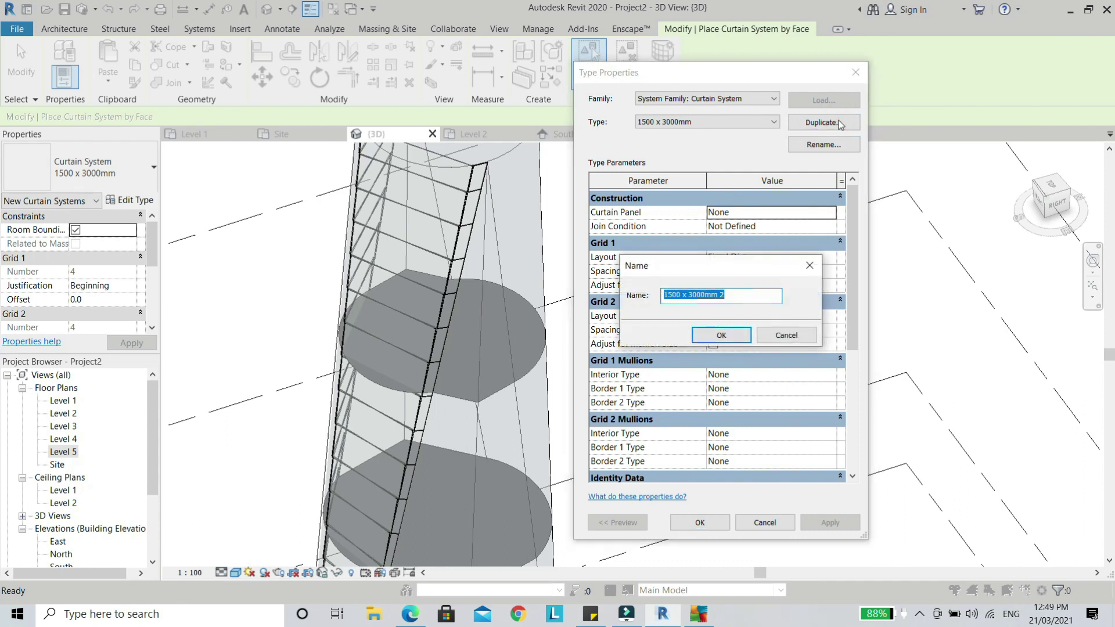
{"action": "type", "text": "Curtain Wall 1"}
{"action": "left_click", "coordinate": [734, 336]}
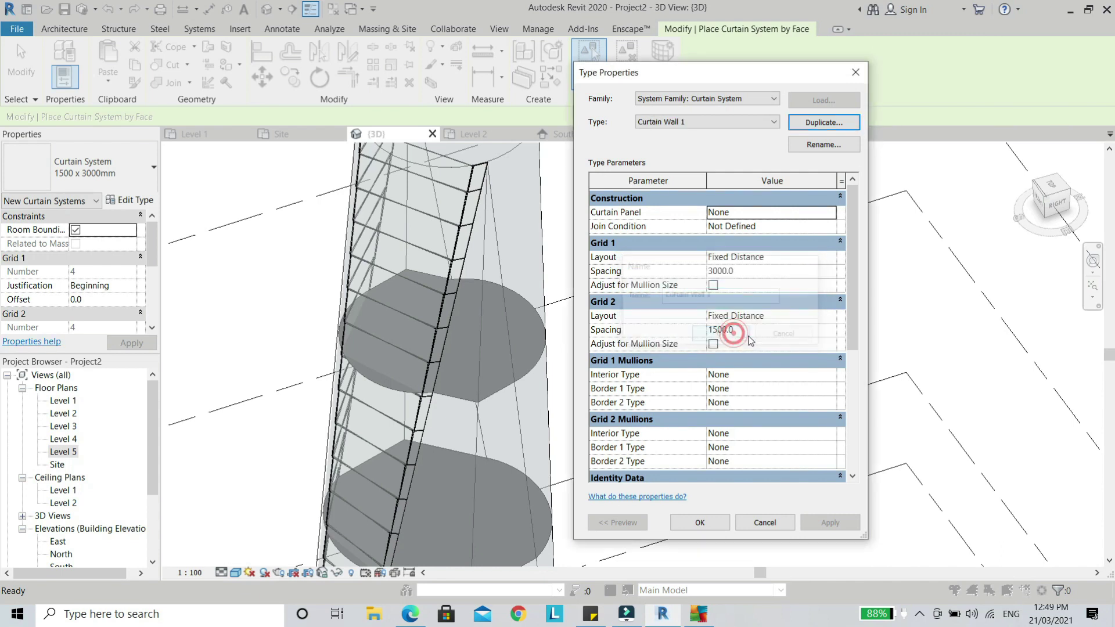
{"action": "left_click", "coordinate": [757, 331]}
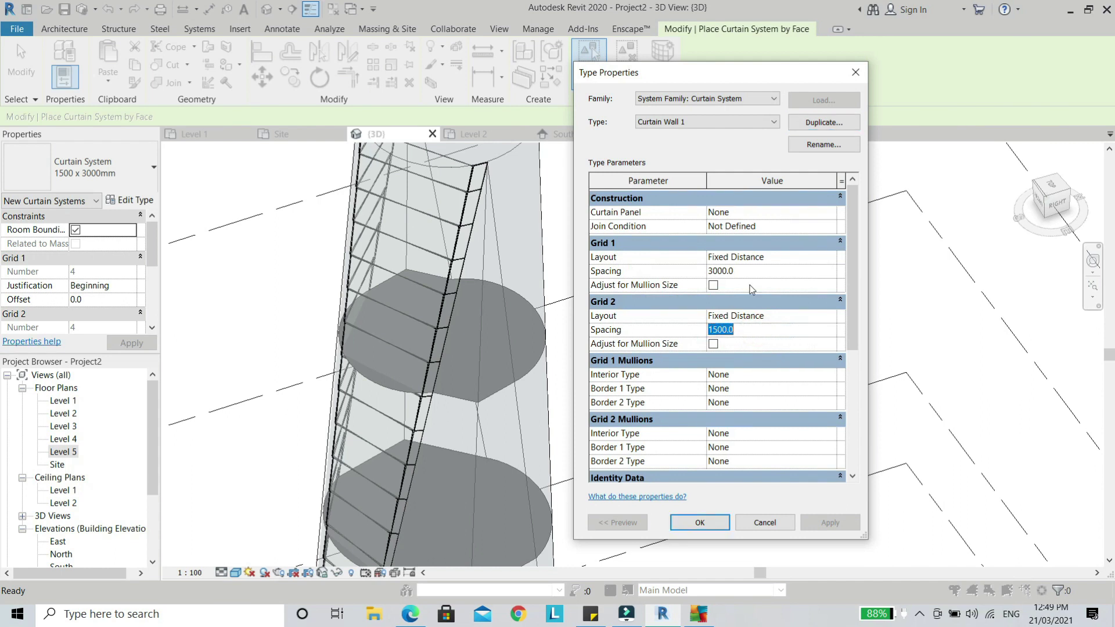
{"action": "left_click", "coordinate": [751, 270]}
{"action": "type", "text": "1200"}
{"action": "left_click", "coordinate": [730, 332]}
Set the Grid 1 interior, border 1 and border 2 mullions of Curtain Wall 1 to Rectangular Mullion : 30mm Square.
{"action": "left_click", "coordinate": [756, 377]}
{"action": "left_click", "coordinate": [830, 375]}
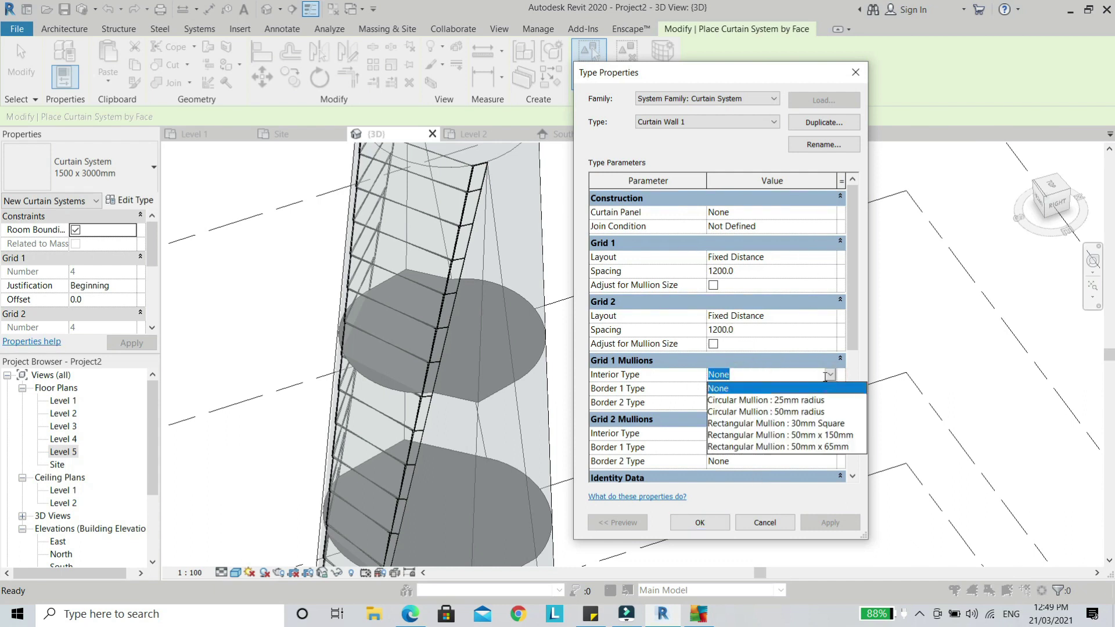
{"action": "left_click", "coordinate": [827, 426]}
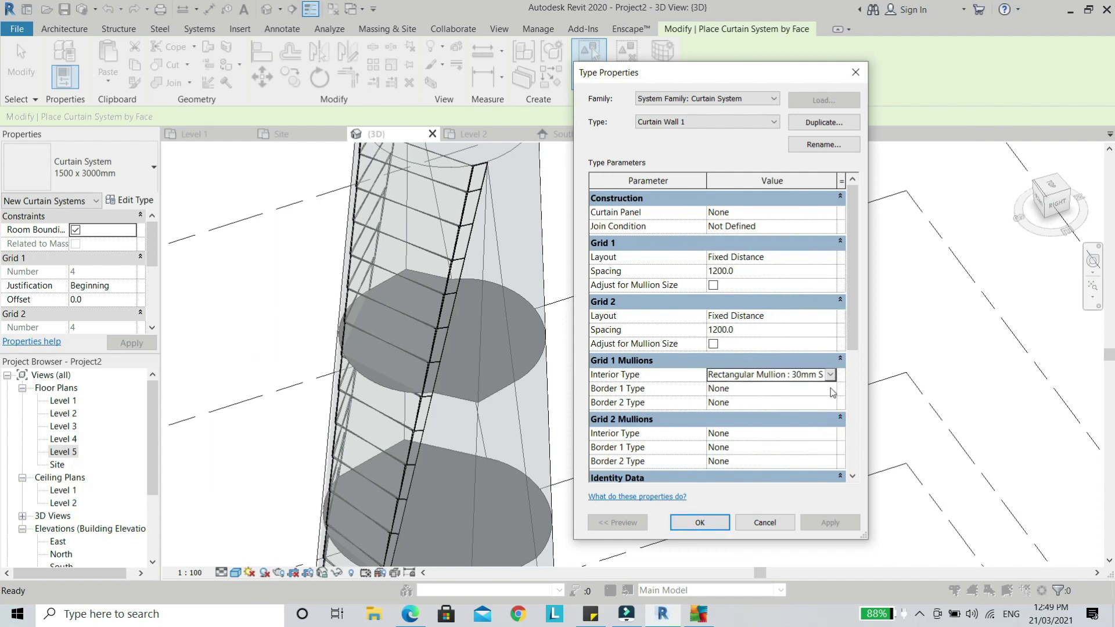
{"action": "left_click", "coordinate": [831, 390]}
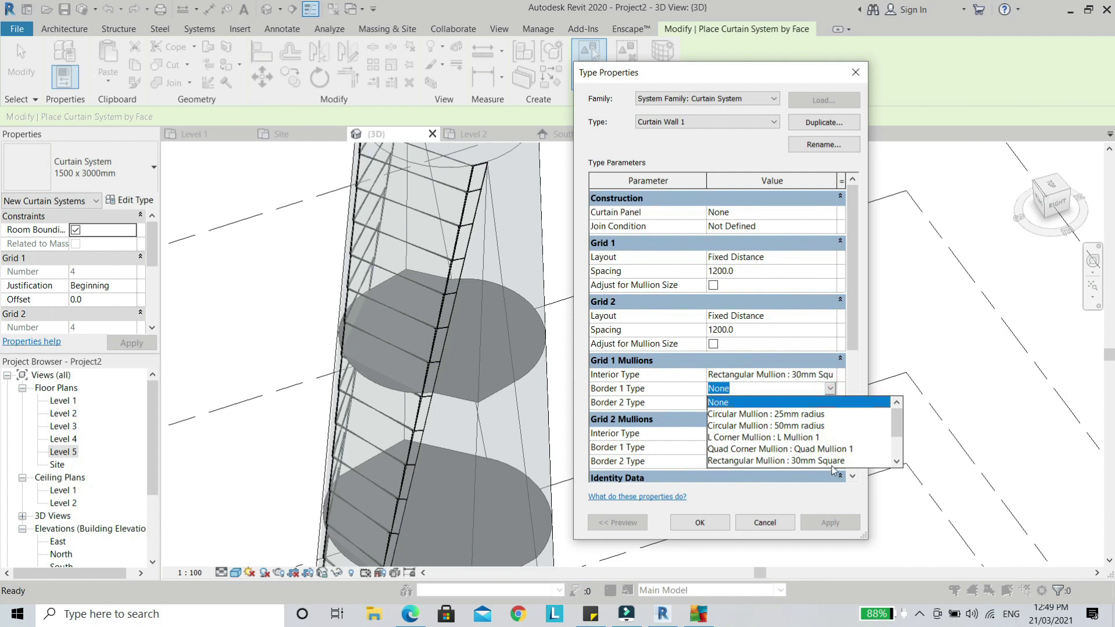
{"action": "left_click", "coordinate": [831, 462]}
{"action": "left_click", "coordinate": [829, 402]}
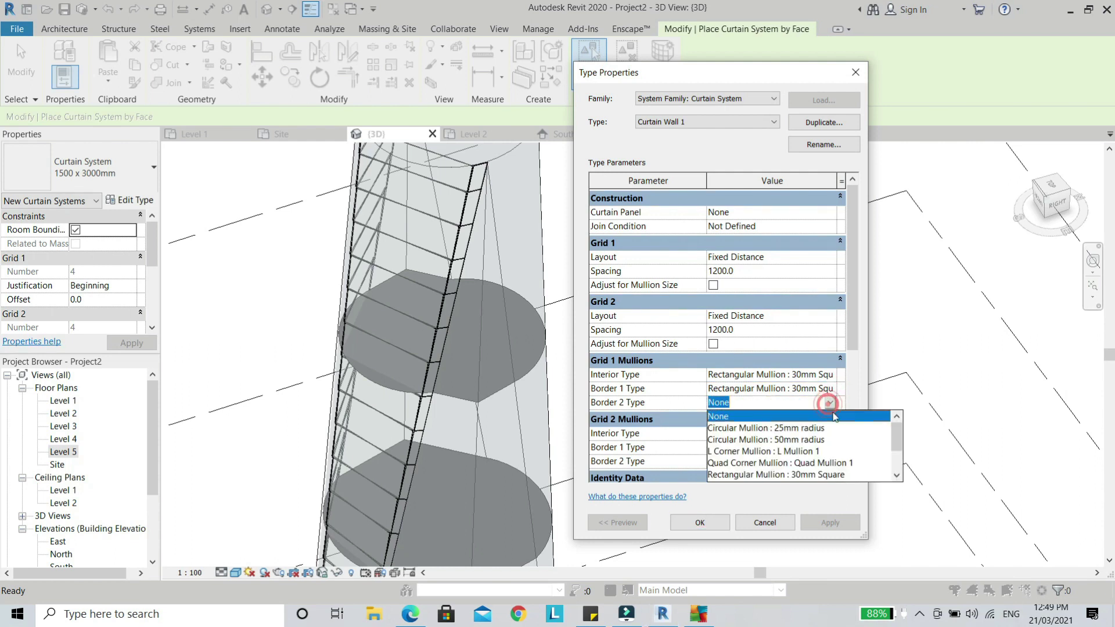
{"action": "left_click", "coordinate": [830, 475]}
Set the Grid 2 interior, border 1 and border 2 mullions to Rectangular Mullion : 30mm Square and apply the type changes.
{"action": "left_click", "coordinate": [827, 434]}
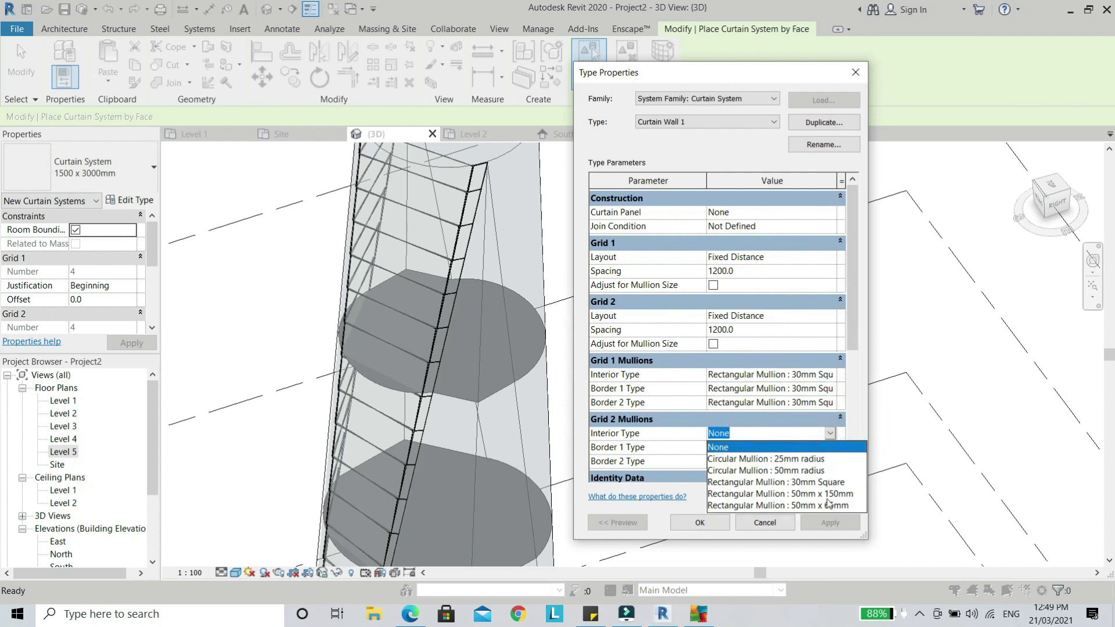
{"action": "left_click", "coordinate": [829, 482]}
{"action": "left_click", "coordinate": [830, 447]}
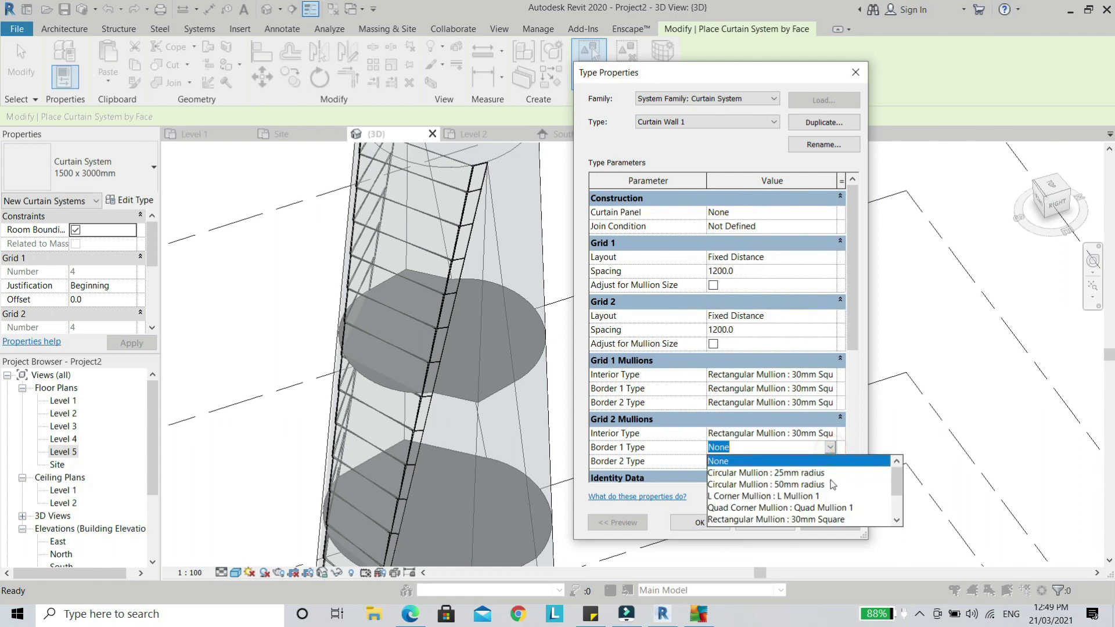
{"action": "left_click", "coordinate": [829, 519]}
{"action": "left_click", "coordinate": [832, 461]}
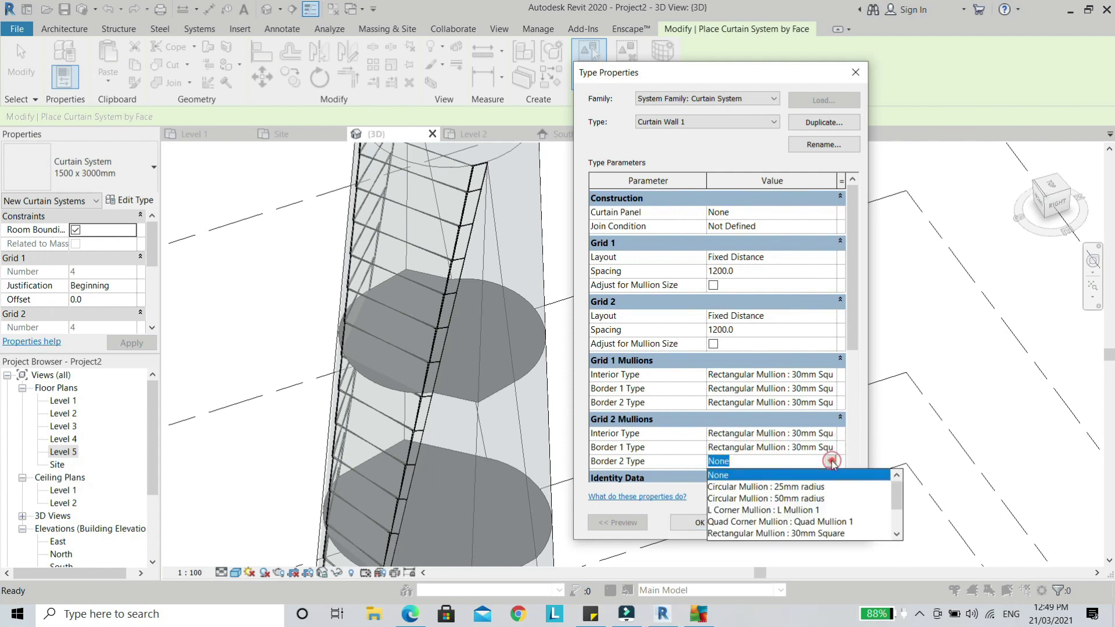
{"action": "left_click", "coordinate": [819, 534]}
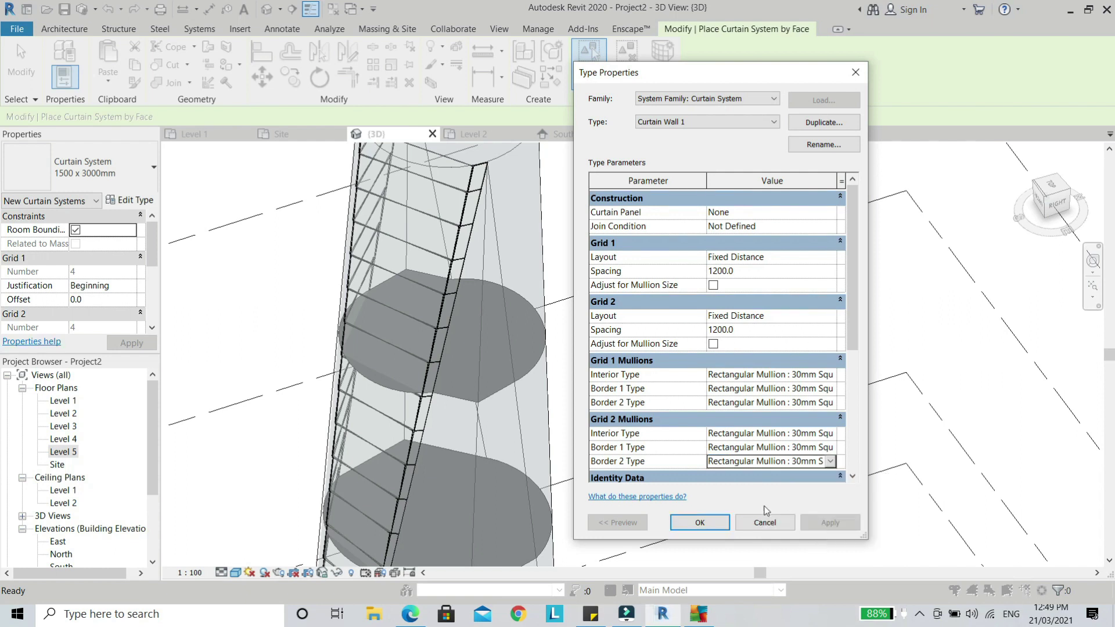
{"action": "left_click", "coordinate": [700, 523]}
Leave curtain system placement and examine the grid lines of the curtain system on the tower face.
{"action": "scroll", "coordinate": [643, 440], "scroll_direction": "down", "scroll_amount": 5}
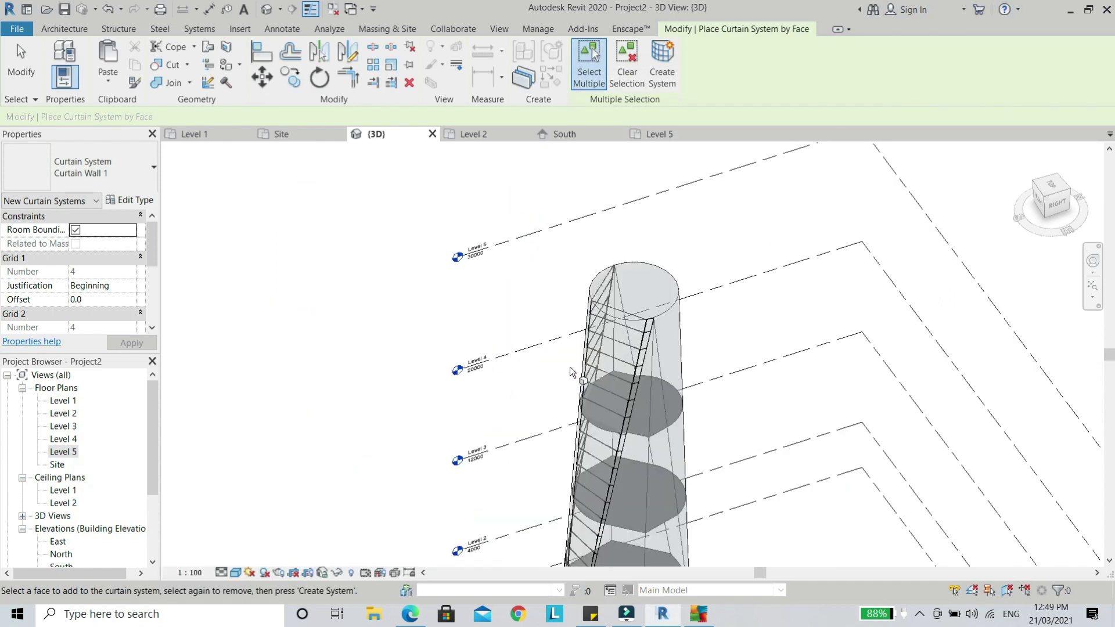
{"action": "scroll", "coordinate": [627, 351], "scroll_direction": "up", "scroll_amount": 4}
{"action": "scroll", "coordinate": [592, 323], "scroll_direction": "down", "scroll_amount": 3}
{"action": "key", "text": "Escape"}
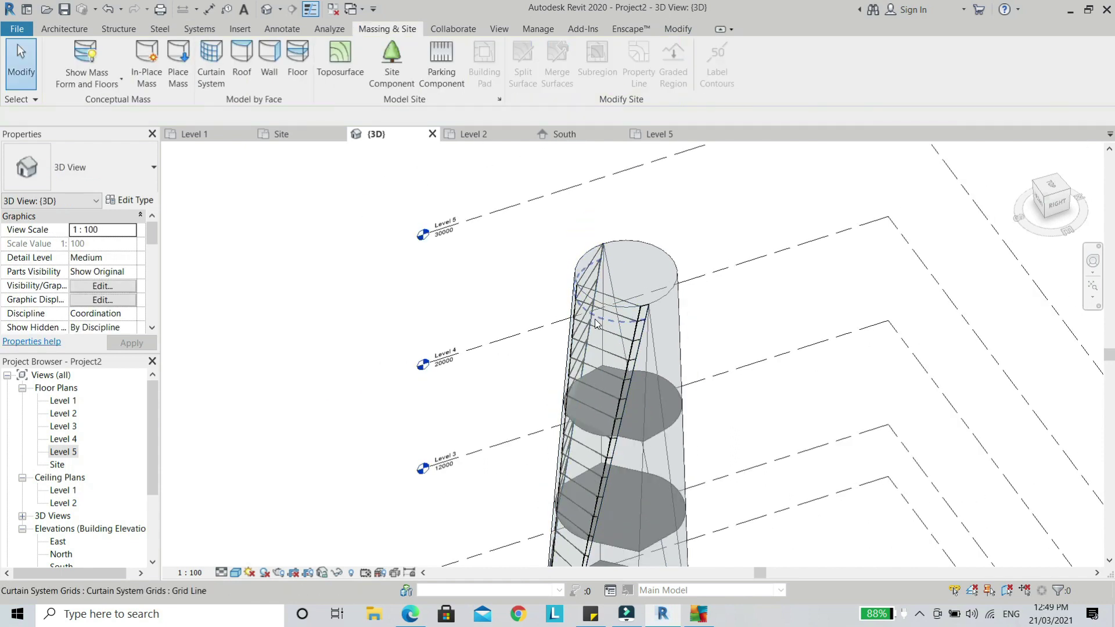
{"action": "left_click", "coordinate": [634, 343]}
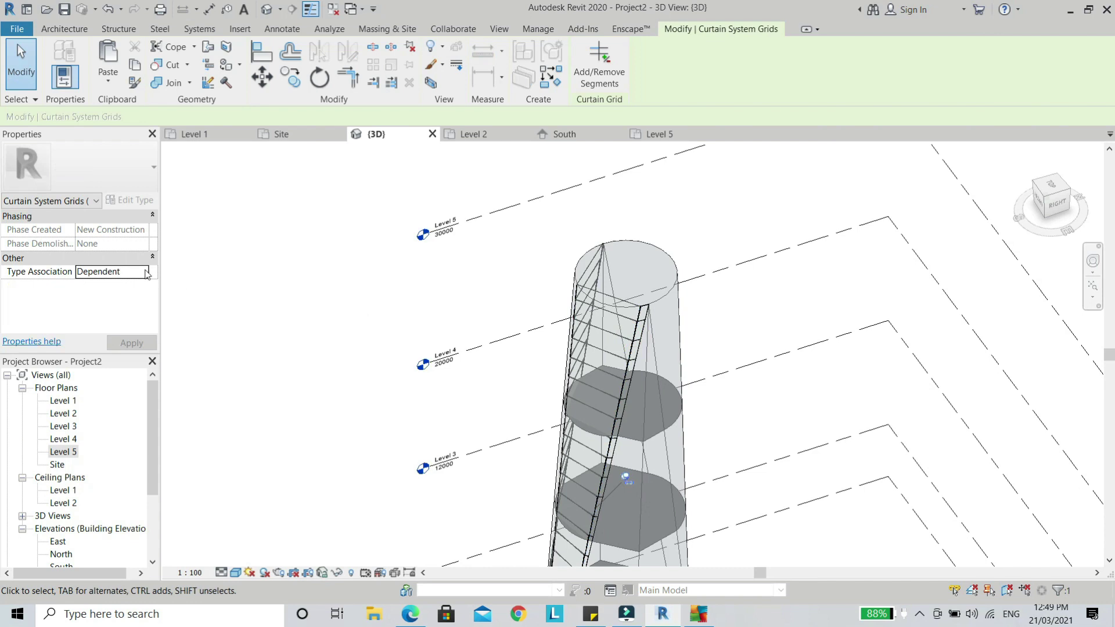
{"action": "scroll", "coordinate": [599, 400], "scroll_direction": "up", "scroll_amount": 2}
{"action": "middle_click_drag", "start_coordinate": [619, 389], "coordinate": [790, 398], "text": "shift"}
{"action": "key", "text": "Escape"}
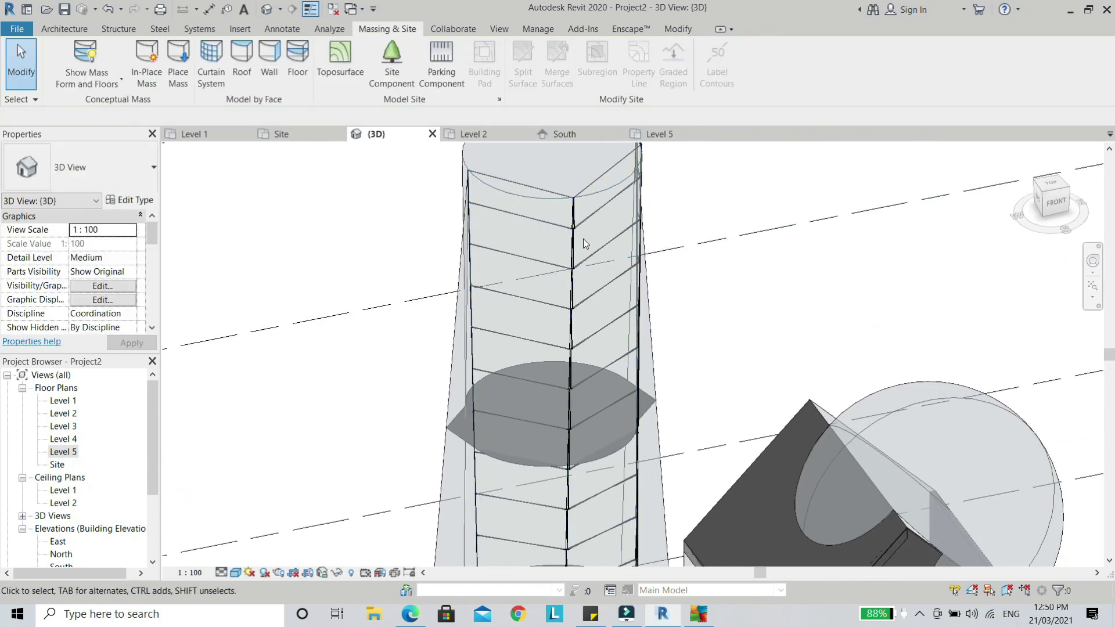
{"action": "left_click", "coordinate": [577, 233]}
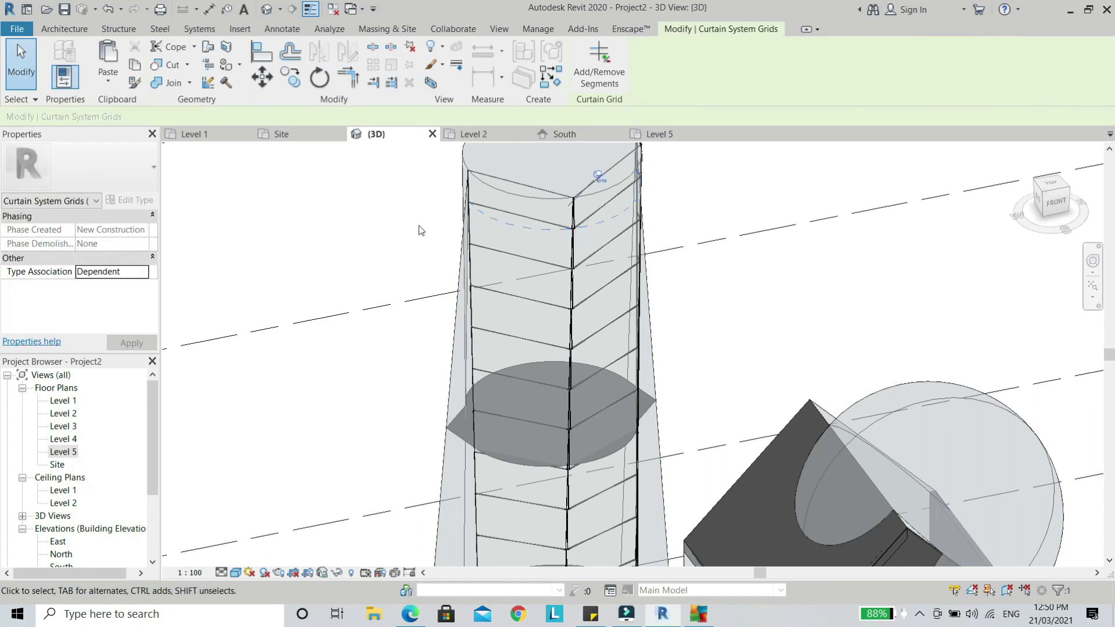
{"action": "key", "text": "Escape"}
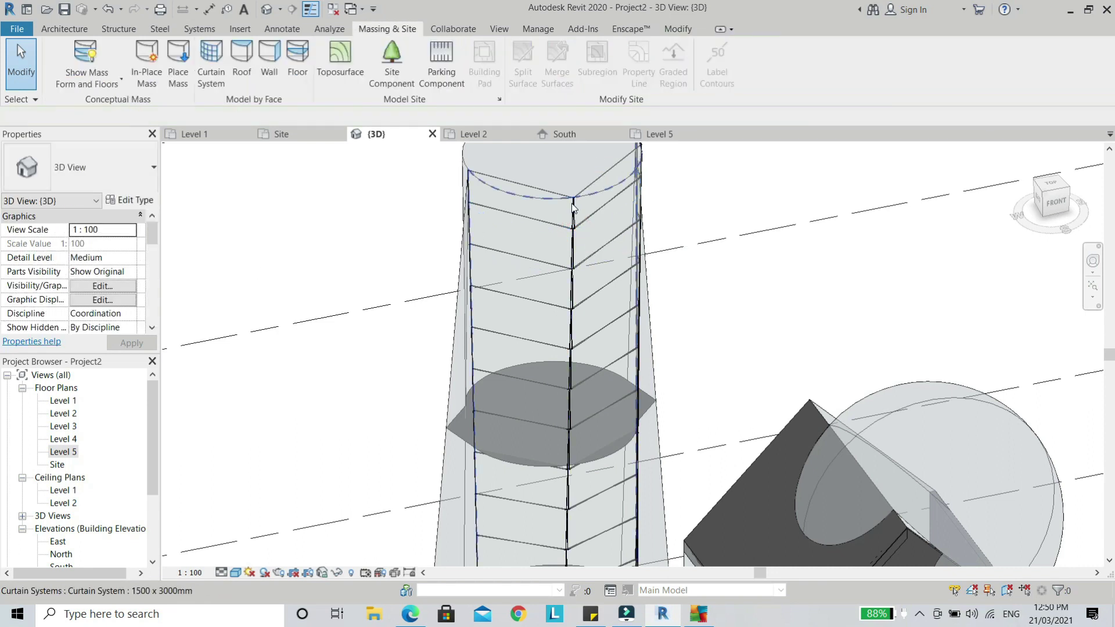
{"action": "scroll", "coordinate": [513, 217], "scroll_direction": "down", "scroll_amount": 3}
{"action": "scroll", "coordinate": [513, 217], "scroll_direction": "down", "scroll_amount": 3}
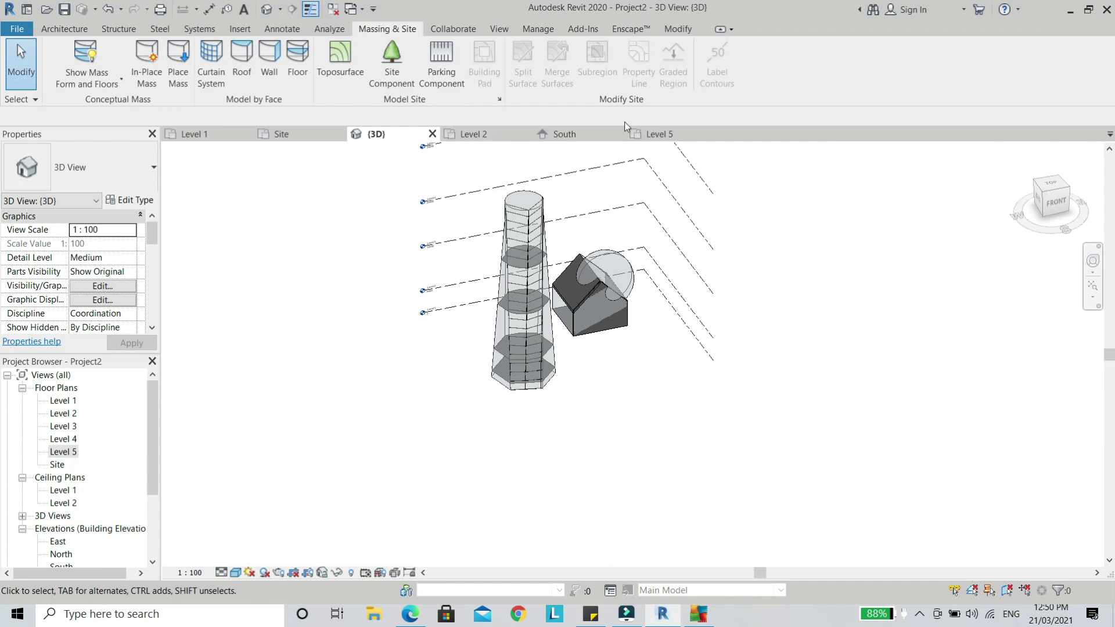
Open the Level 1 floor plan and change the type of the curtain system on the tower's face to Curtain Wall 1.
{"action": "left_click", "coordinate": [193, 134]}
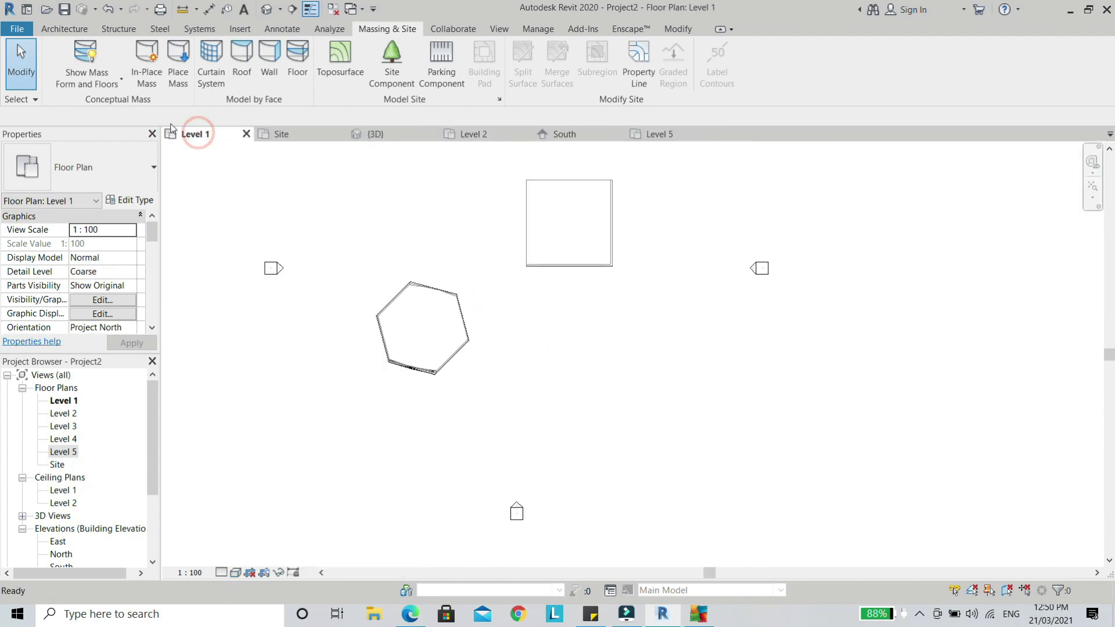
{"action": "scroll", "coordinate": [415, 383], "scroll_direction": "up", "scroll_amount": 5}
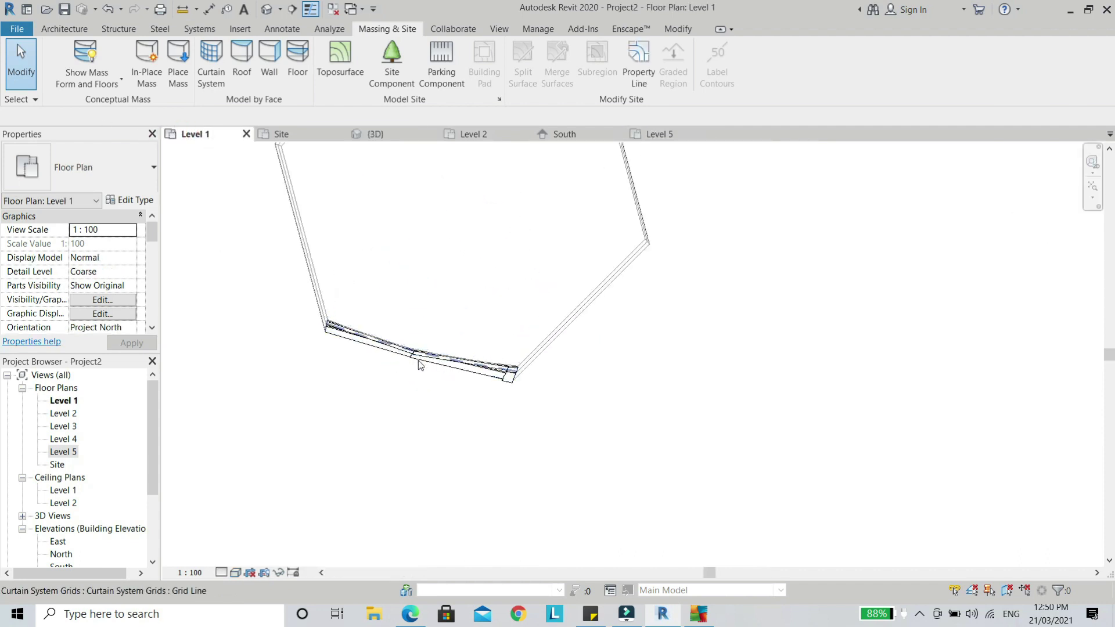
{"action": "left_click", "coordinate": [418, 363]}
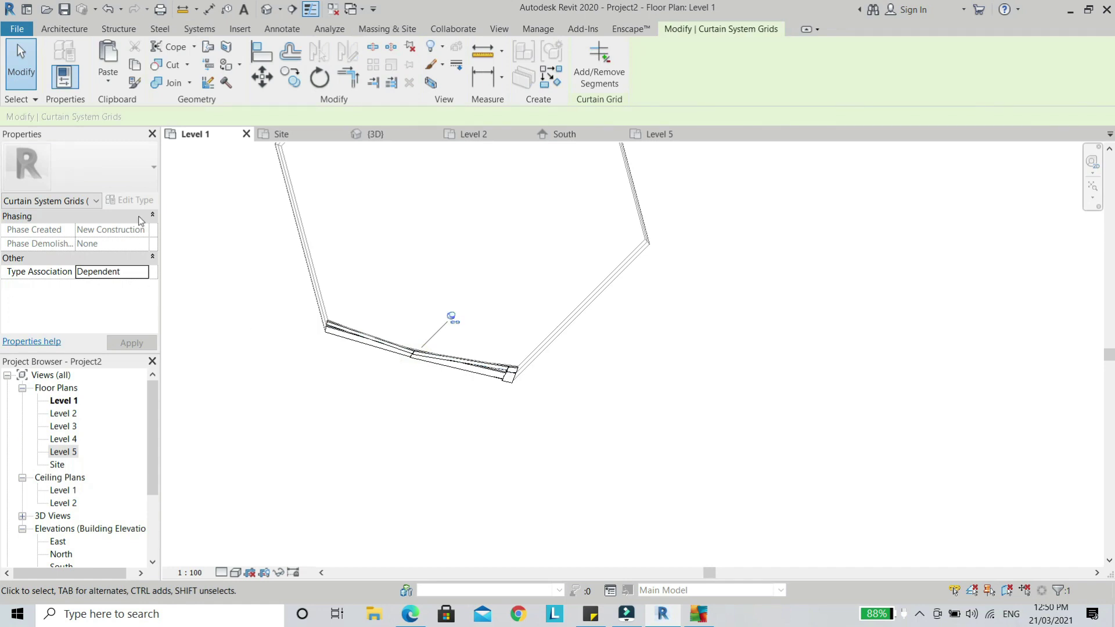
{"action": "scroll", "coordinate": [386, 364], "scroll_direction": "up", "scroll_amount": 2}
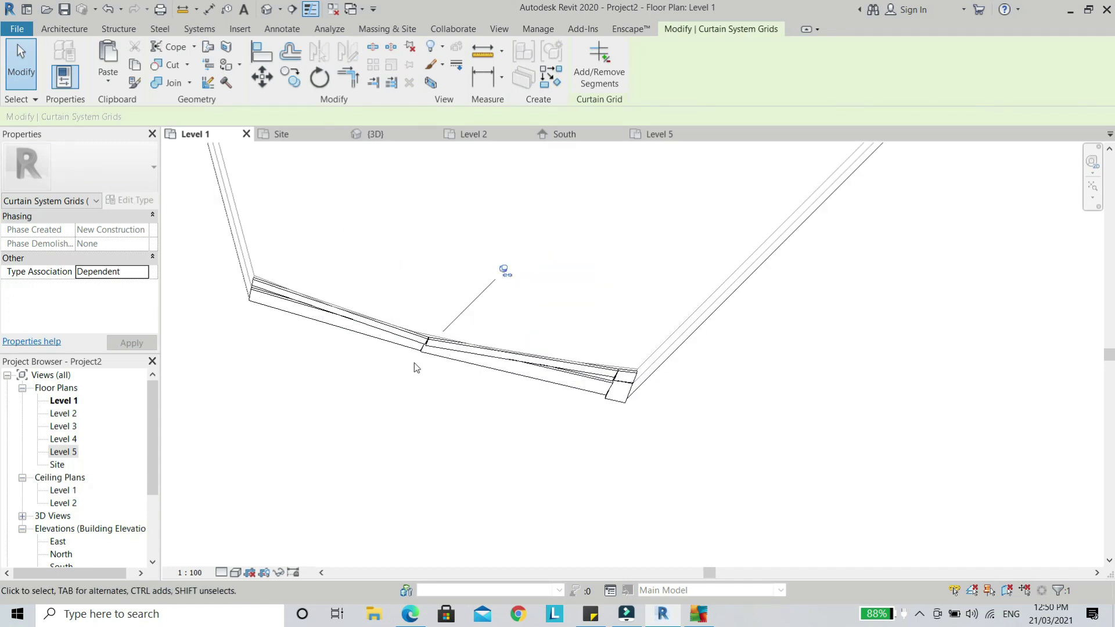
{"action": "left_click", "coordinate": [446, 361]}
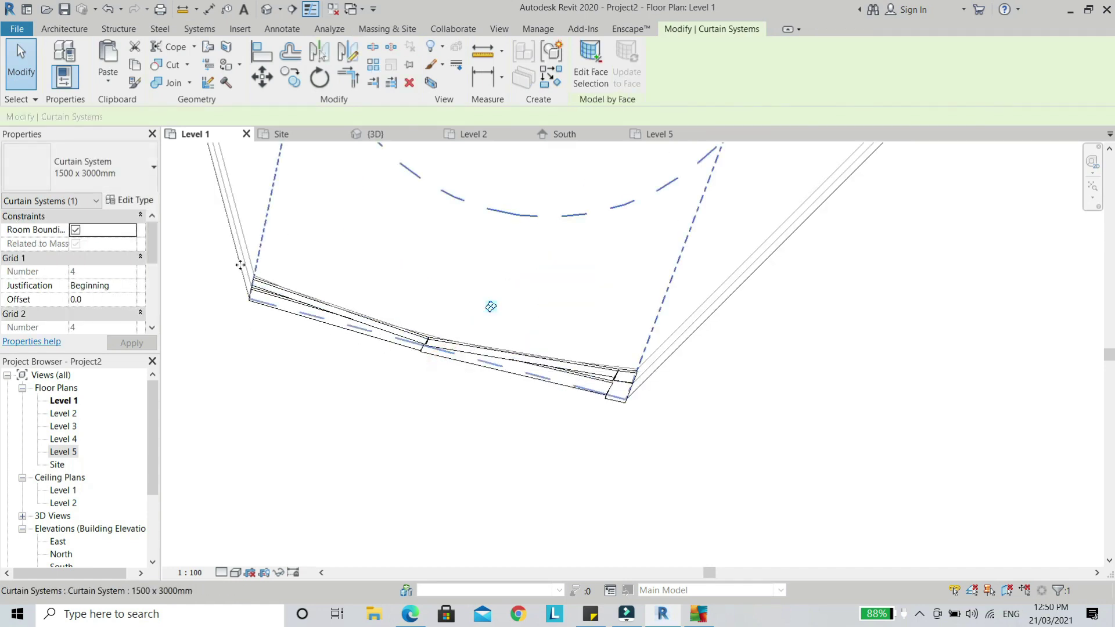
{"action": "left_click", "coordinate": [142, 203]}
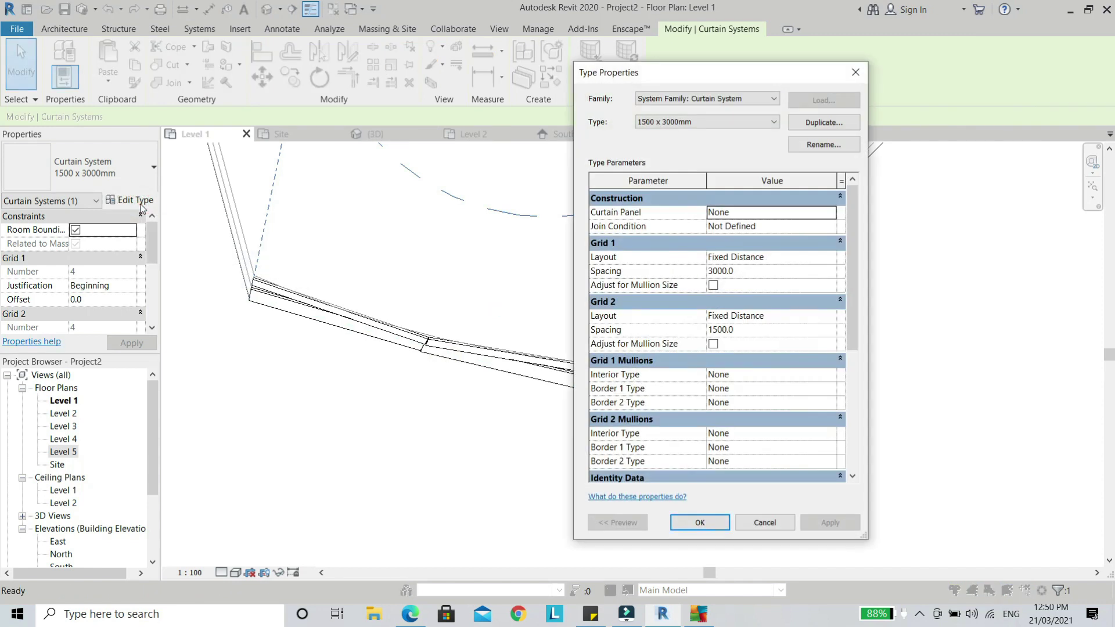
{"action": "left_click", "coordinate": [713, 123]}
{"action": "left_click", "coordinate": [709, 145]}
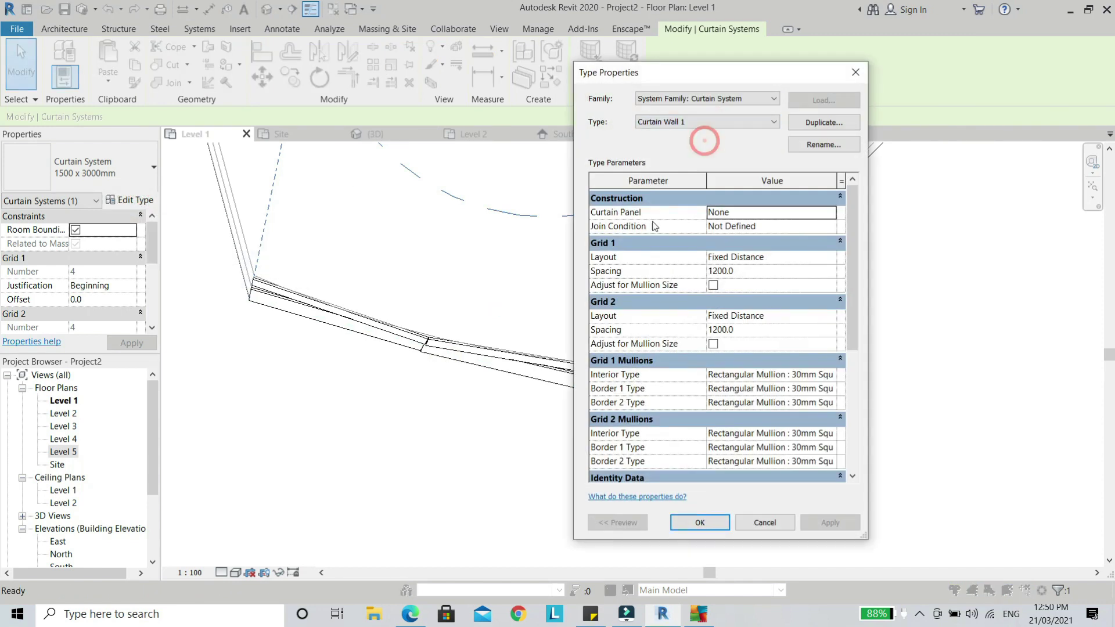
{"action": "left_click", "coordinate": [700, 523]}
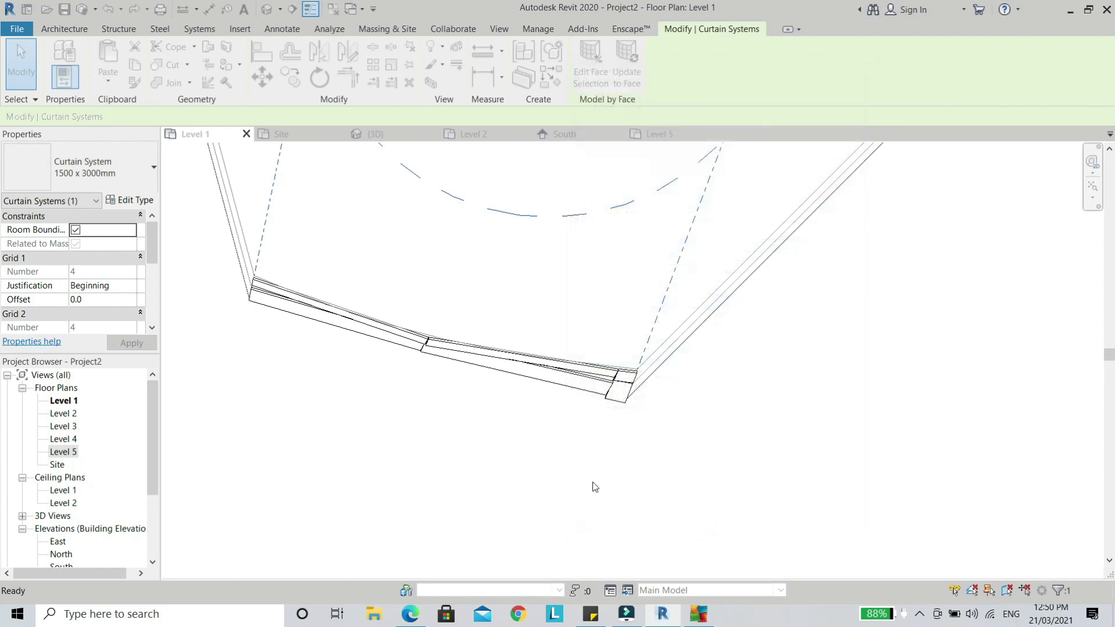
{"action": "left_click", "coordinate": [530, 443]}
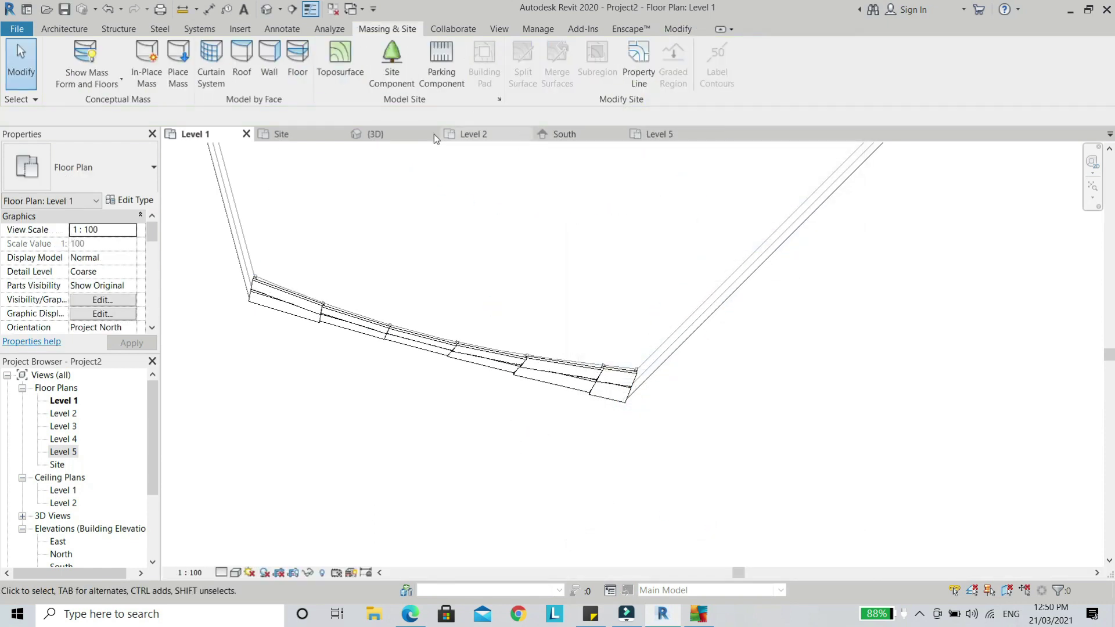
Return to the 3D view and examine the mullion grid of the curtain system on the tower from several sides.
{"action": "left_click", "coordinate": [394, 131]}
{"action": "scroll", "coordinate": [524, 194], "scroll_direction": "up", "scroll_amount": 8}
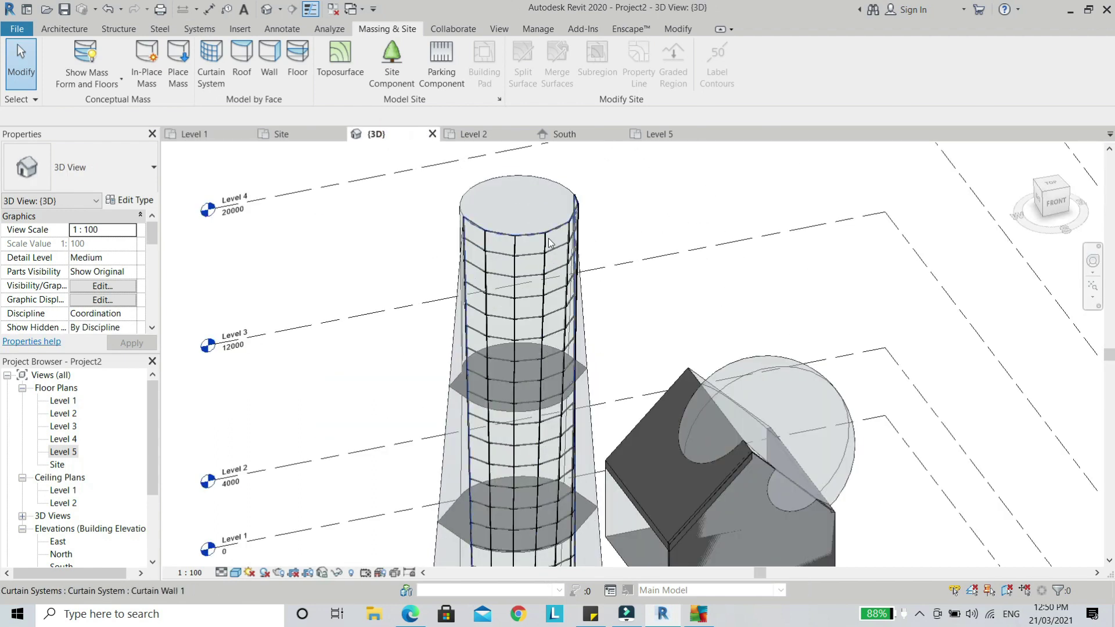
{"action": "scroll", "coordinate": [486, 221], "scroll_direction": "down", "scroll_amount": 3}
{"action": "mouse_move", "coordinate": [531, 328]}
{"action": "middle_mouse_down", "text": "shift"}
{"action": "mouse_move", "coordinate": [345, 400]}
{"action": "mouse_move", "coordinate": [319, 322]}
{"action": "mouse_move", "coordinate": [601, 315]}
{"action": "mouse_move", "coordinate": [627, 273]}
{"action": "middle_mouse_up", "text": "shift"}
{"action": "scroll", "coordinate": [656, 230], "scroll_direction": "down", "scroll_amount": 3}
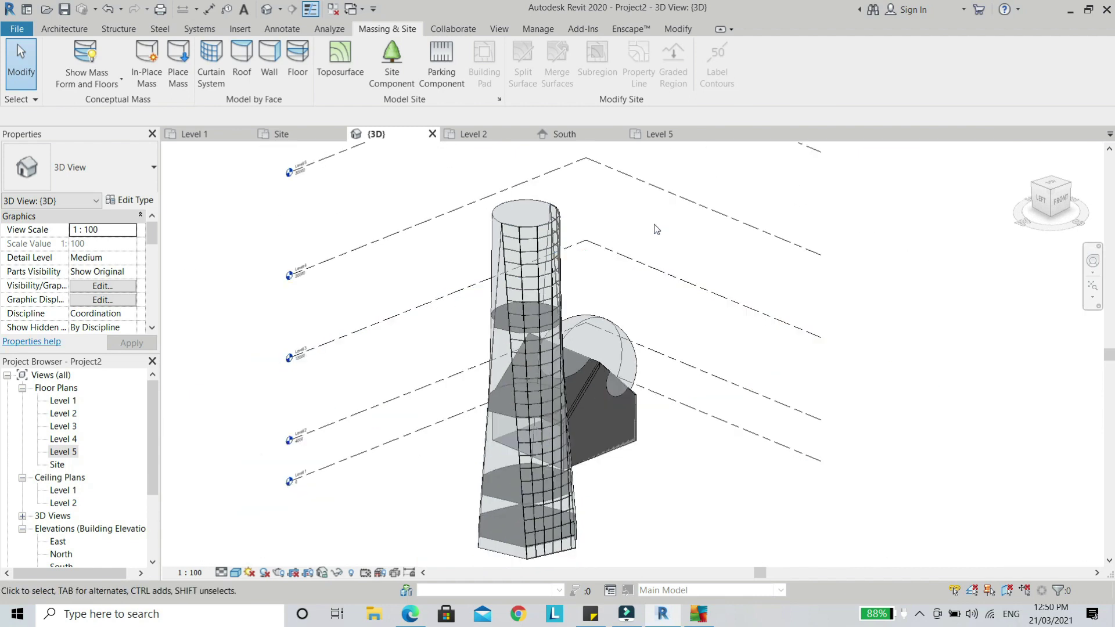
{"action": "scroll", "coordinate": [707, 517], "scroll_direction": "up", "scroll_amount": 3}
{"action": "middle_click_drag", "start_coordinate": [707, 516], "coordinate": [465, 401], "text": "shift"}
{"action": "scroll", "coordinate": [584, 389], "scroll_direction": "up", "scroll_amount": 10}
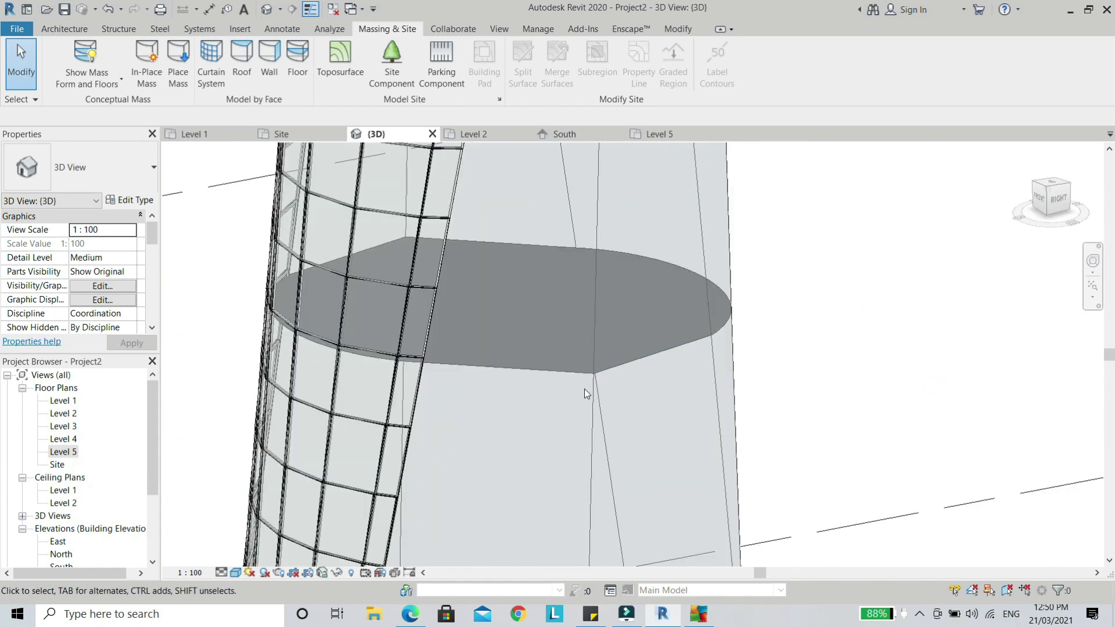
{"action": "scroll", "coordinate": [608, 359], "scroll_direction": "down", "scroll_amount": 10}
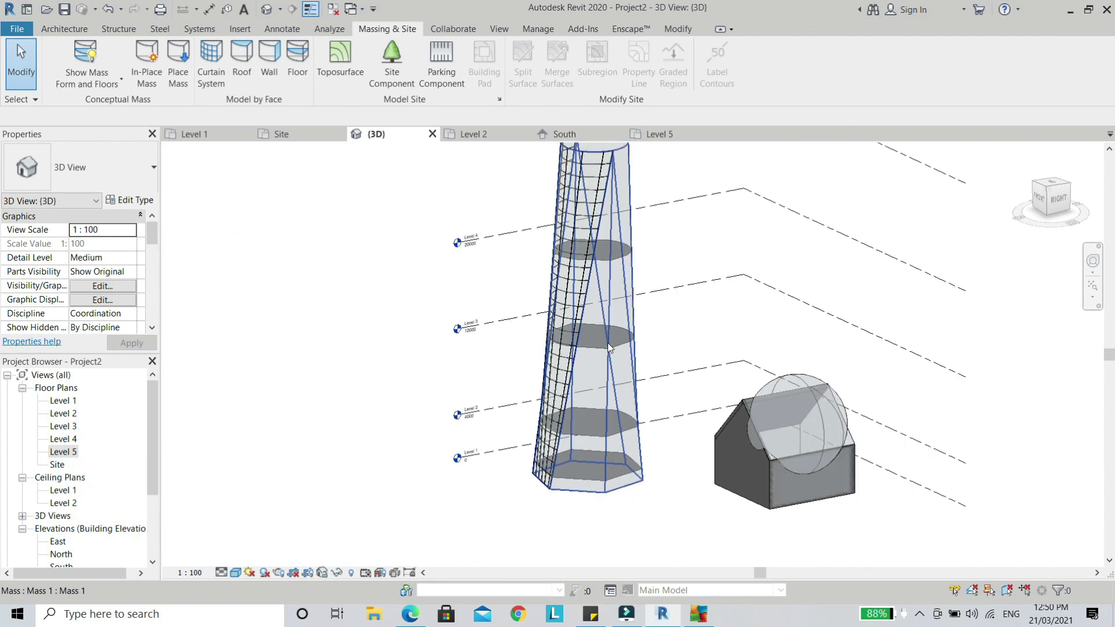
Change the visual style of the 3D view to a shaded display.
{"action": "left_click", "coordinate": [236, 573]}
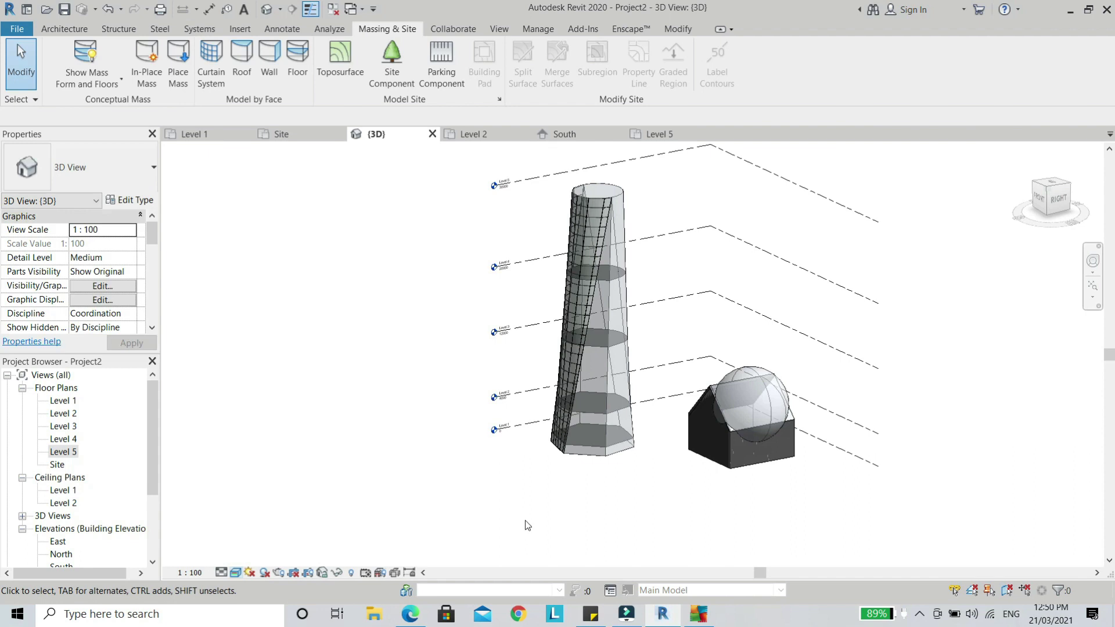
{"action": "scroll", "coordinate": [586, 319], "scroll_direction": "up", "scroll_amount": 4}
{"action": "mouse_move", "coordinate": [586, 319]}
{"action": "middle_mouse_down", "text": "shift"}
{"action": "mouse_move", "coordinate": [794, 535]}
{"action": "mouse_move", "coordinate": [759, 536]}
{"action": "middle_mouse_up", "text": "shift"}
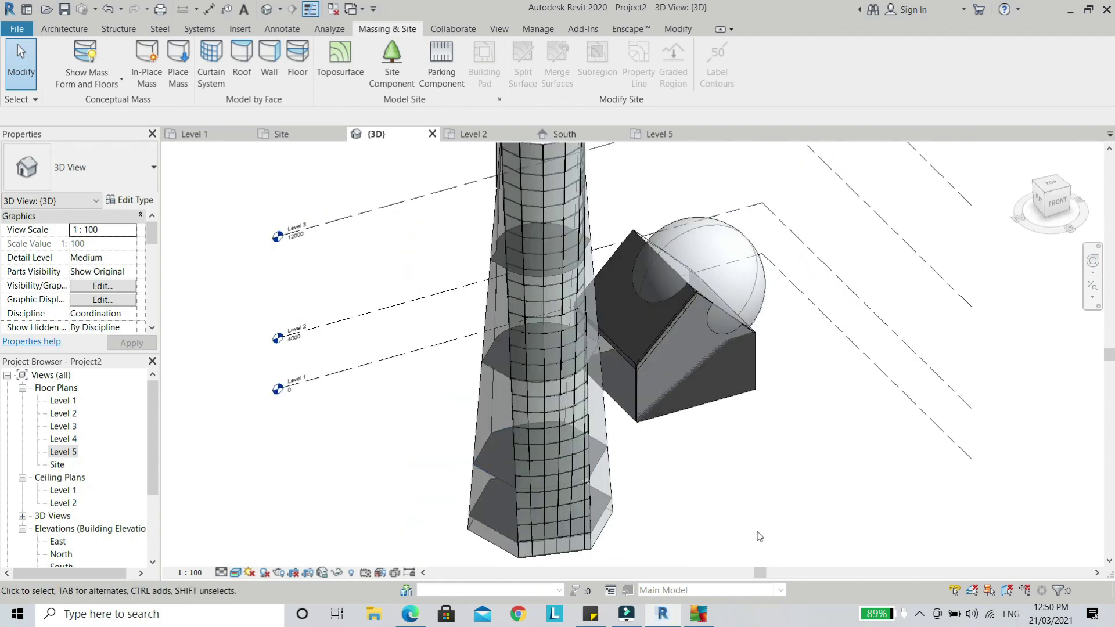
{"action": "middle_click_drag", "start_coordinate": [662, 479], "coordinate": [496, 528], "text": "shift"}
Create a Curtain Wall 1 curtain system by face on the back face of the tower mass.
{"action": "left_click", "coordinate": [558, 454]}
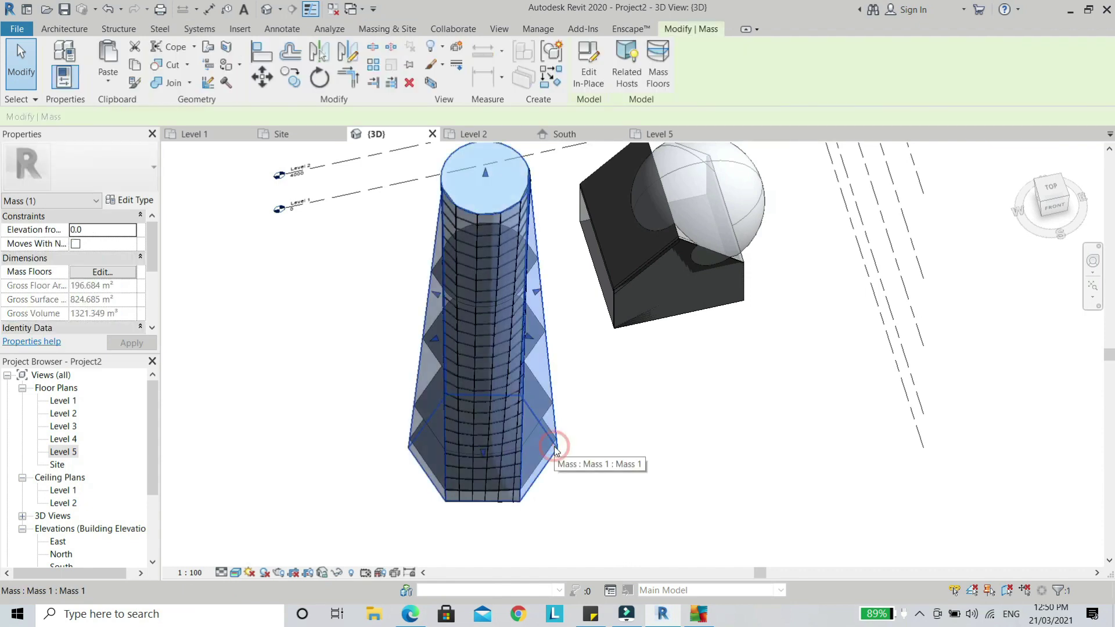
{"action": "middle_click_drag", "start_coordinate": [626, 445], "coordinate": [486, 468], "text": "shift"}
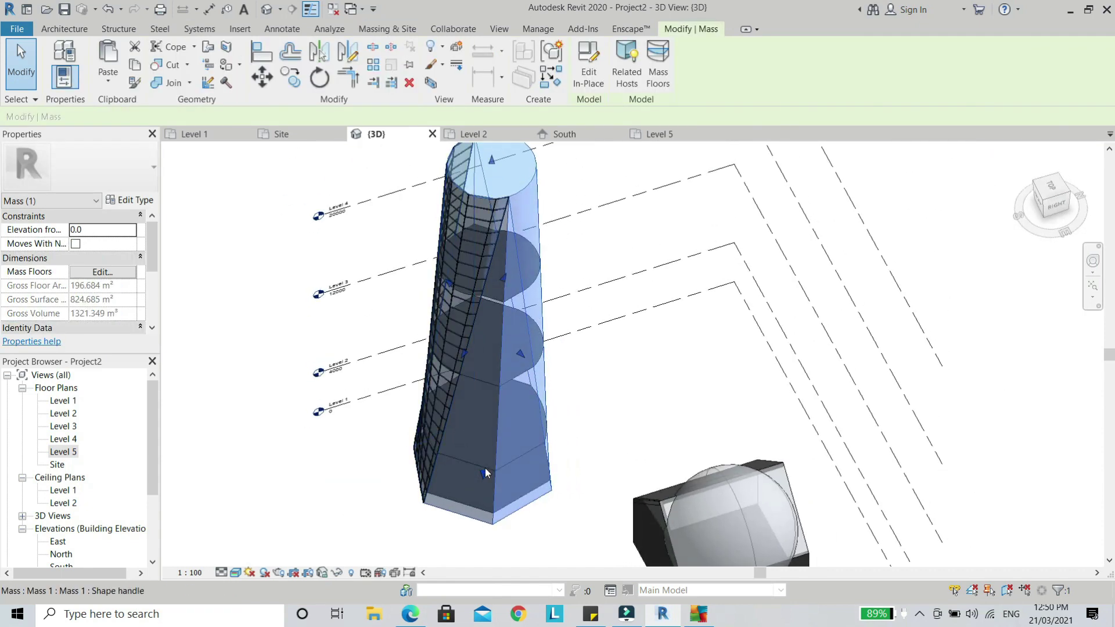
{"action": "left_click", "coordinate": [371, 30]}
{"action": "left_click", "coordinate": [211, 59]}
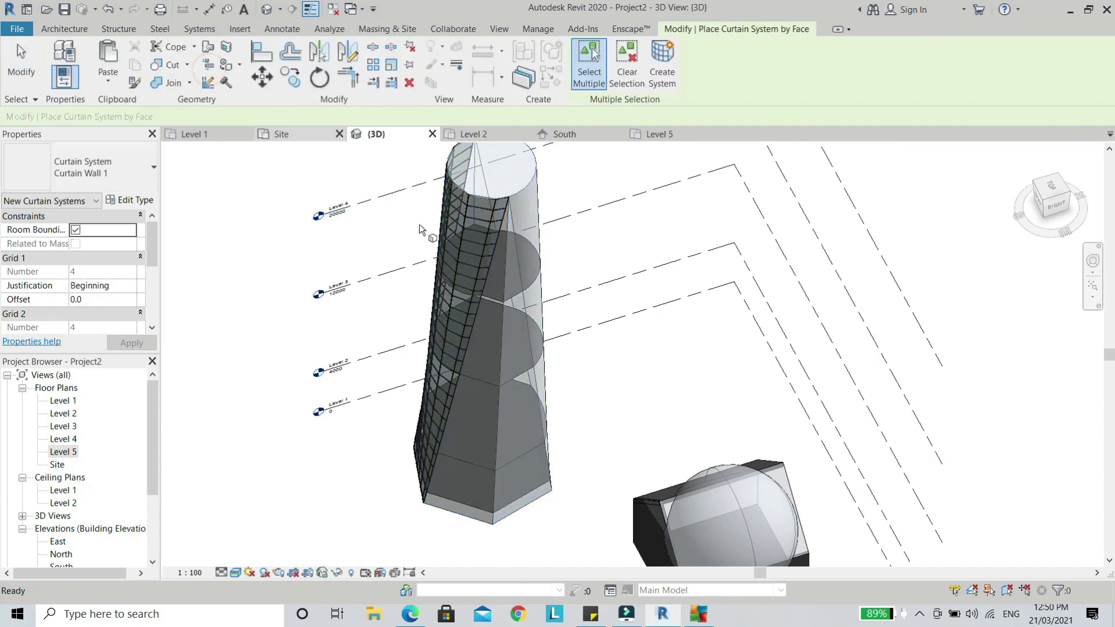
{"action": "middle_click_drag", "start_coordinate": [525, 400], "coordinate": [461, 503], "text": "shift"}
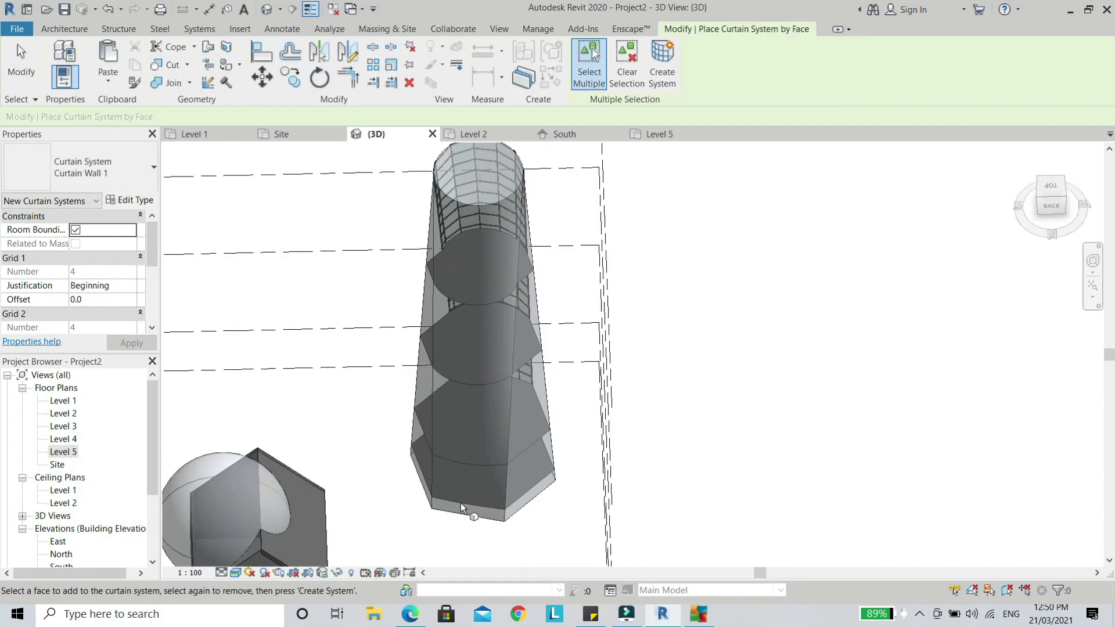
{"action": "left_click", "coordinate": [469, 512]}
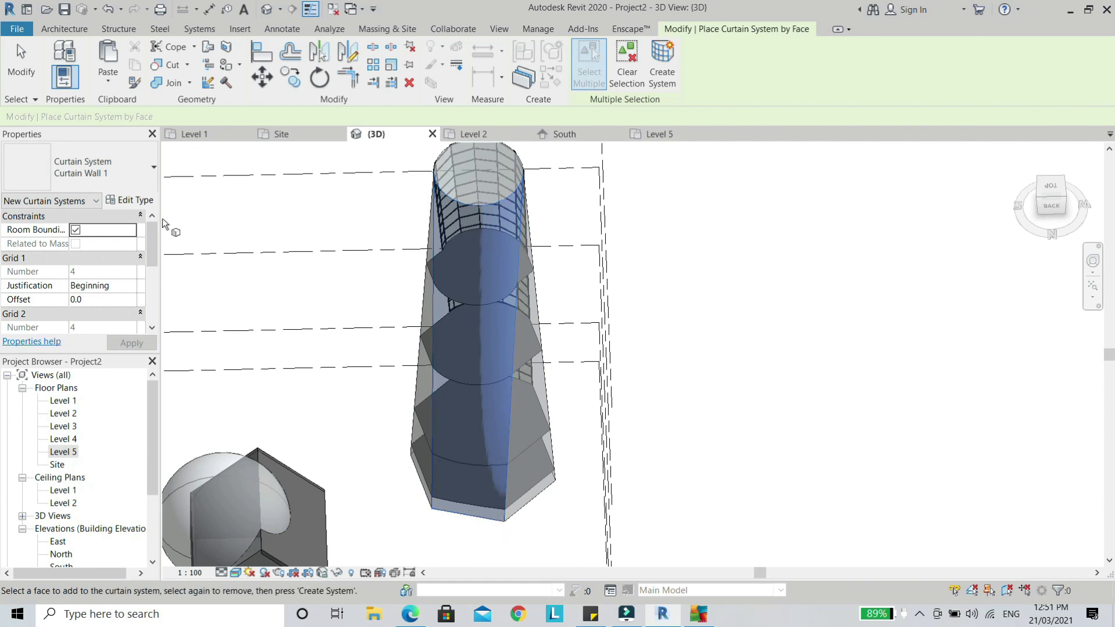
{"action": "left_click", "coordinate": [663, 72]}
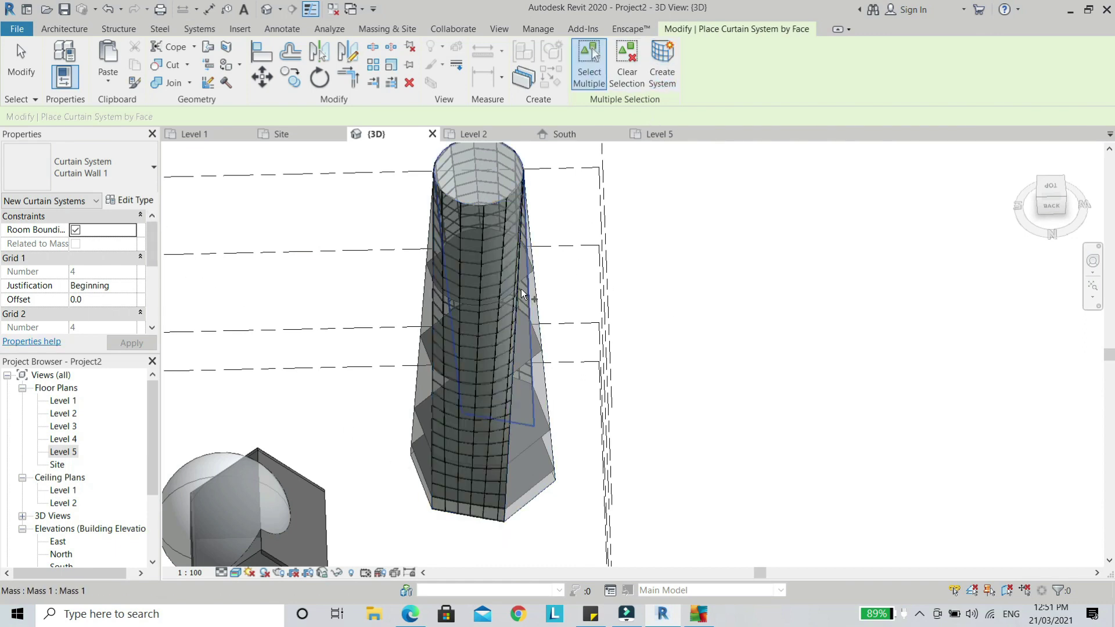
Examine the curtain systems on the tower's front and back faces from all around and leave curtain system placement.
{"action": "scroll", "coordinate": [521, 288], "scroll_direction": "down", "scroll_amount": 3}
{"action": "middle_click_drag", "start_coordinate": [540, 451], "coordinate": [396, 252], "text": "shift"}
{"action": "middle_click_drag", "start_coordinate": [597, 470], "coordinate": [785, 508], "text": "shift"}
{"action": "middle_click_drag", "start_coordinate": [526, 365], "coordinate": [798, 480], "text": "shift"}
{"action": "scroll", "coordinate": [514, 221], "scroll_direction": "up", "scroll_amount": 3}
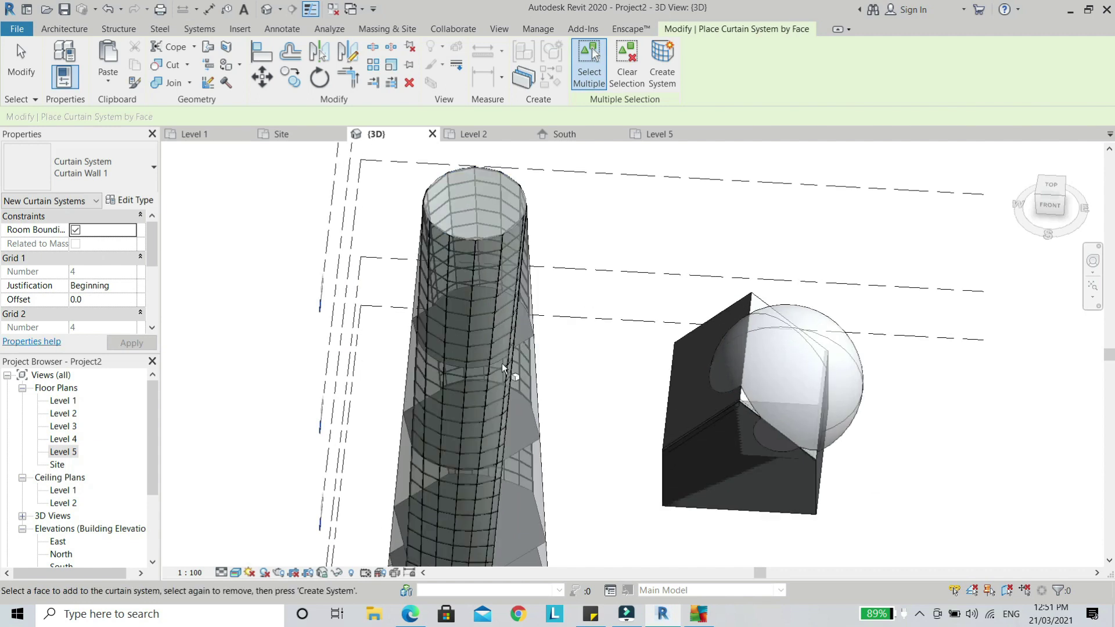
{"action": "scroll", "coordinate": [534, 388], "scroll_direction": "down", "scroll_amount": 5}
{"action": "middle_click_drag", "start_coordinate": [551, 471], "coordinate": [446, 291], "text": "shift"}
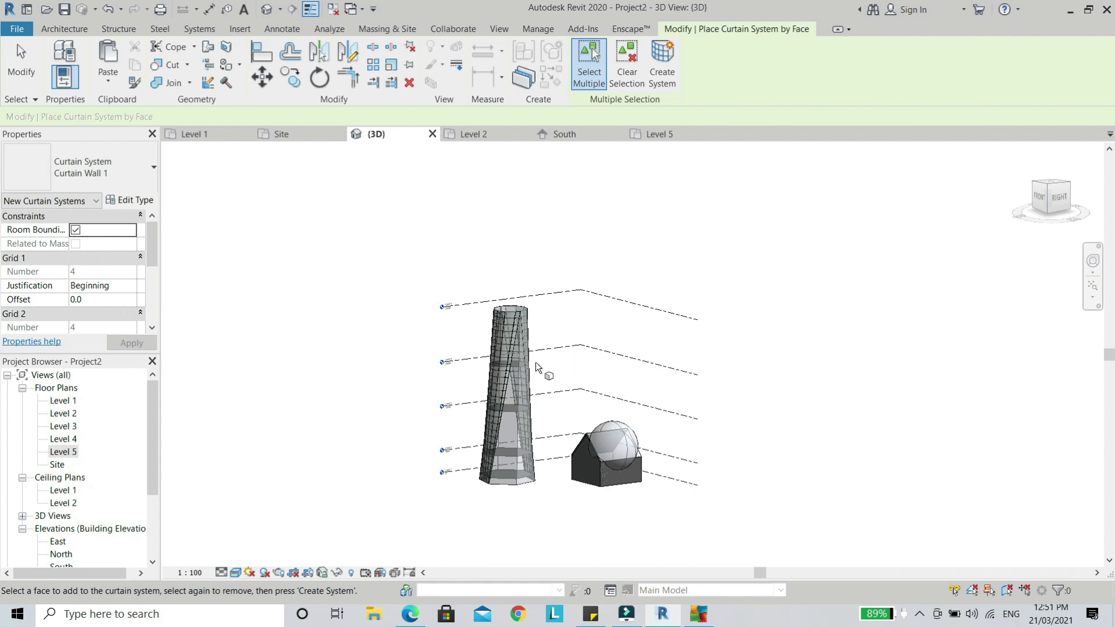
{"action": "scroll", "coordinate": [540, 450], "scroll_direction": "up", "scroll_amount": 2}
{"action": "key", "text": "Escape"}
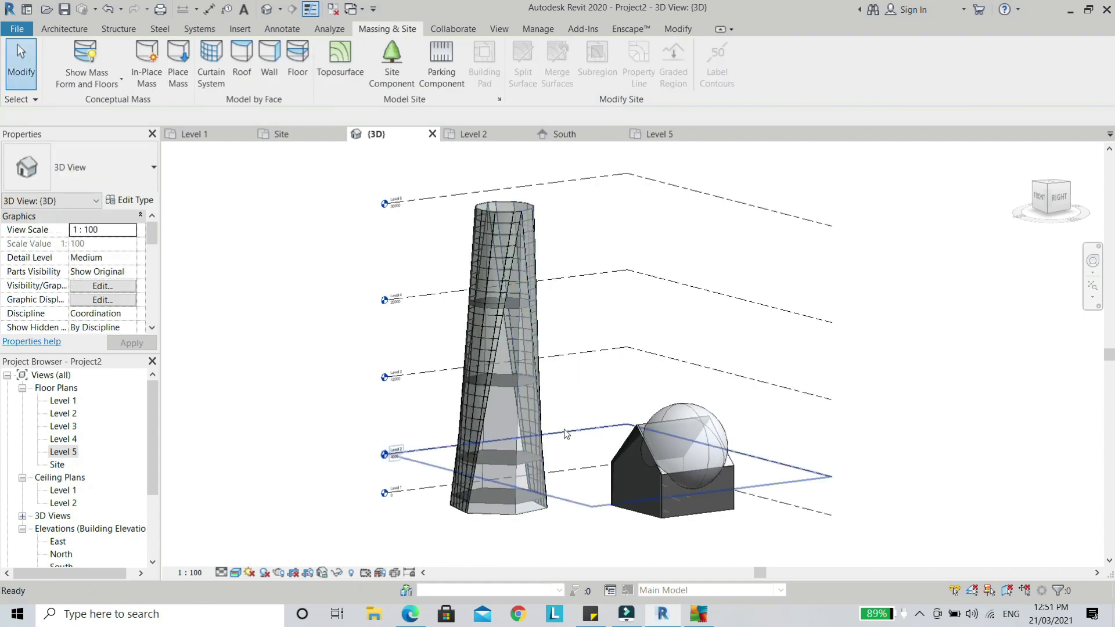